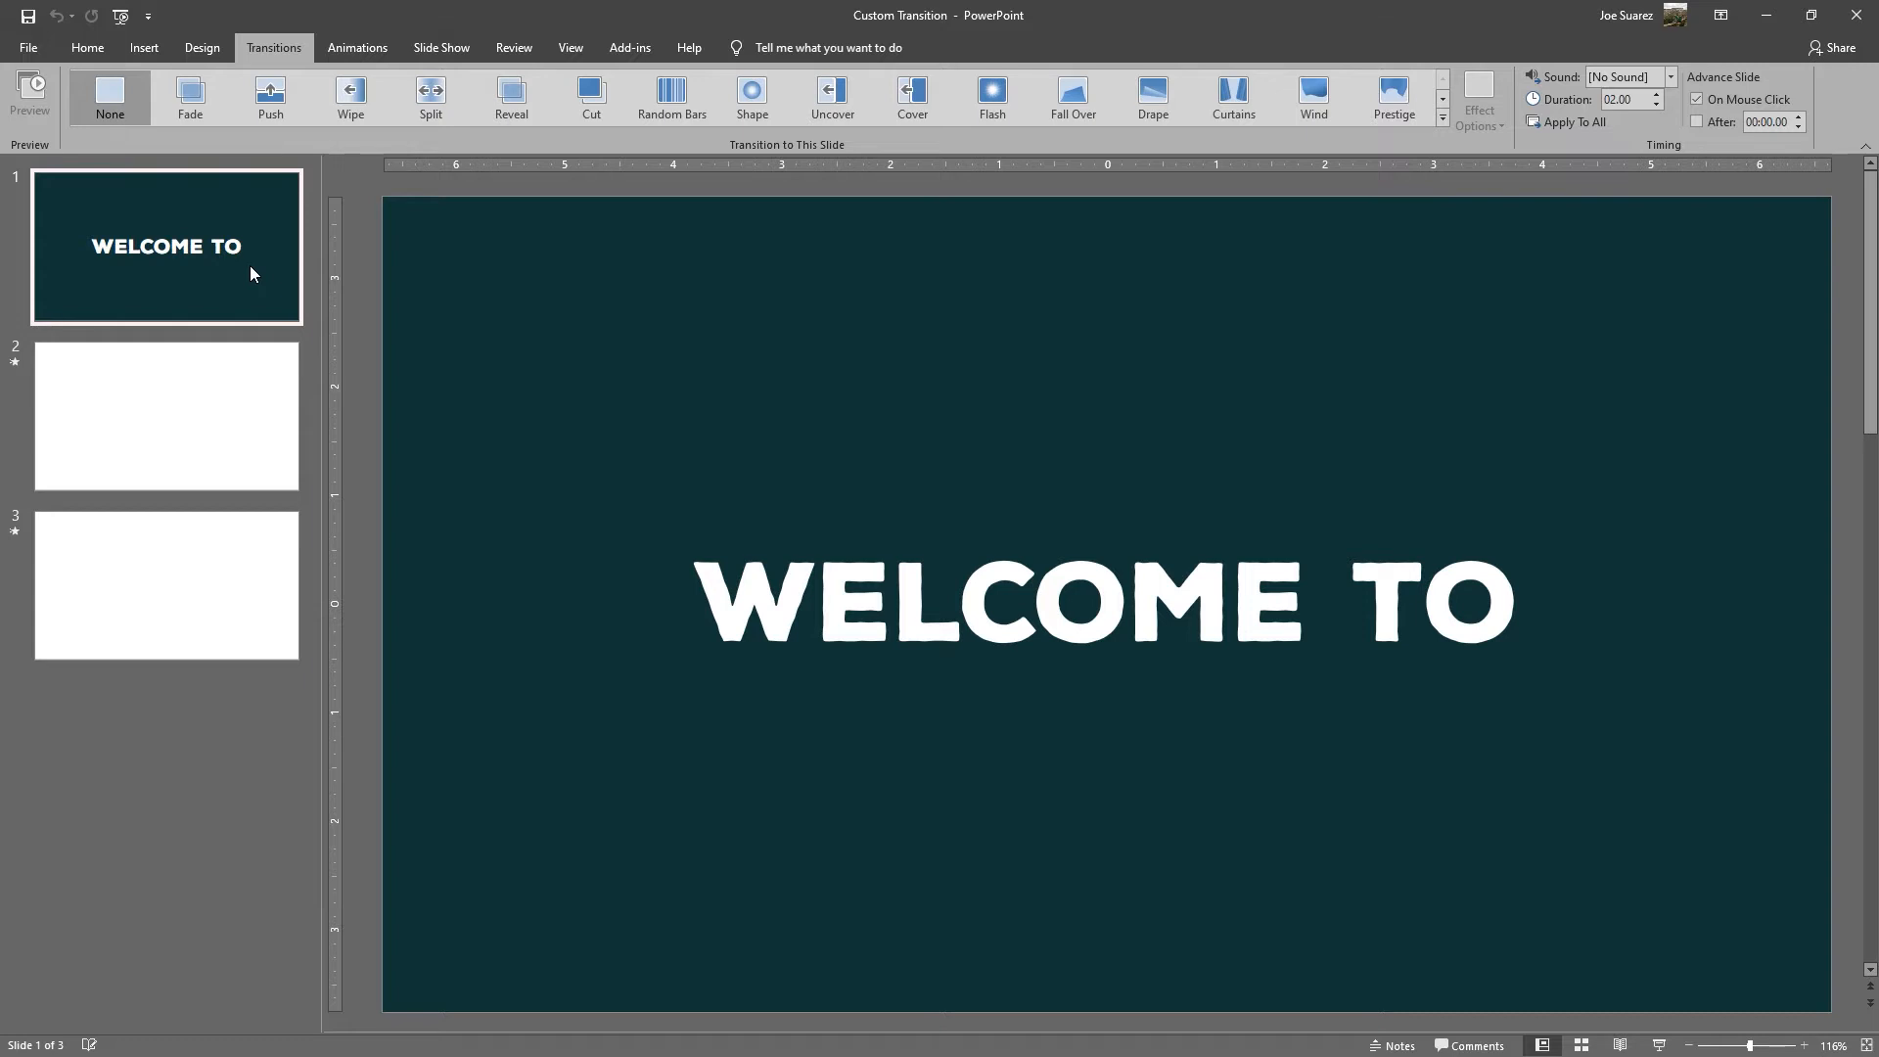
Step: Play the slide show from the WELCOME TO slide
left_click(1658, 1045)
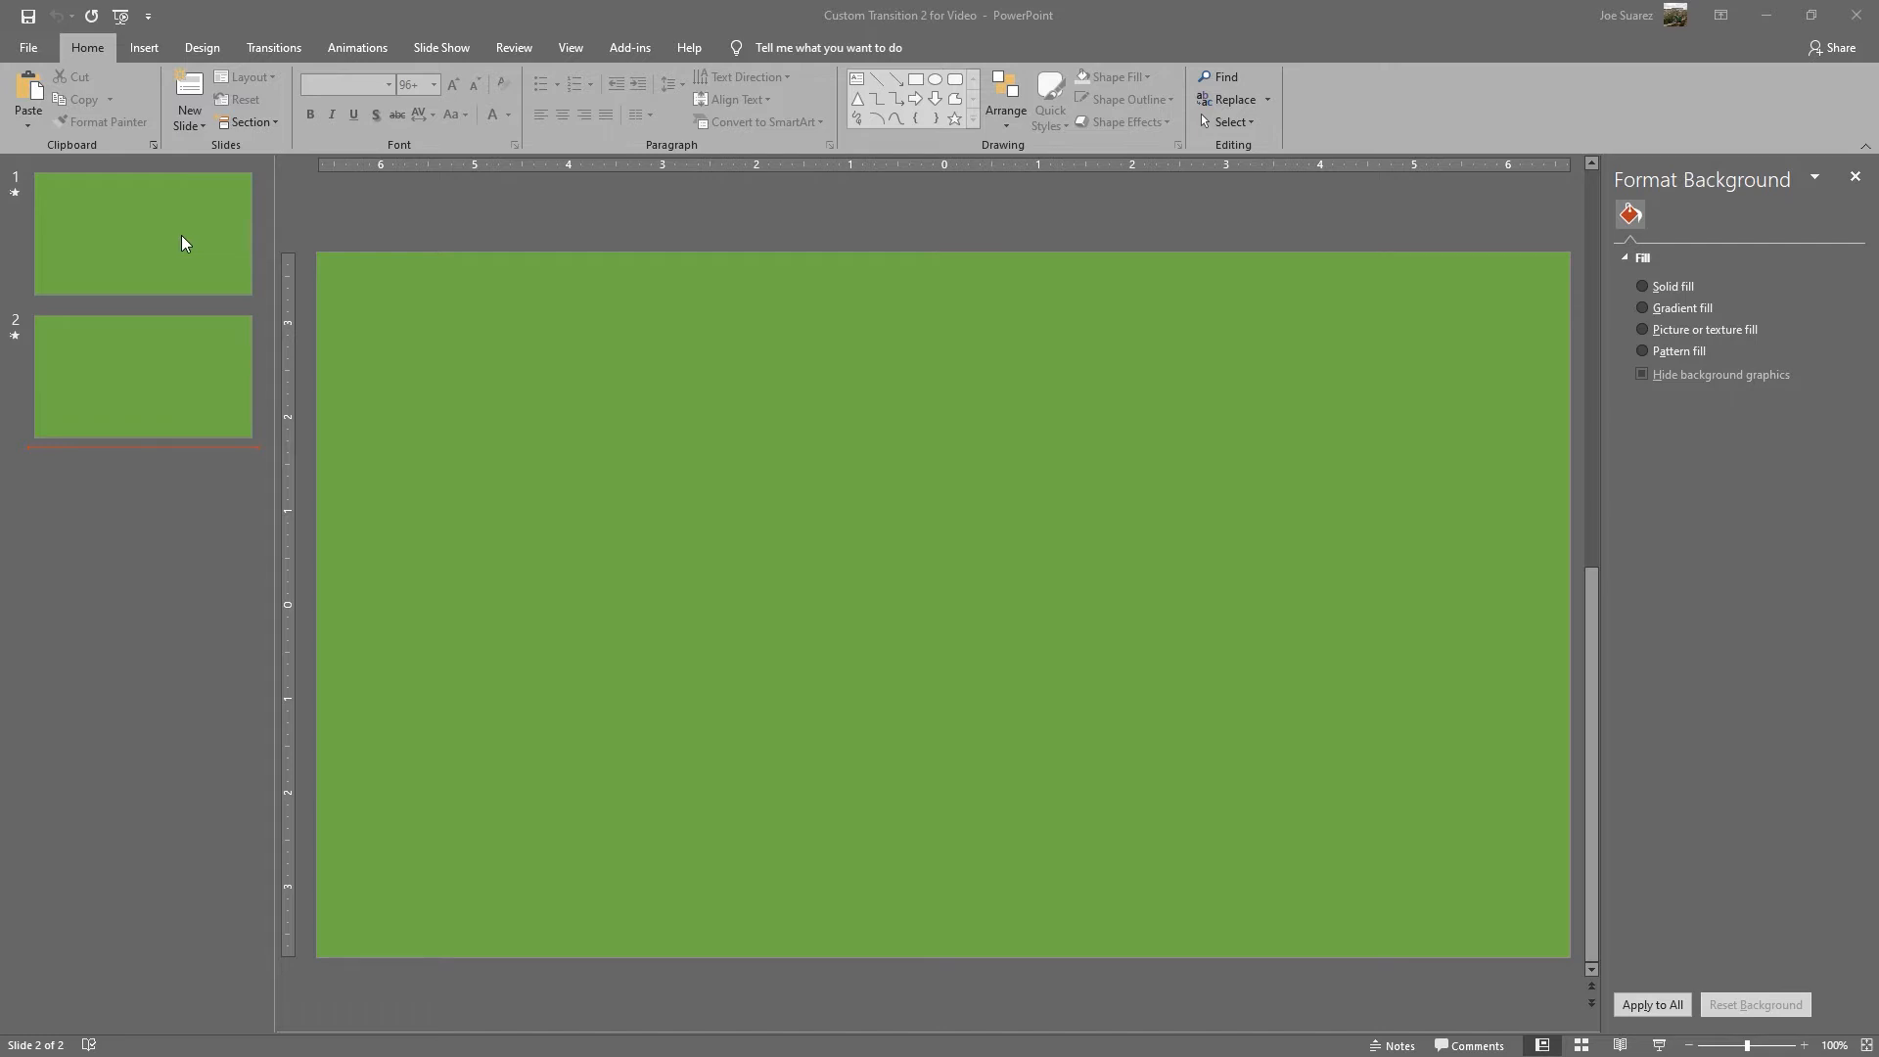
Step: Select the two green rectangles covering slide 2 and move them apart to uncover the content behind them
left_click(578, 440)
left_click(1085, 477, "shift")
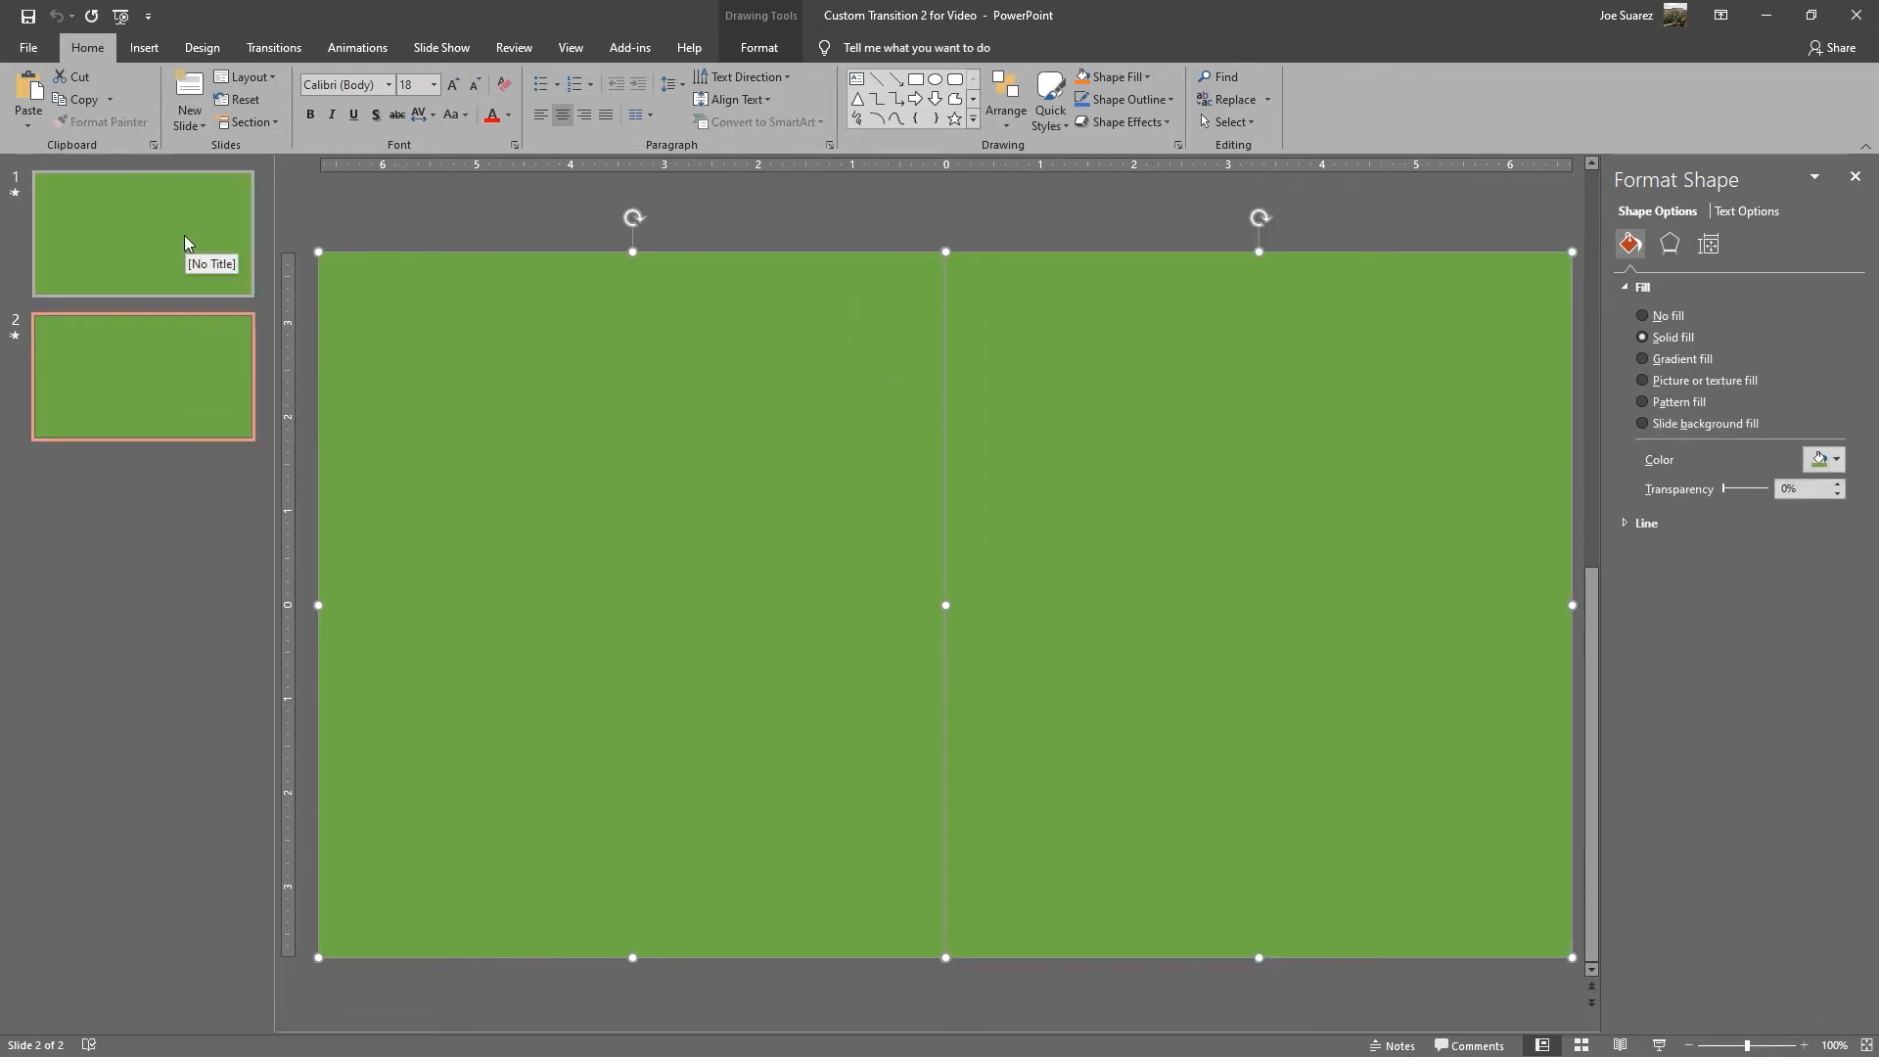
left_click(573, 200)
left_click_drag(790, 513, 457, 513)
left_click_drag(964, 494, 1419, 494)
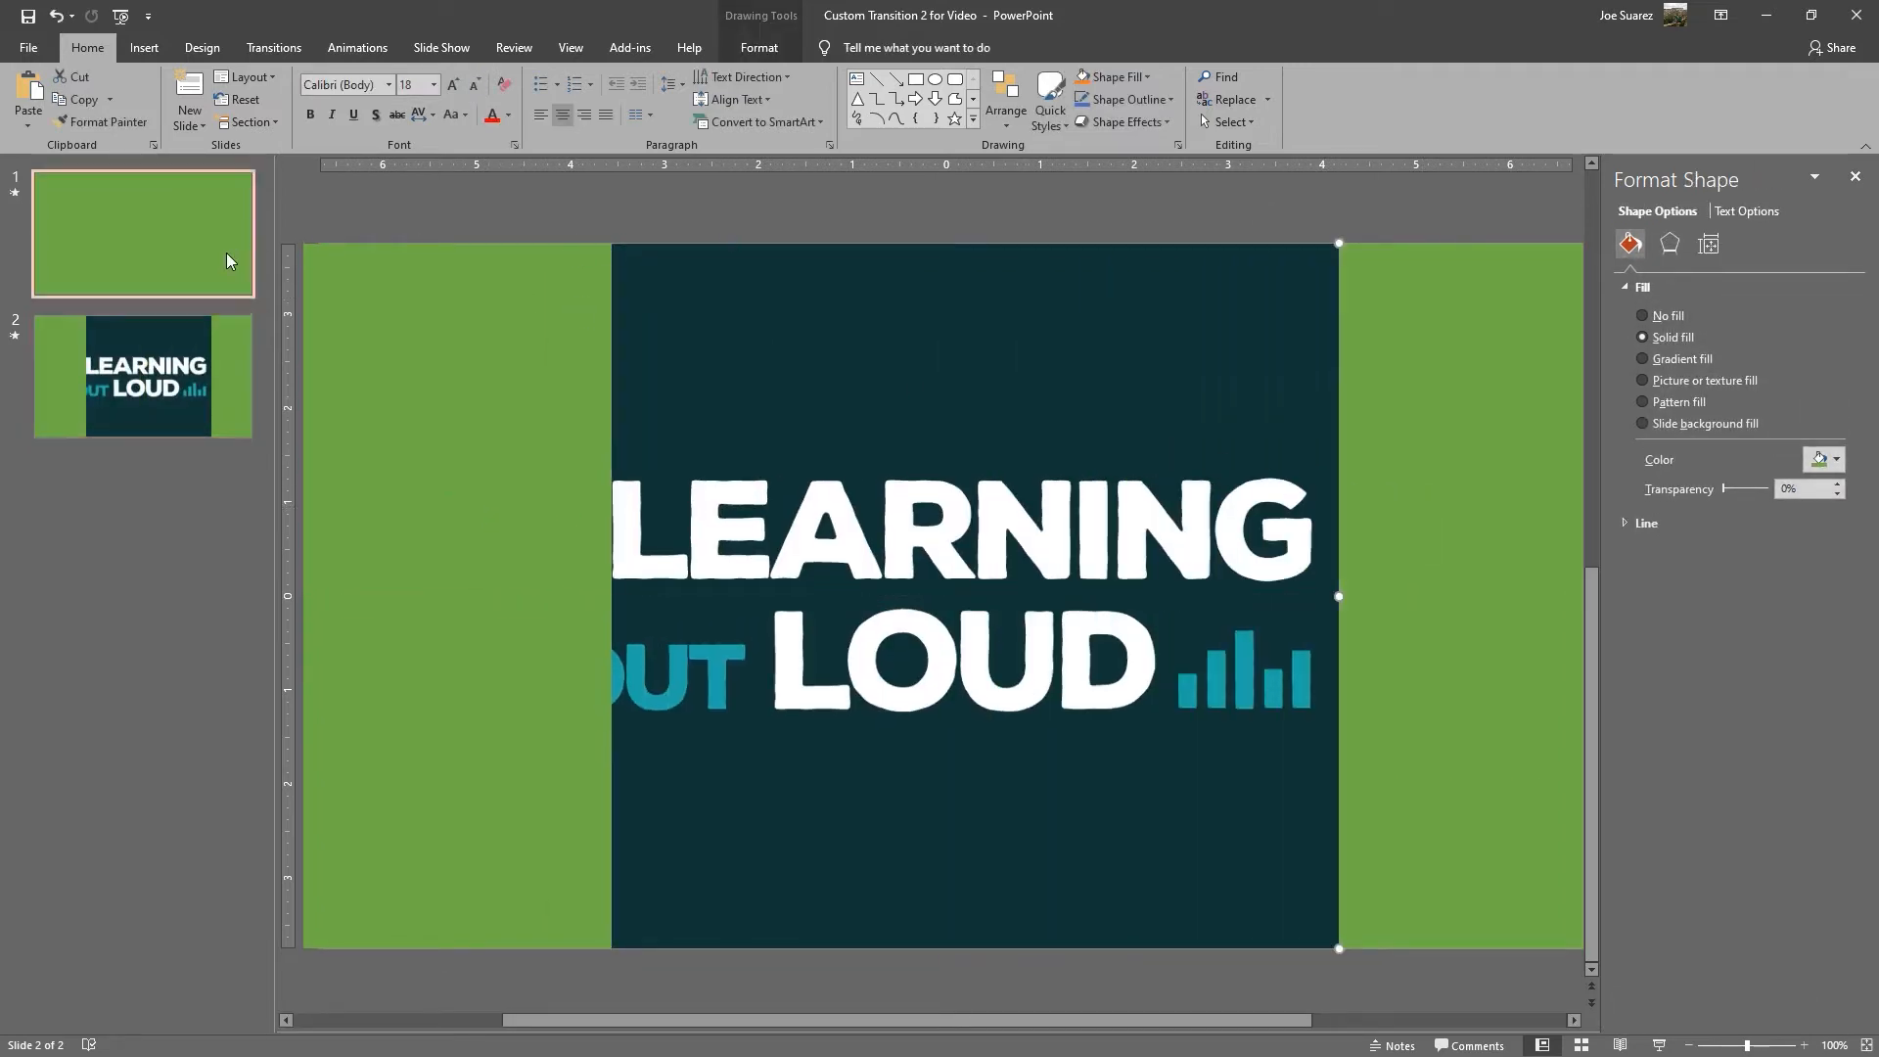
Step: Move the green rectangles on slide 1 apart, and undo all the rectangle moves on both slides
left_click(230, 260)
left_click_drag(514, 524, 396, 528)
left_click_drag(1101, 558, 1635, 650)
key("ctrl+z")
key("ctrl+z")
key("ctrl+z")
key("ctrl+z")
key("ctrl+z")
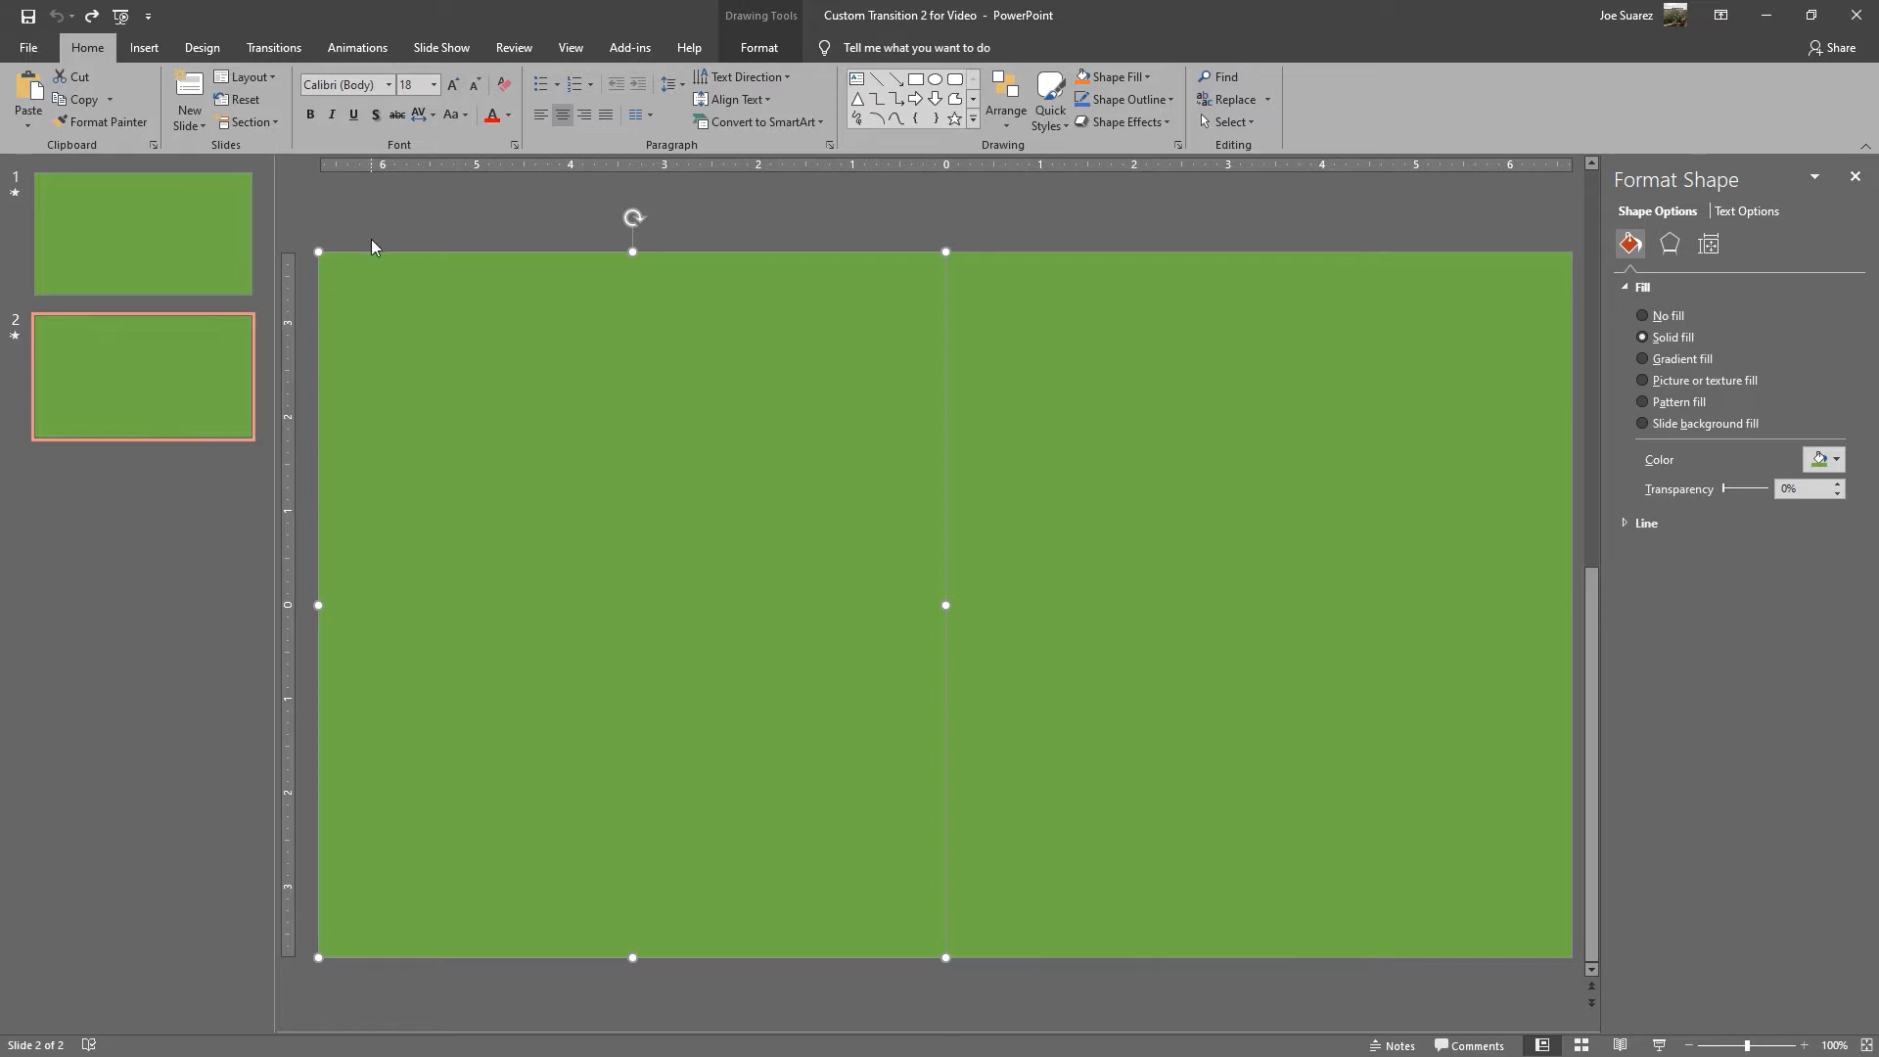
Step: Examine the green rectangles covering slide 1 and slide 2
left_click(204, 247)
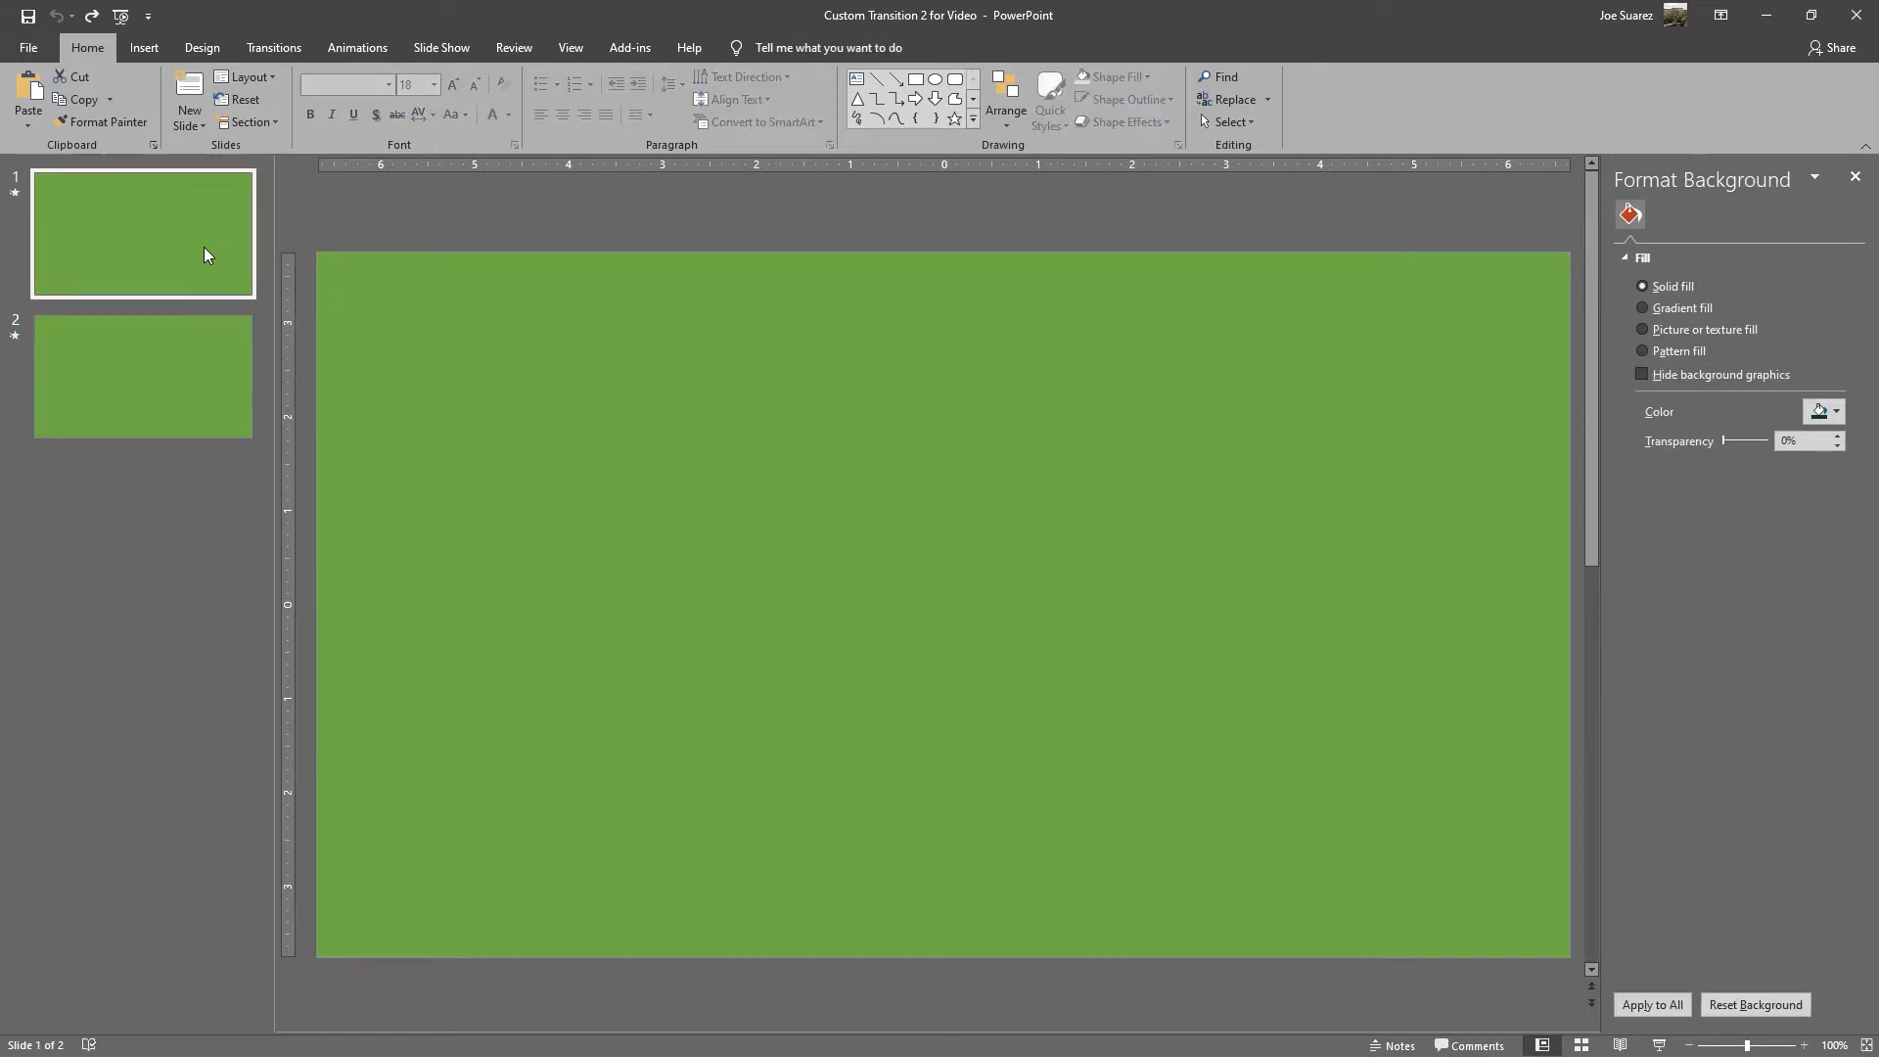
left_click(453, 378)
left_click(1034, 421)
left_click(791, 554)
left_click(202, 396)
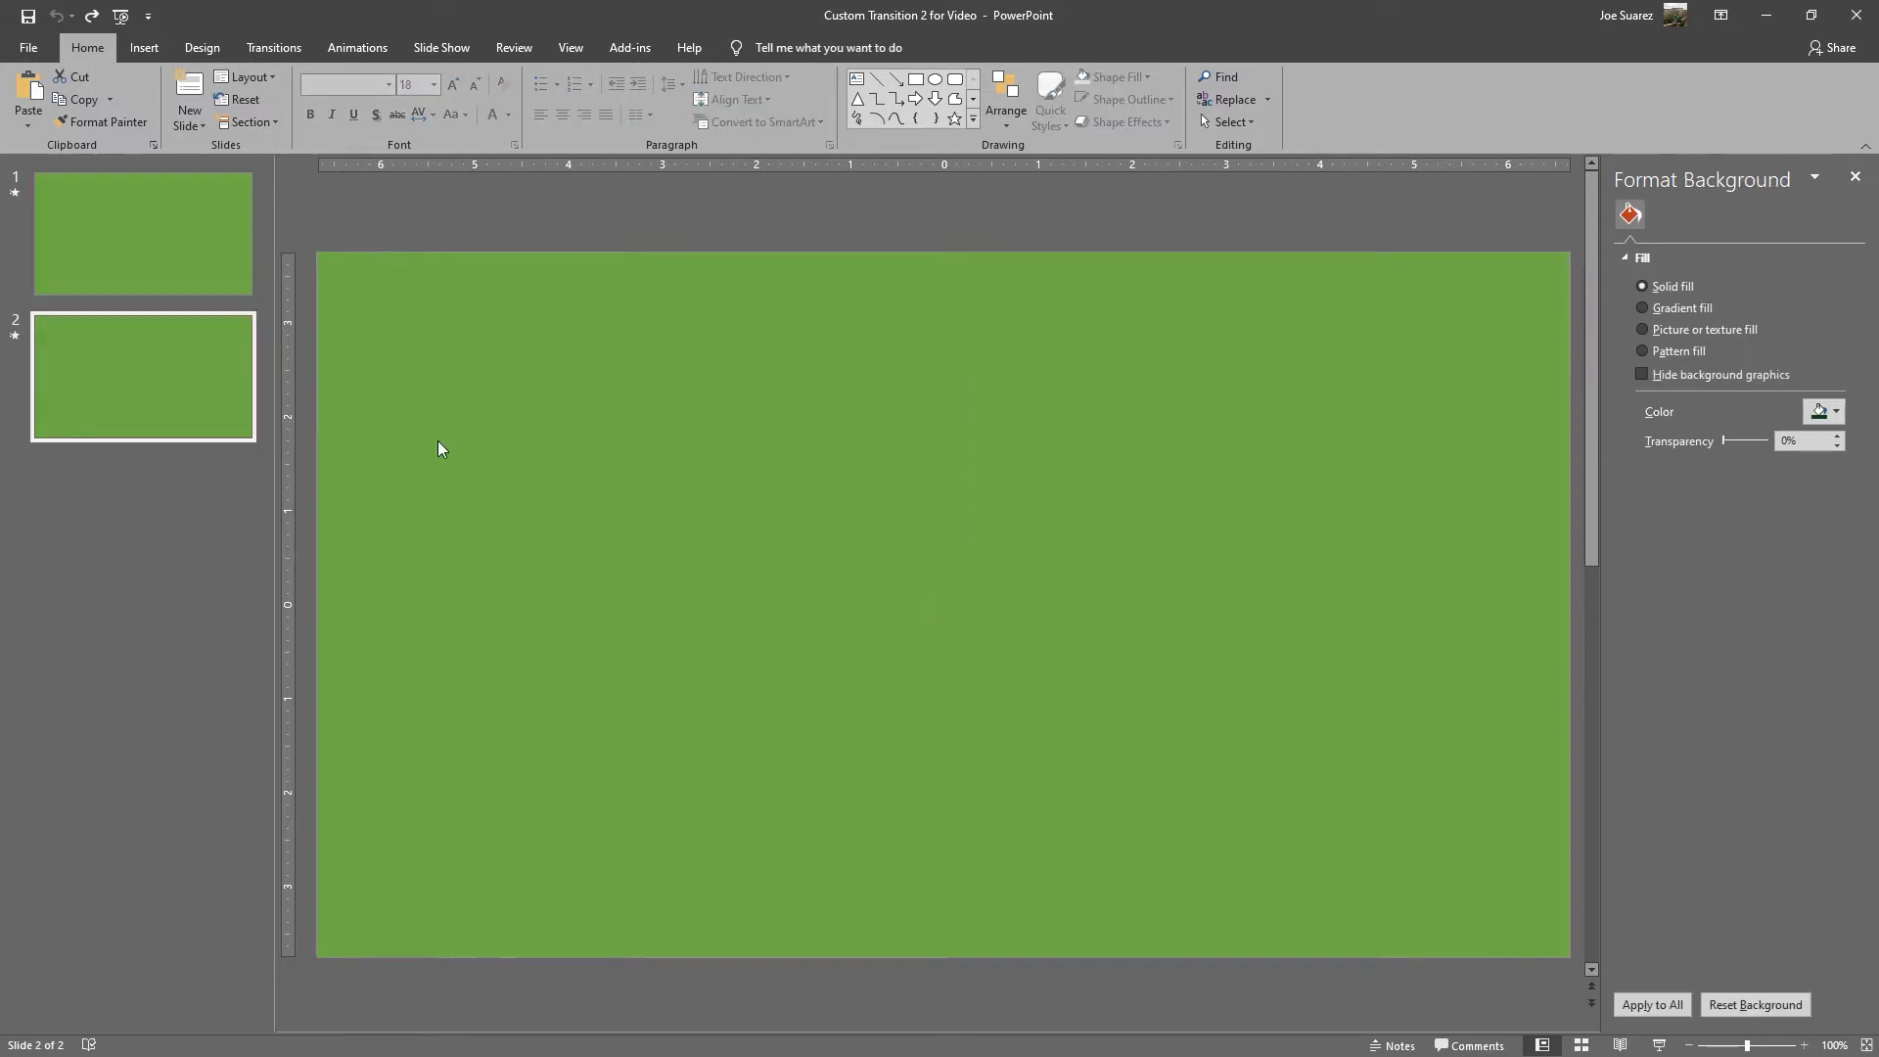
left_click(797, 509)
left_click(1100, 534)
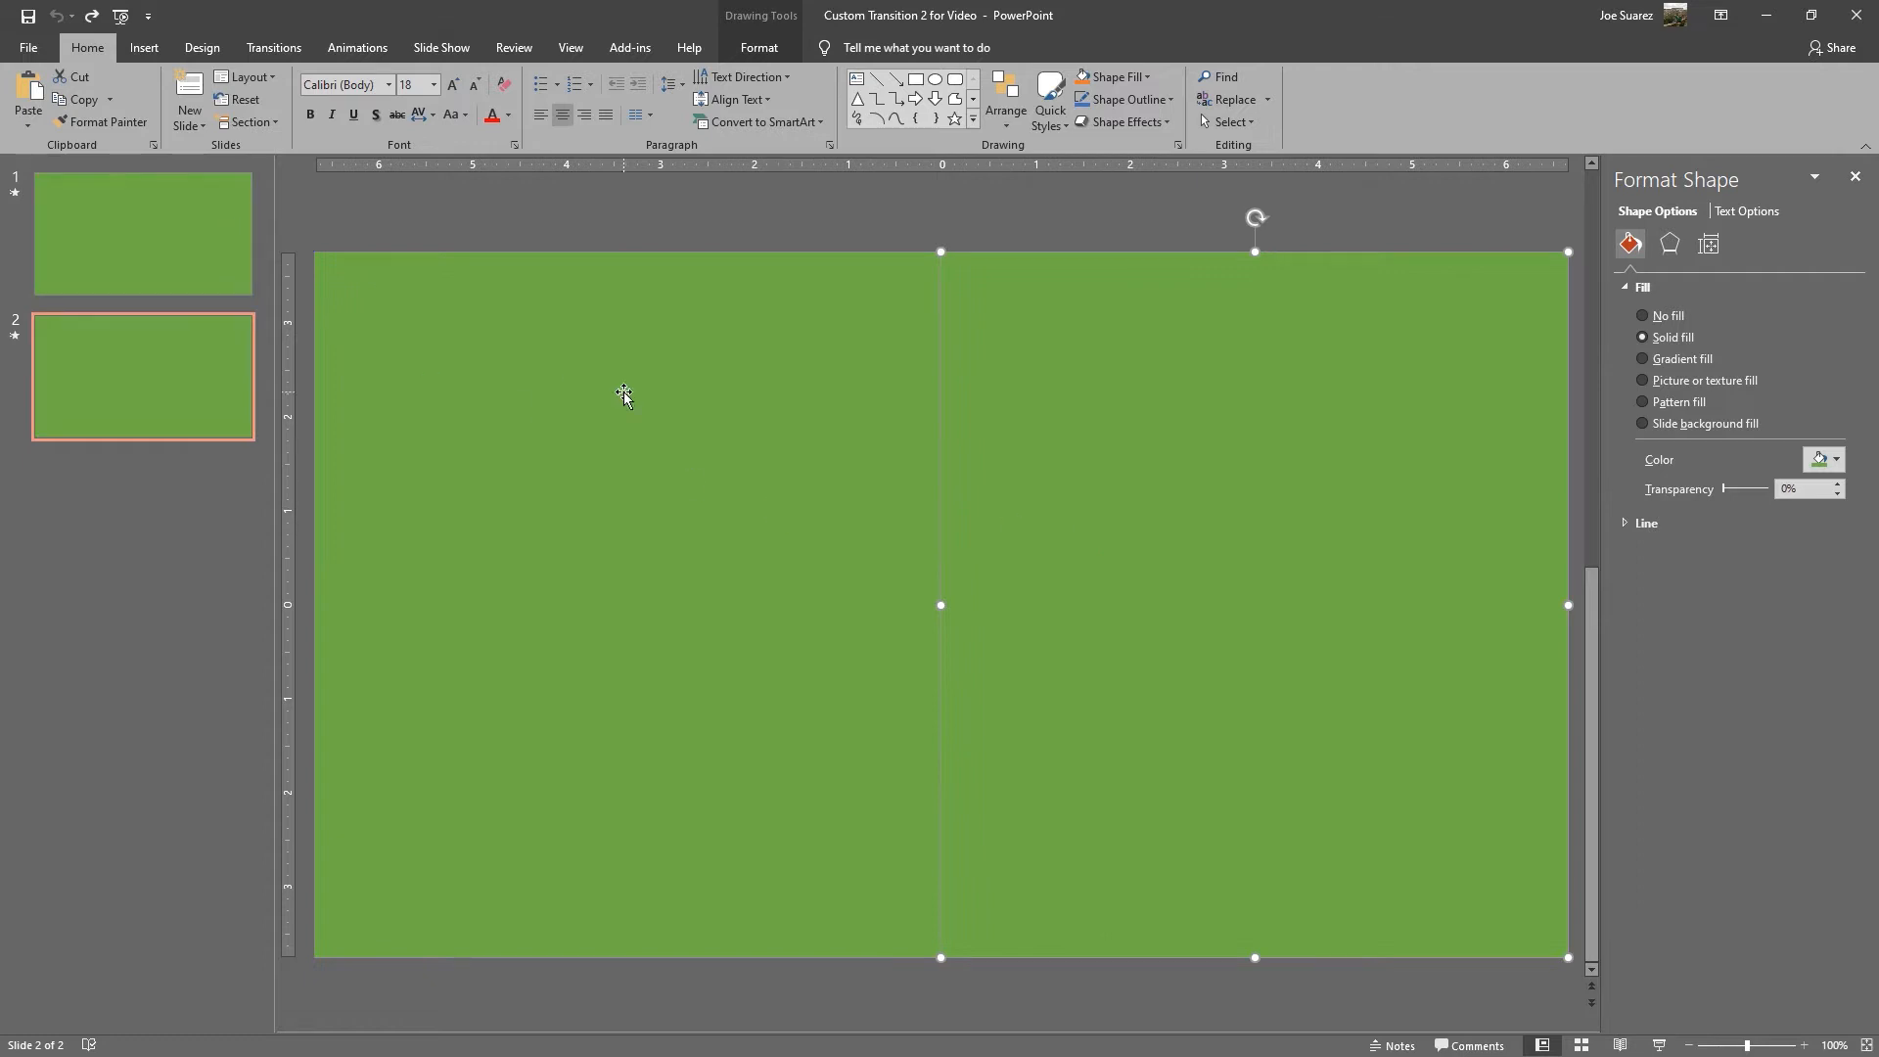
Step: Play the slide show from slide 1 twice to preview the transition, and return to the editing view
left_click(152, 253)
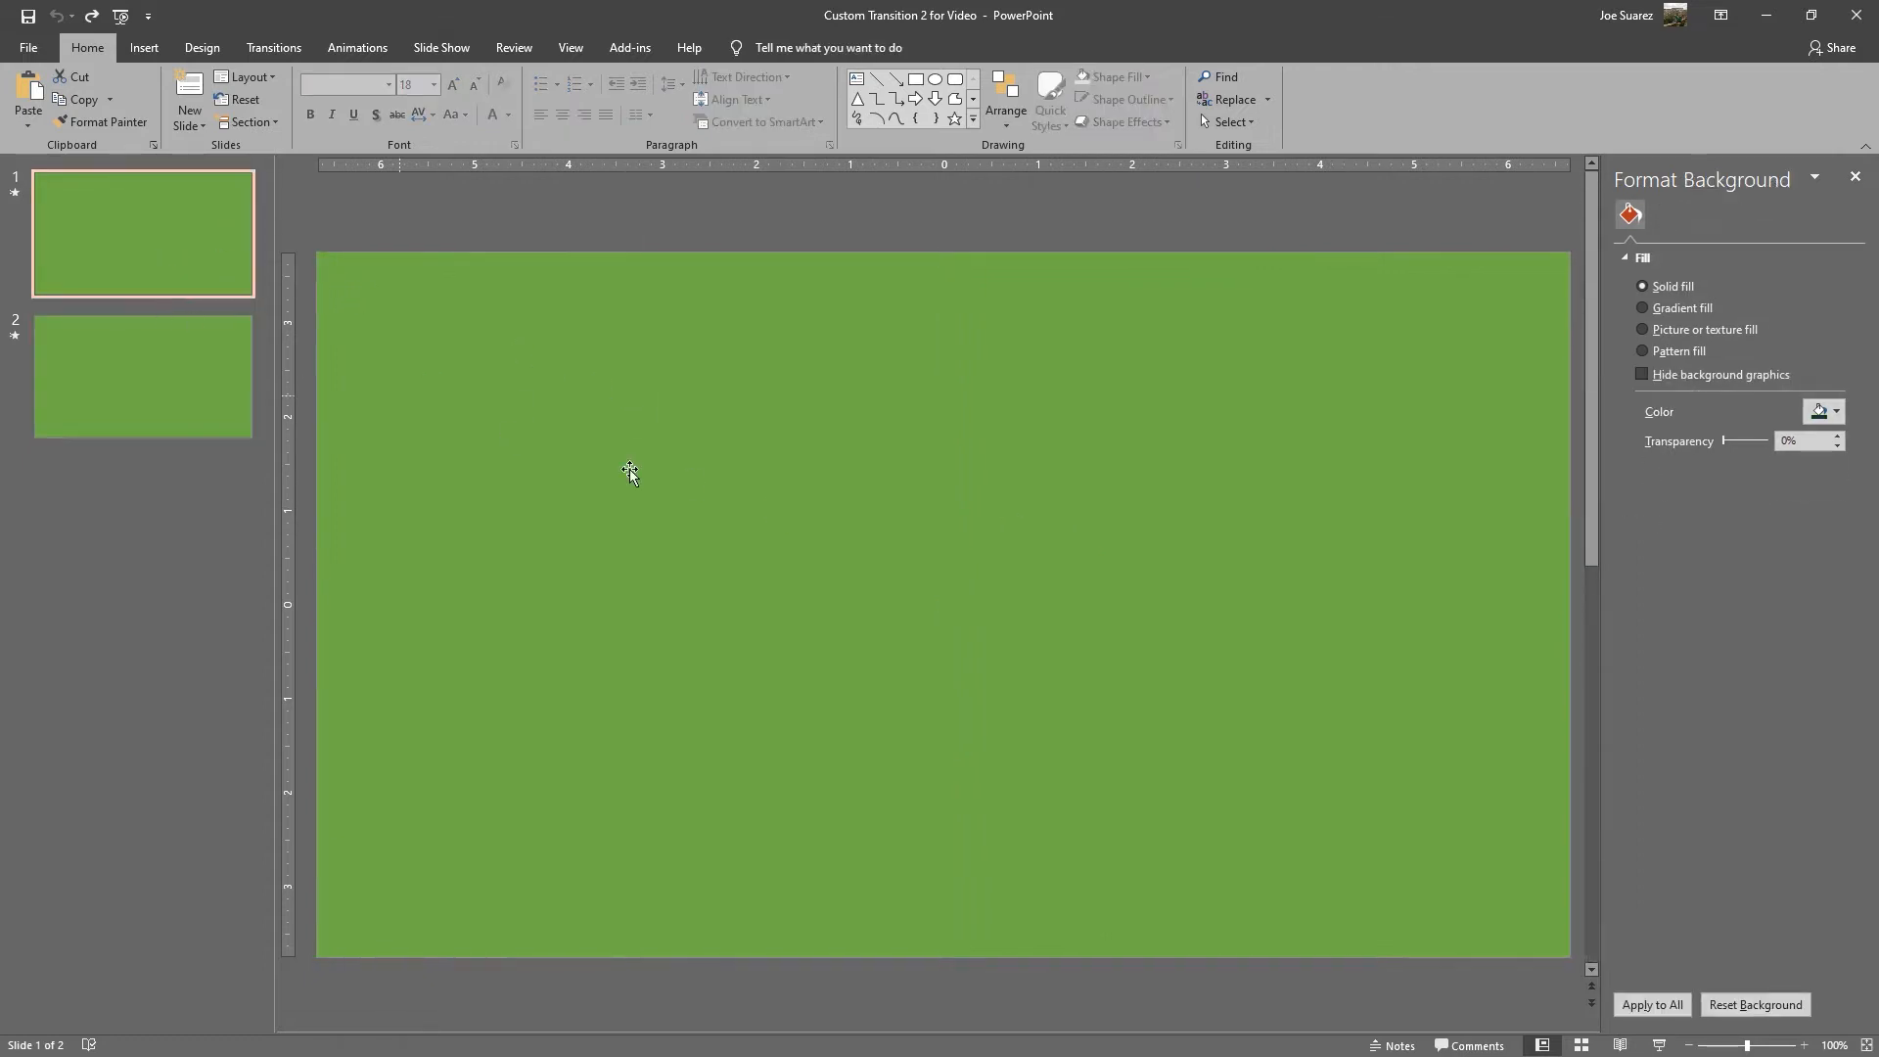
left_click(1653, 1045)
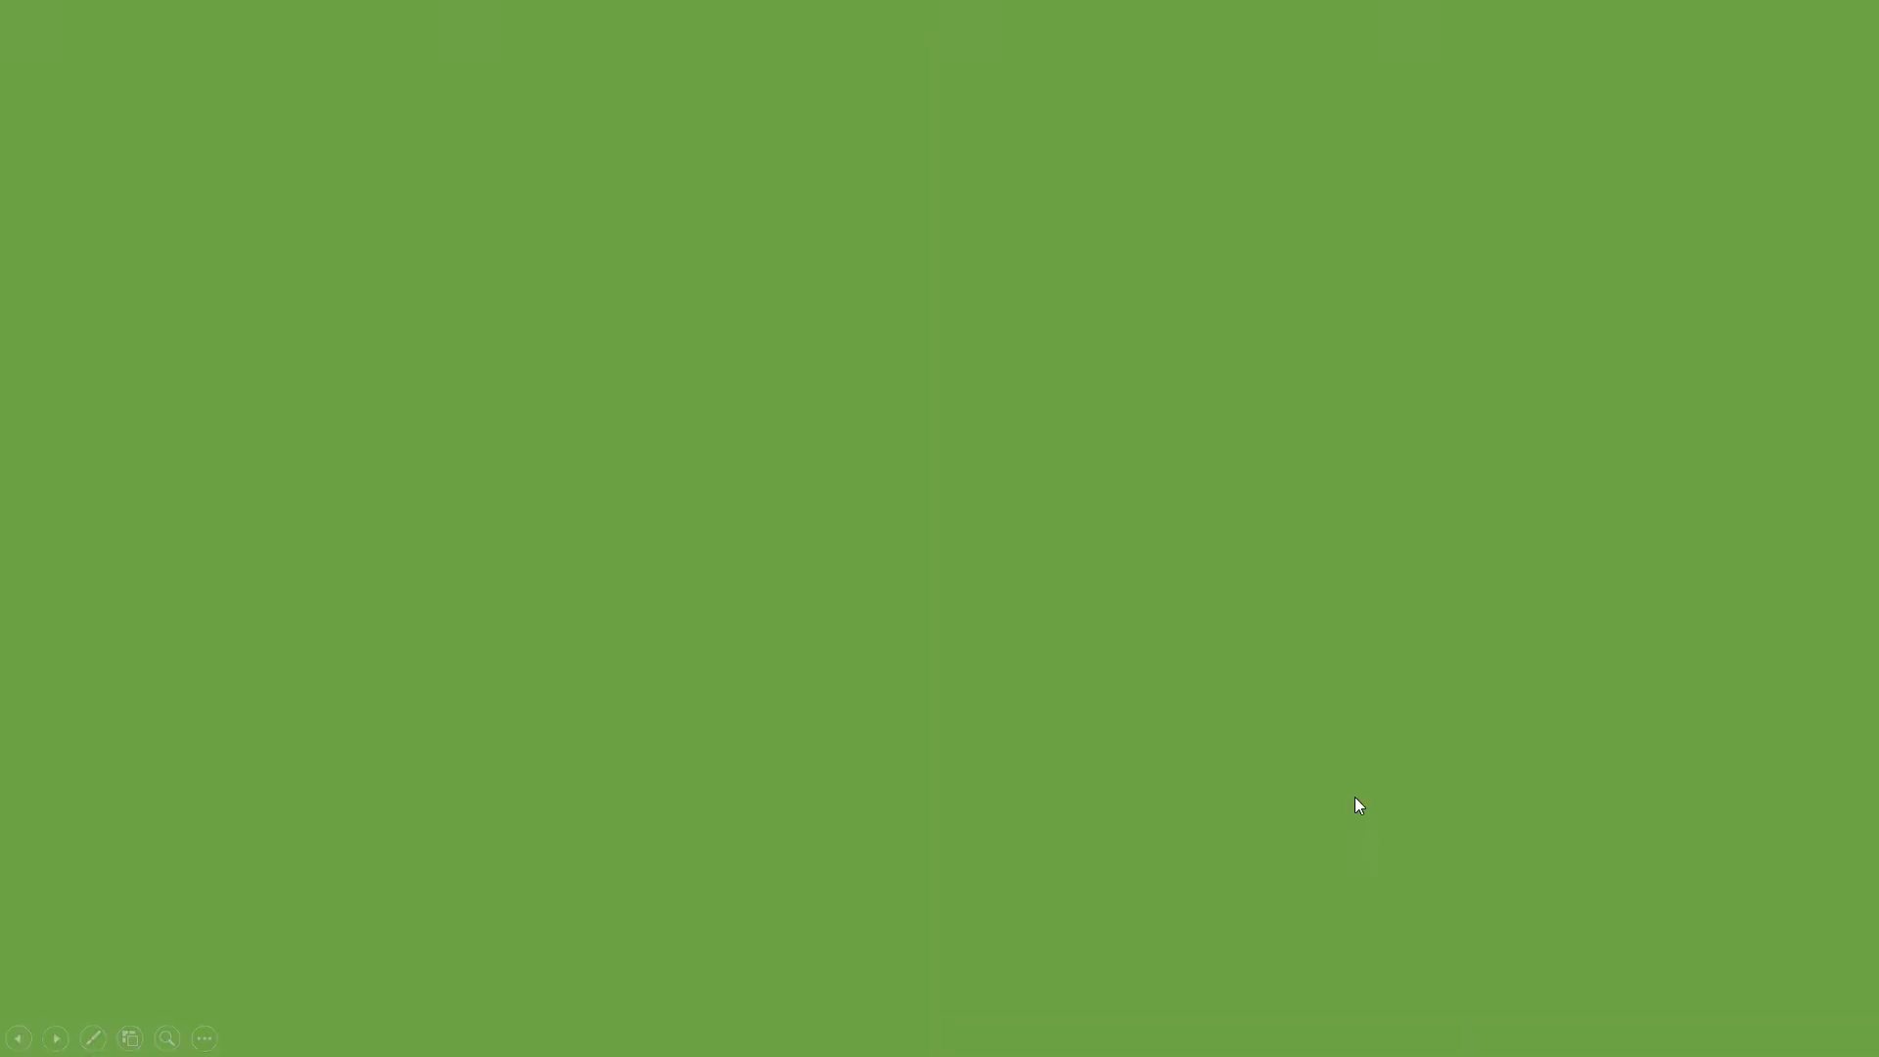
left_click(1355, 797)
left_click(1354, 797)
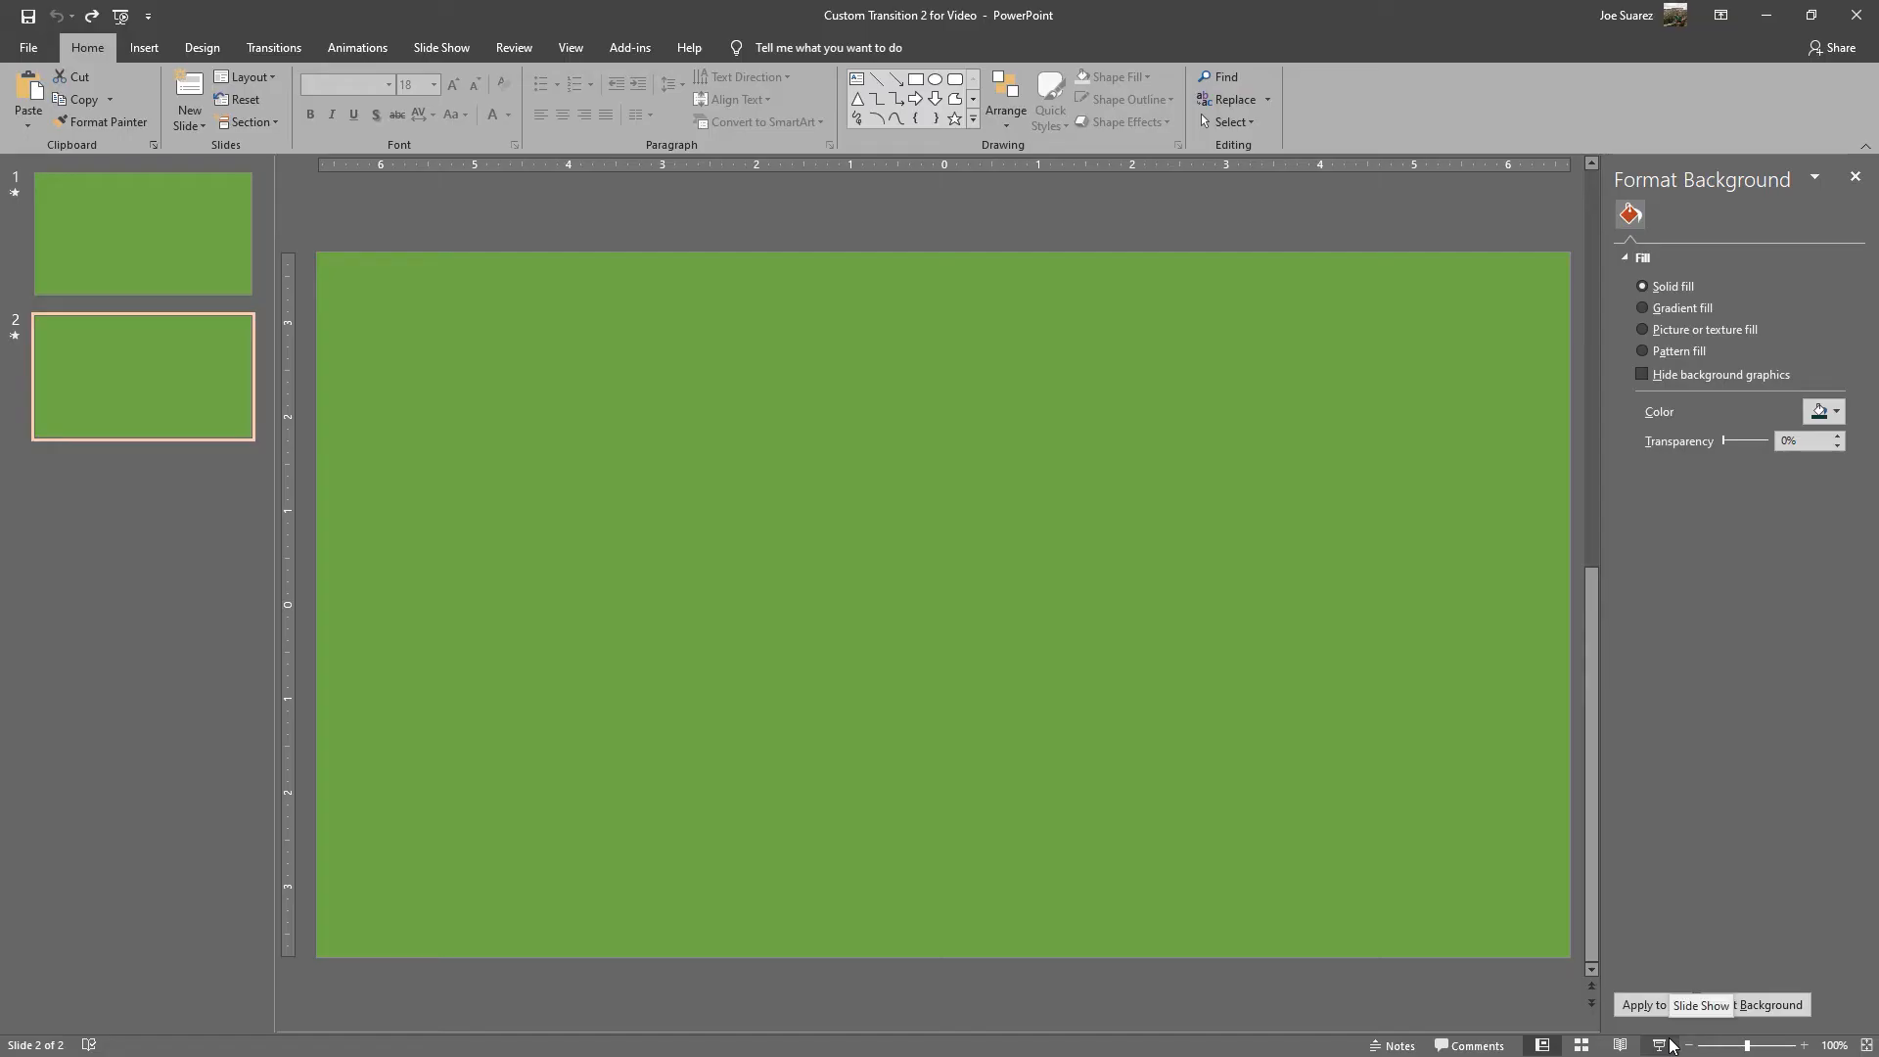
scroll(388, 192, "up", 1)
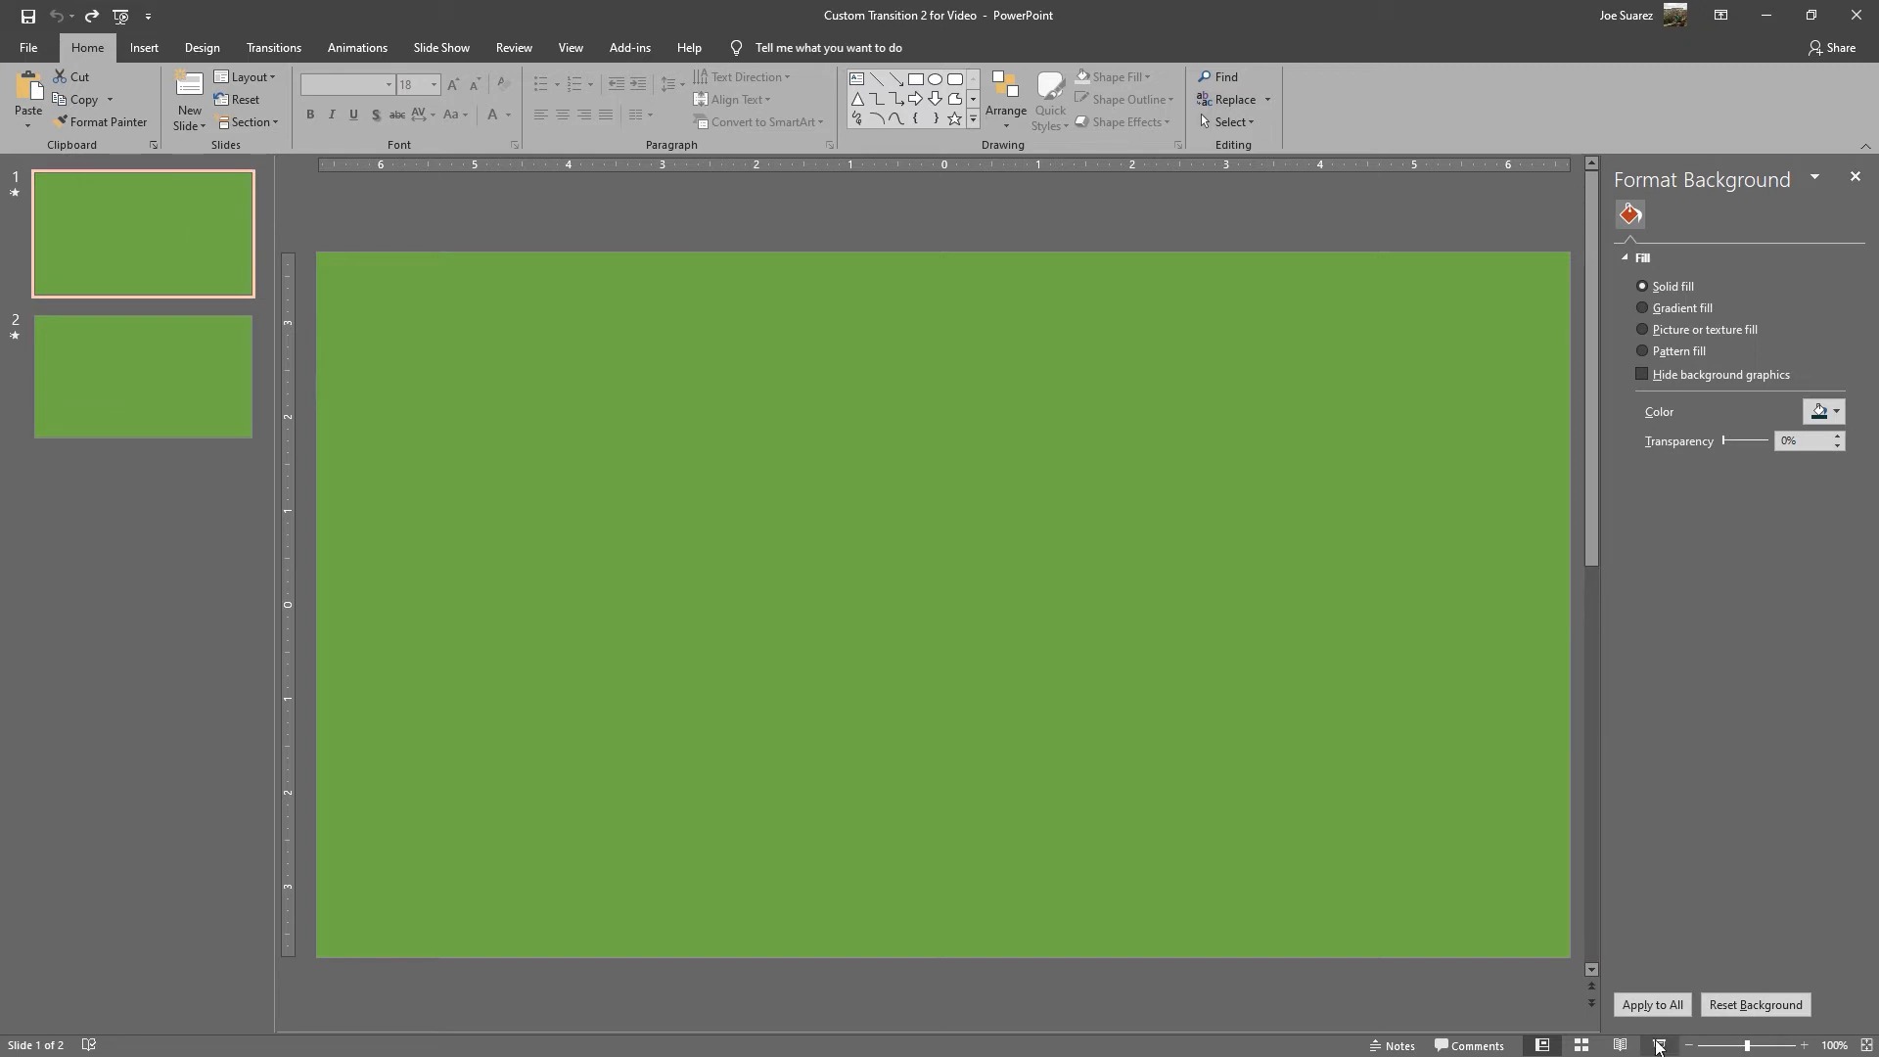
left_click(1656, 1045)
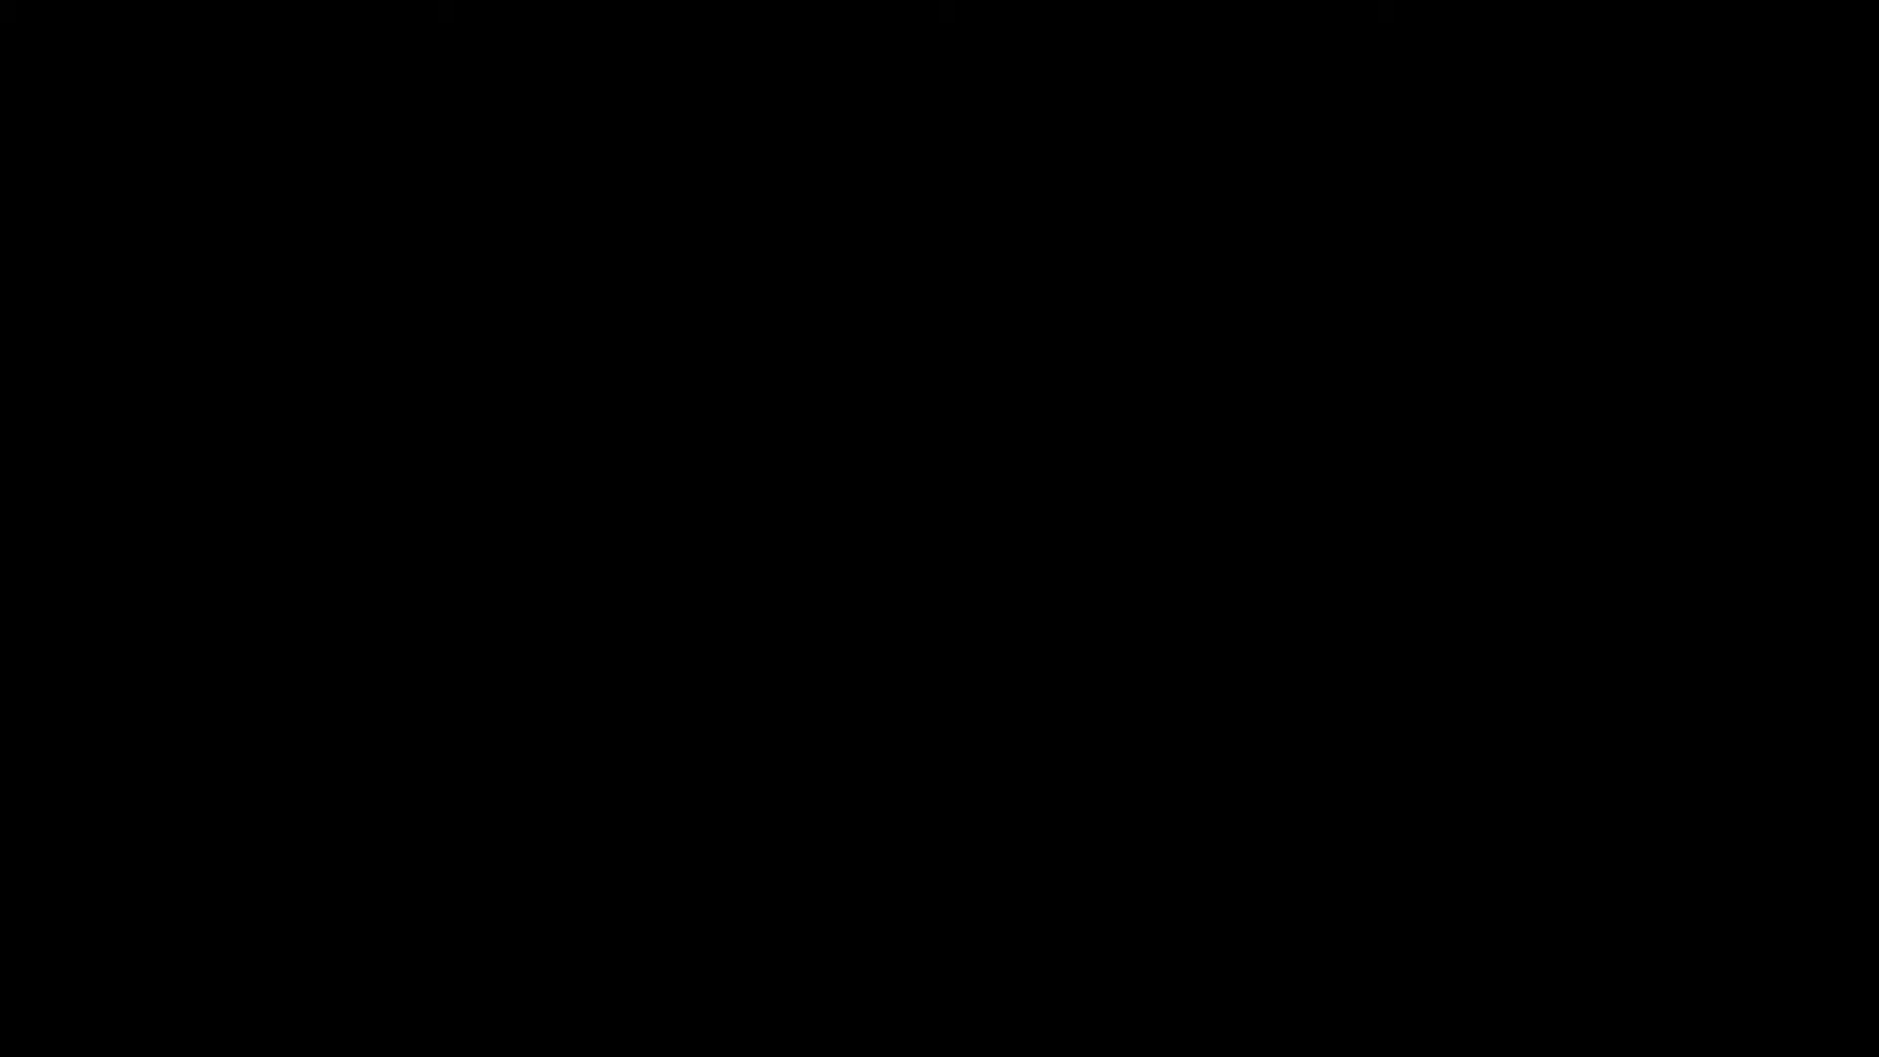
key("Escape")
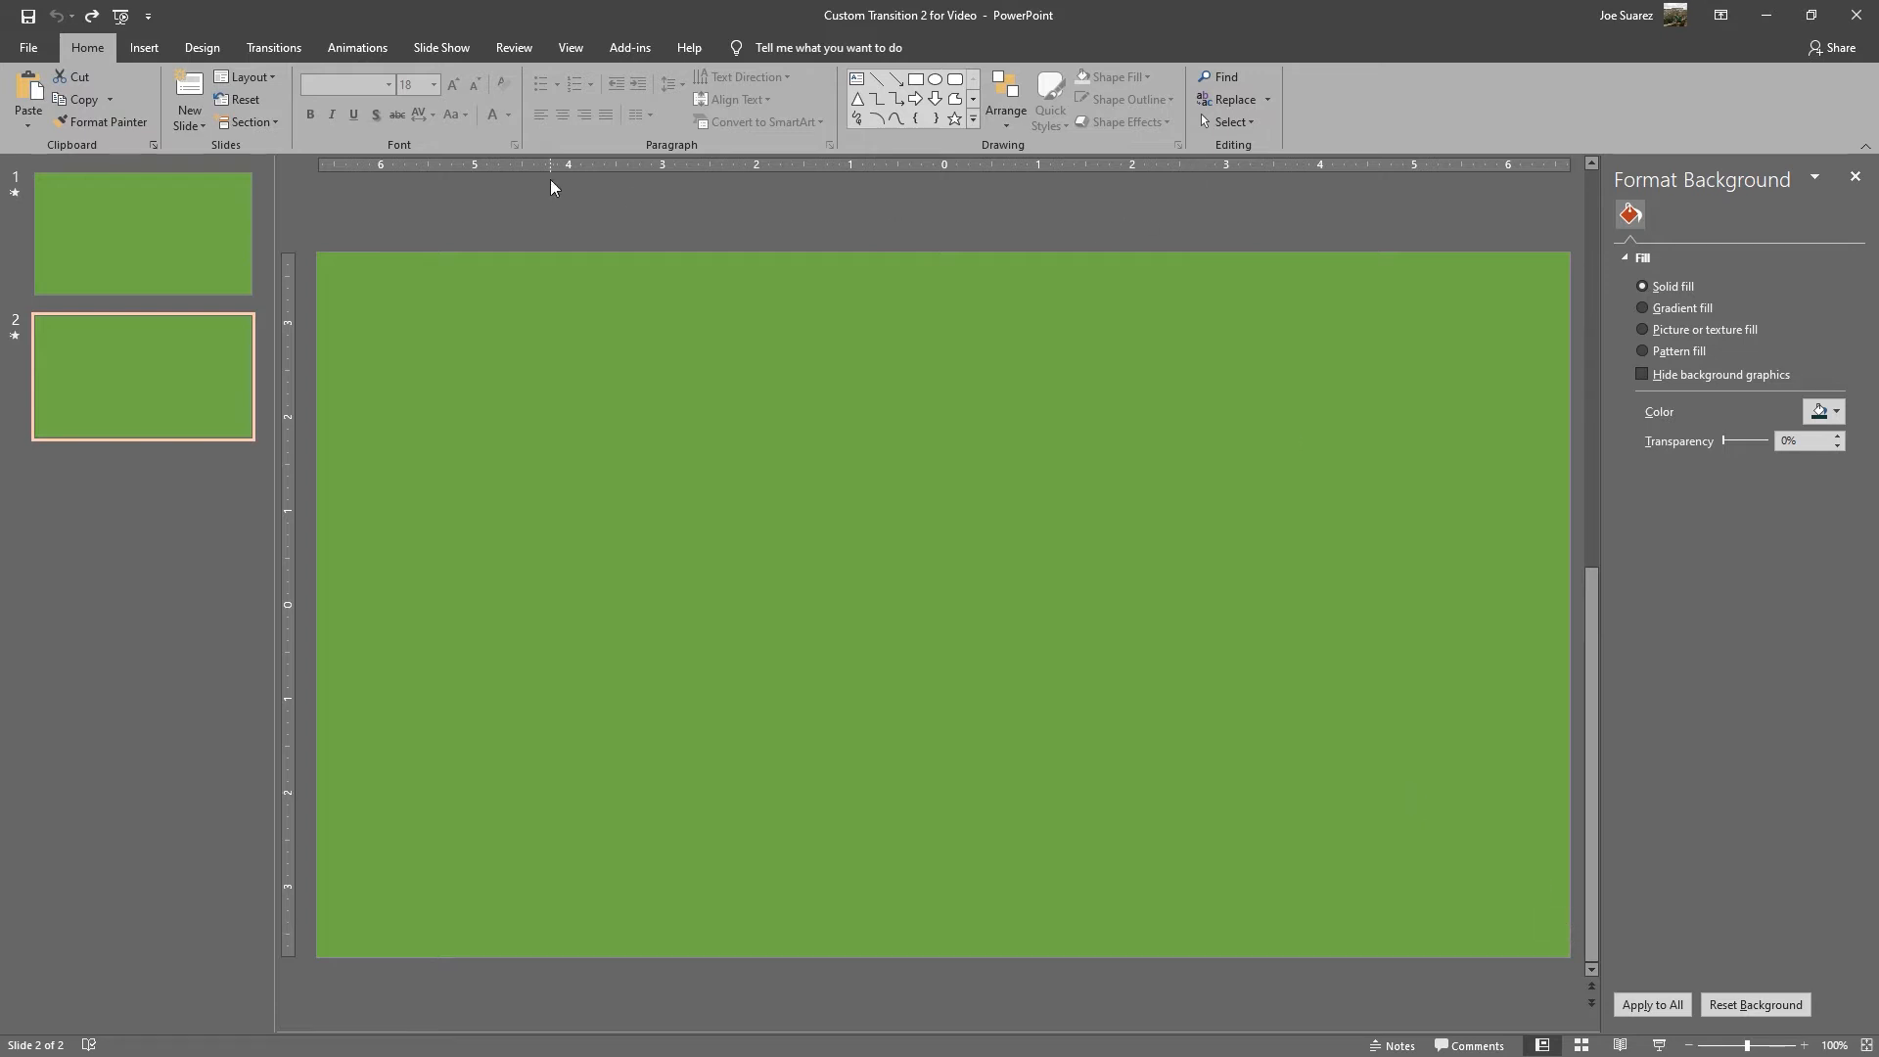
Step: Set up a video export of the presentation, keeping the Full HD (1080p) quality
left_click(29, 47)
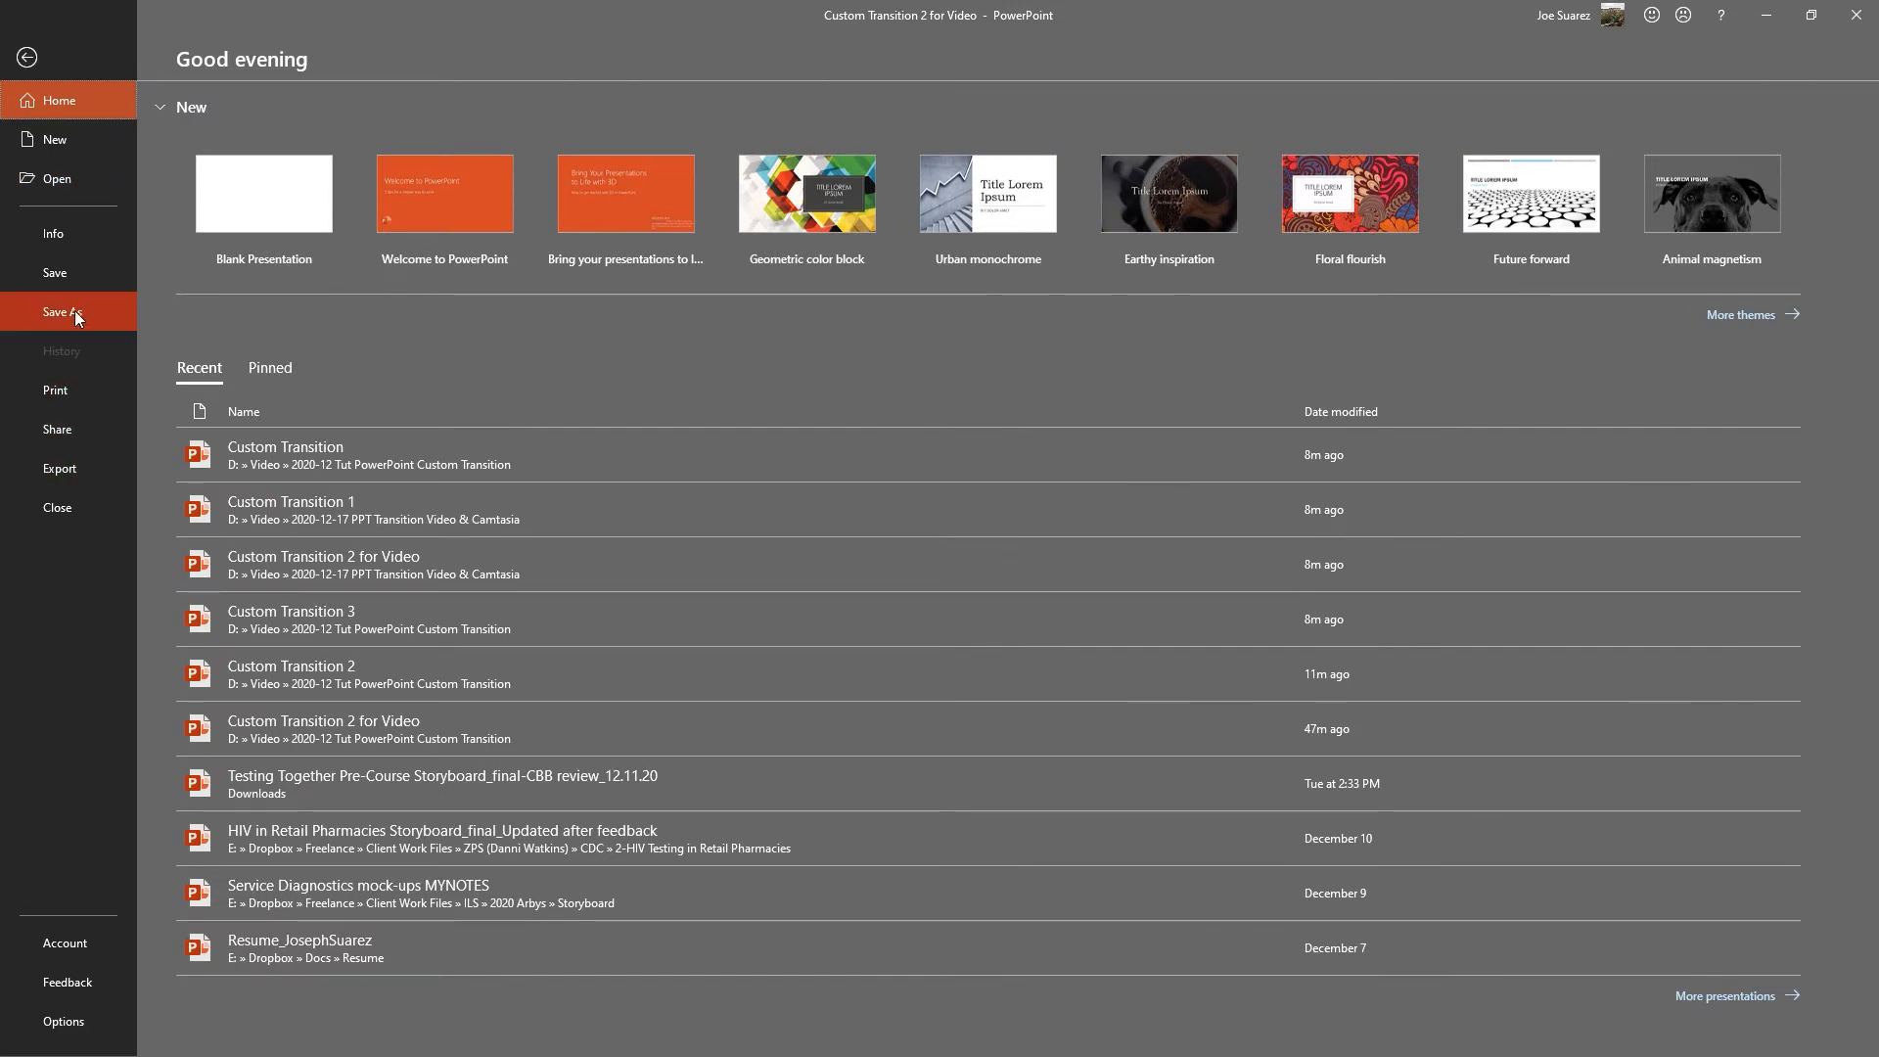
left_click(67, 464)
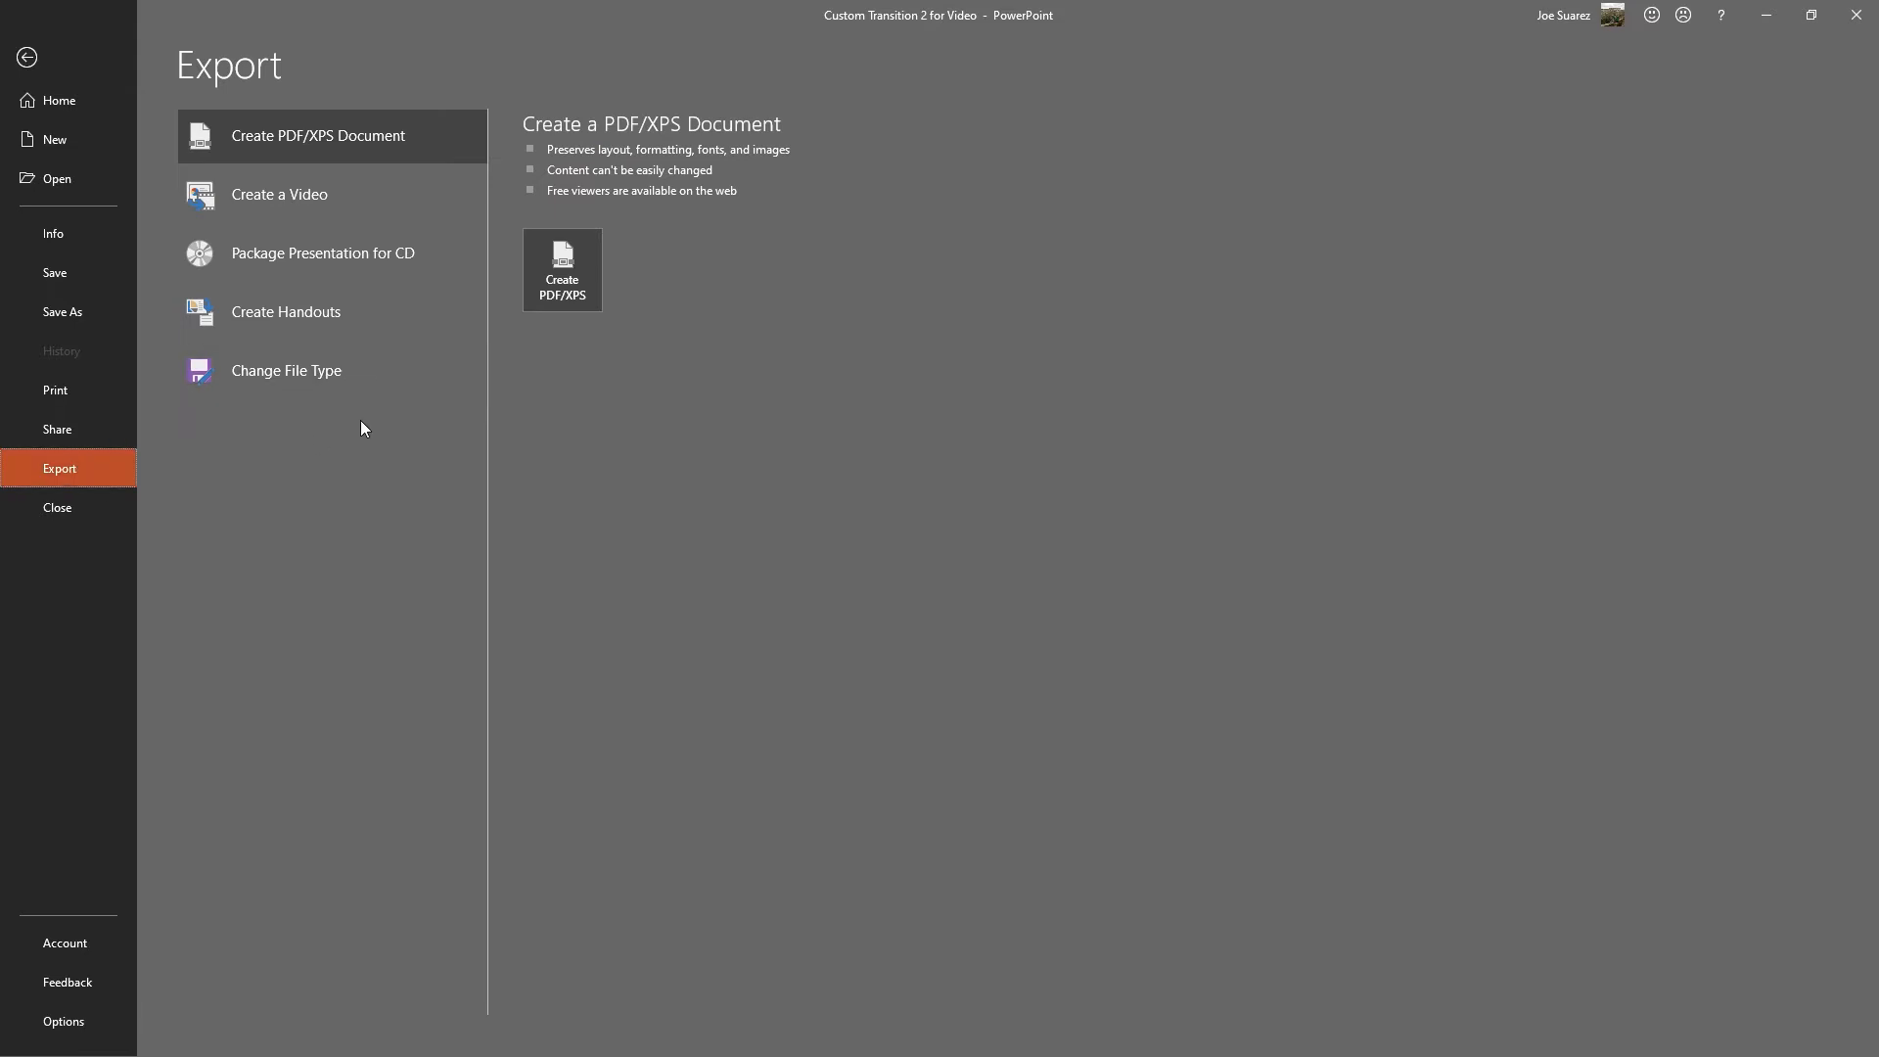
left_click(381, 195)
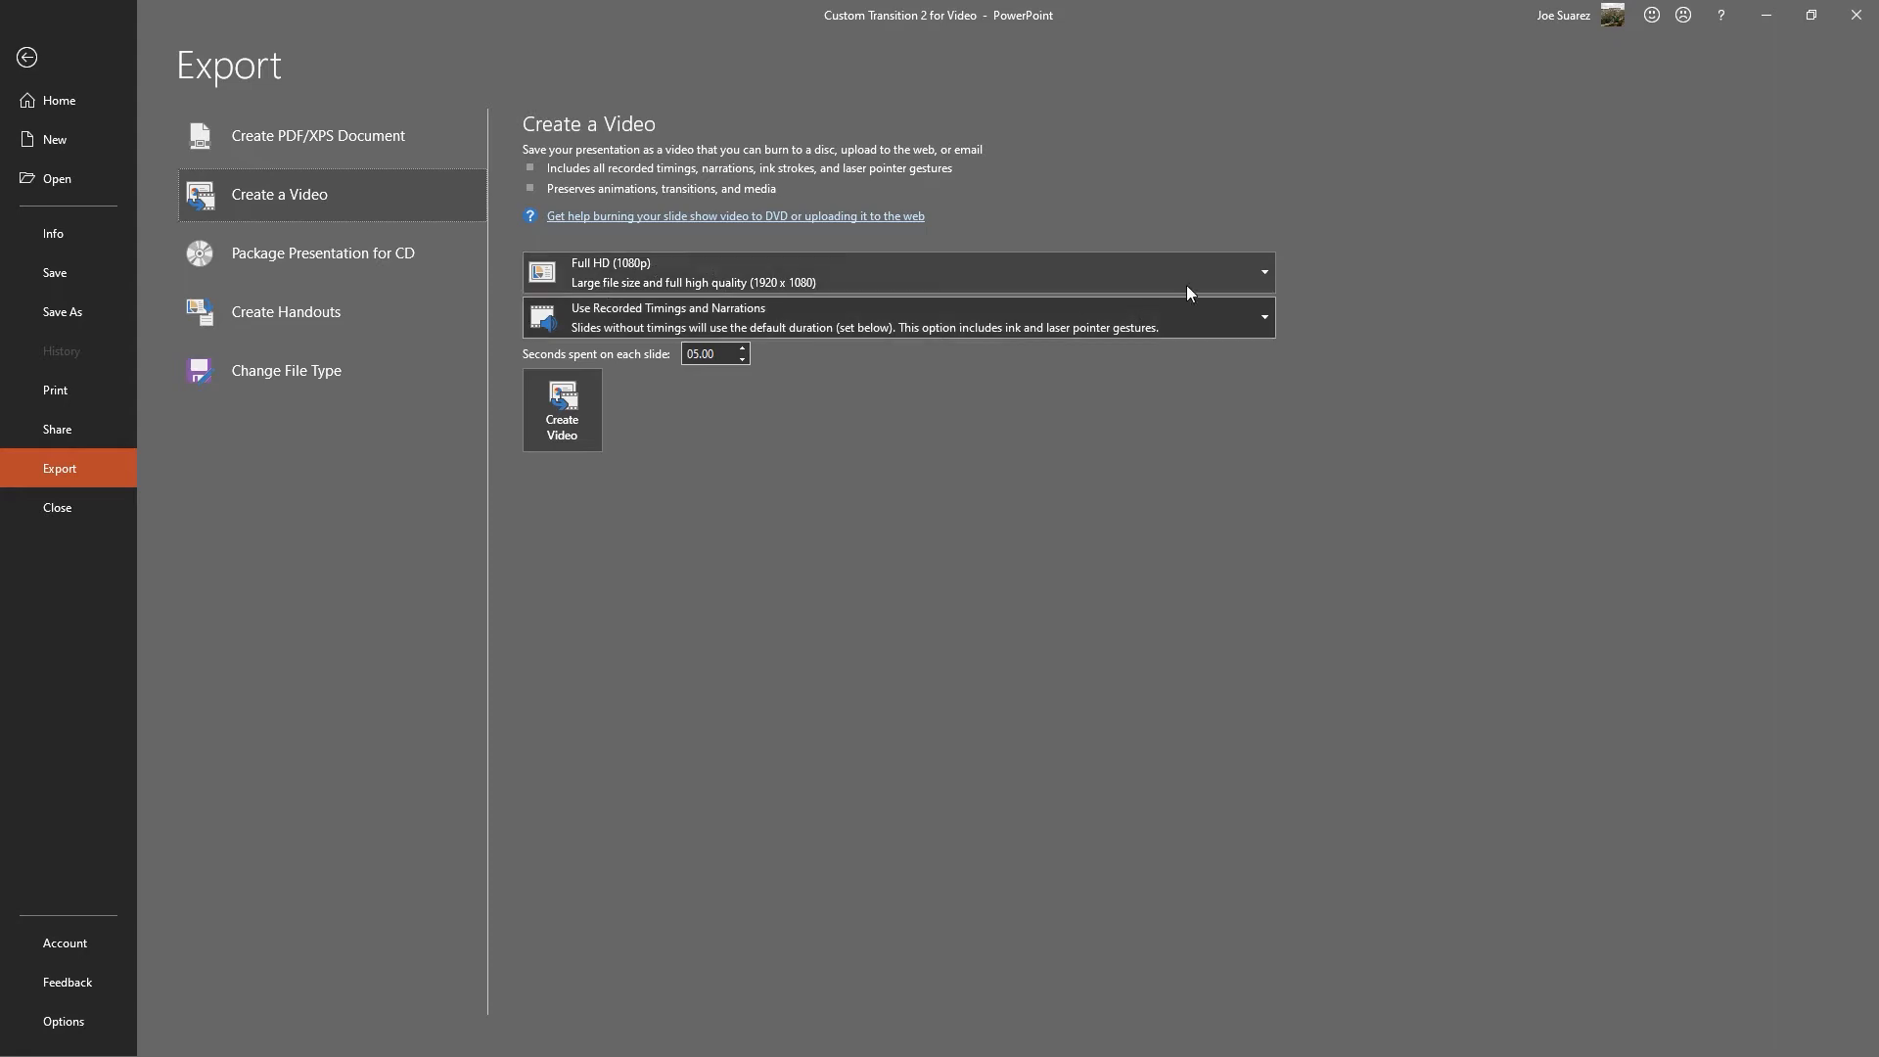
left_click(1243, 280)
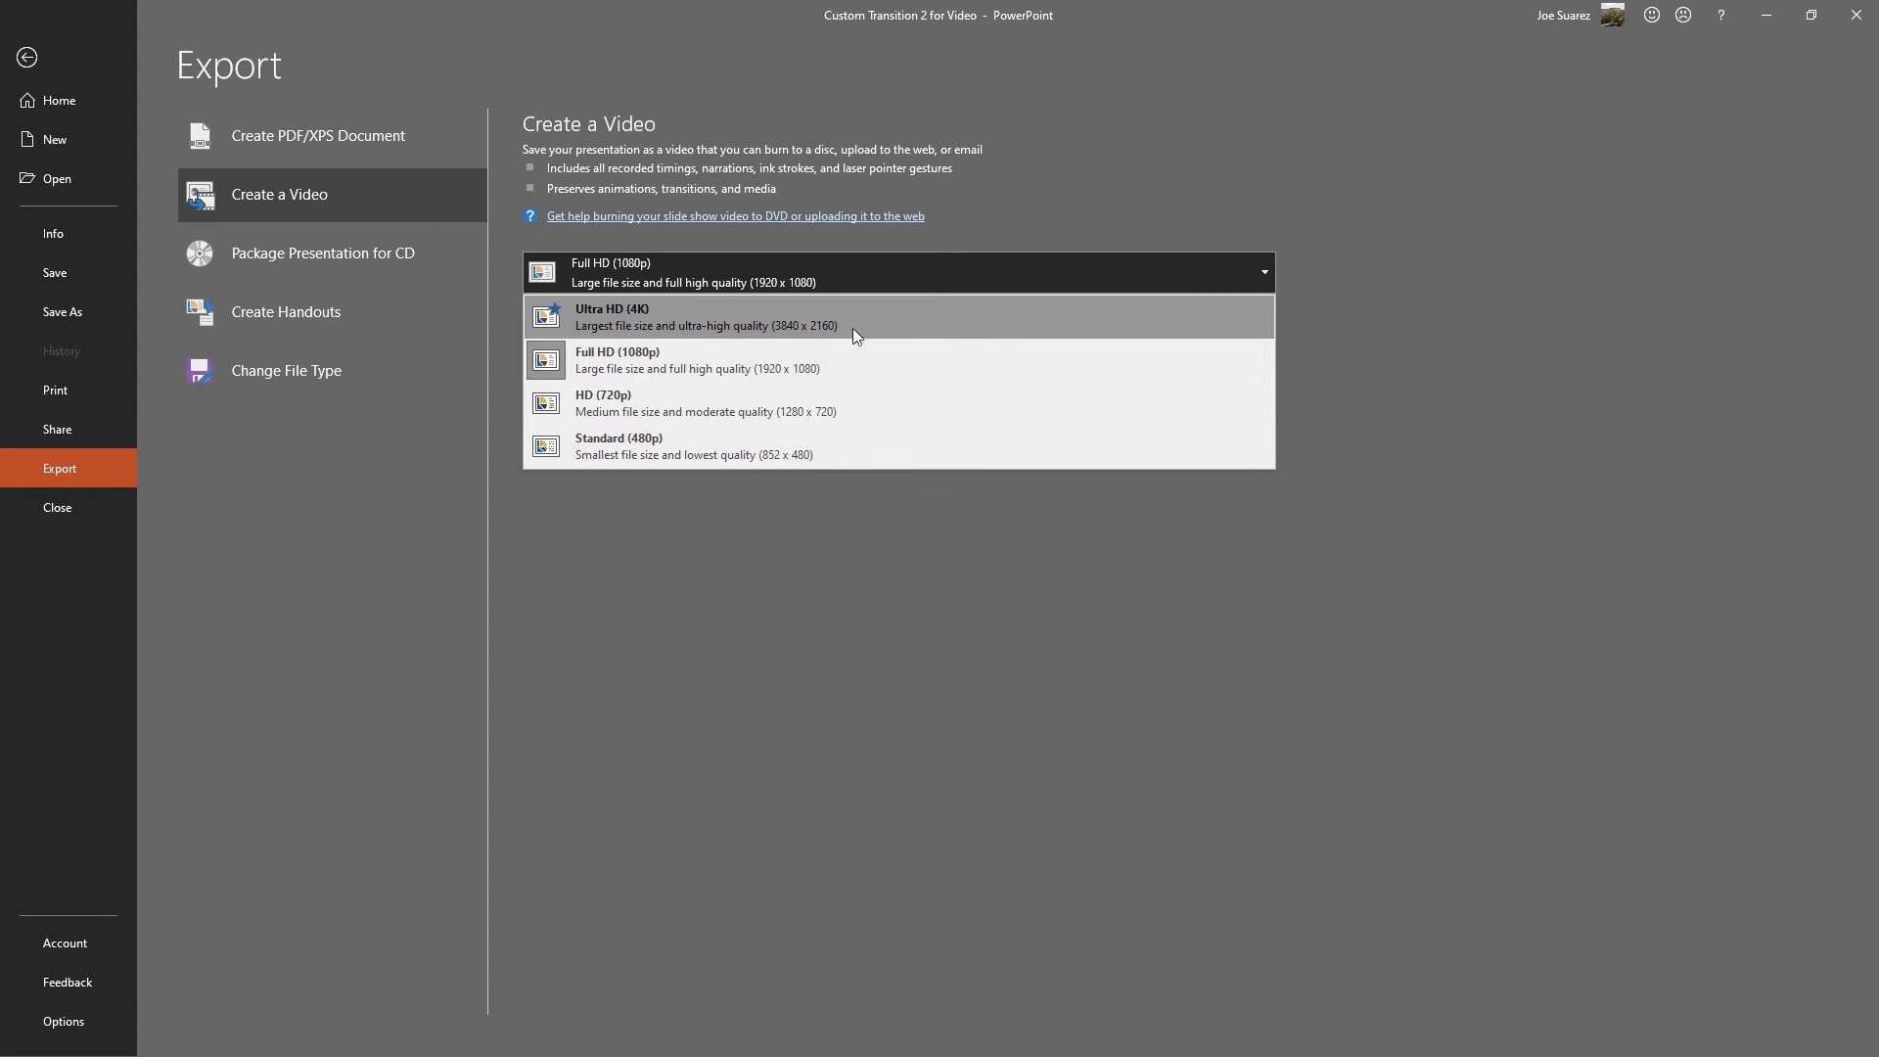
left_click(1317, 265)
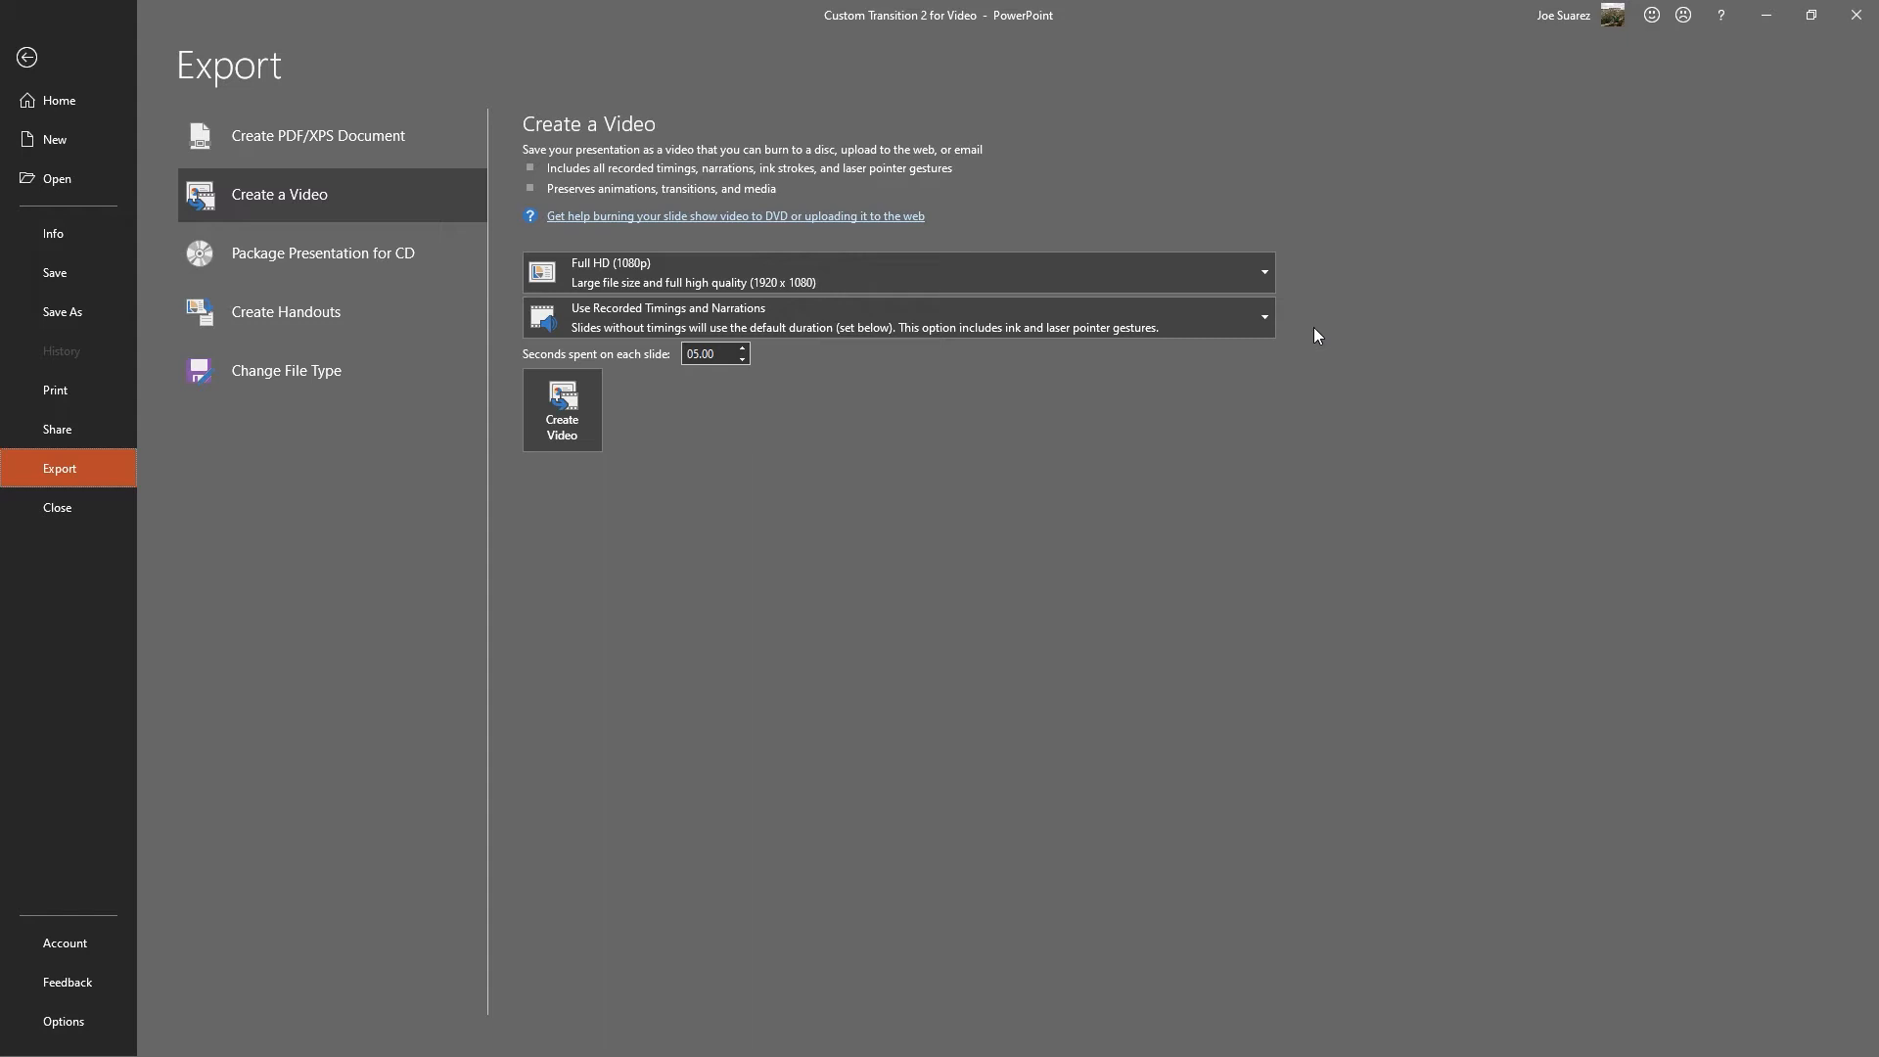
Step: Keep the recorded timings and narrations for the video and start creating it as an MPEG-4 Video file
left_click(1263, 318)
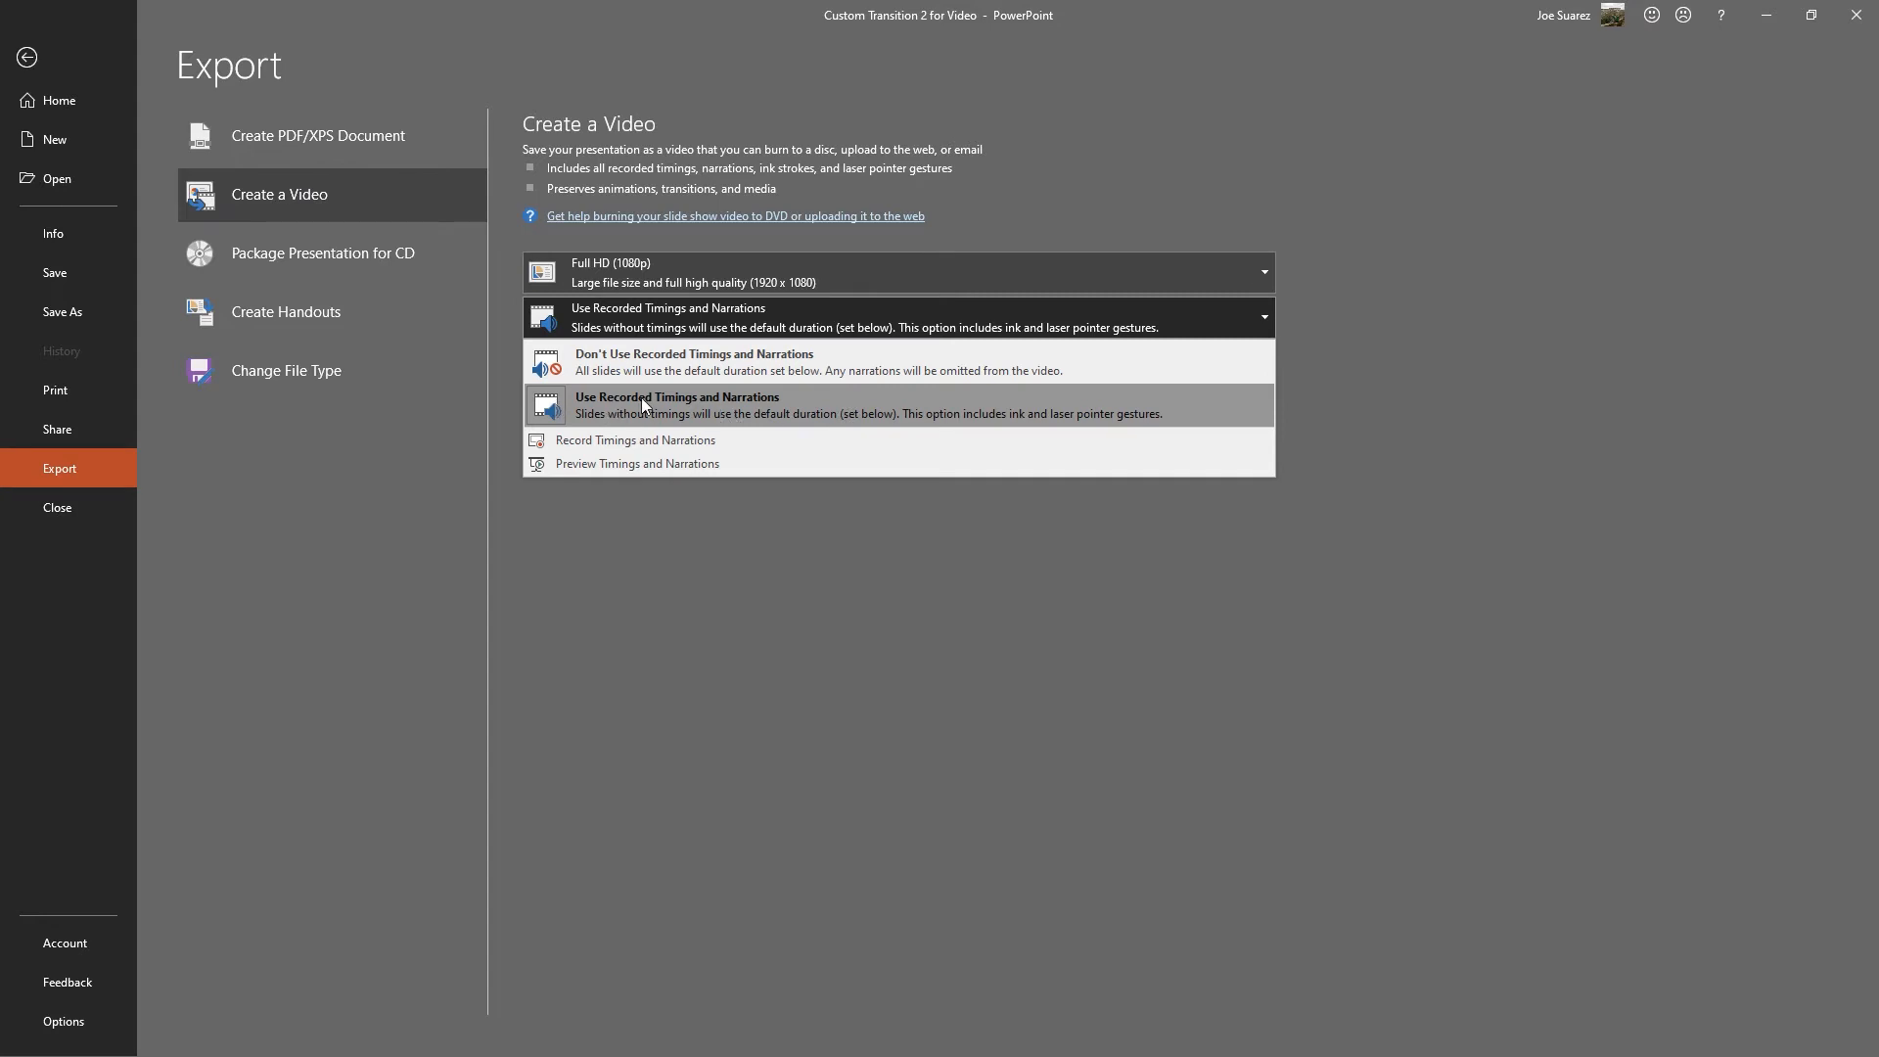
left_click(1398, 430)
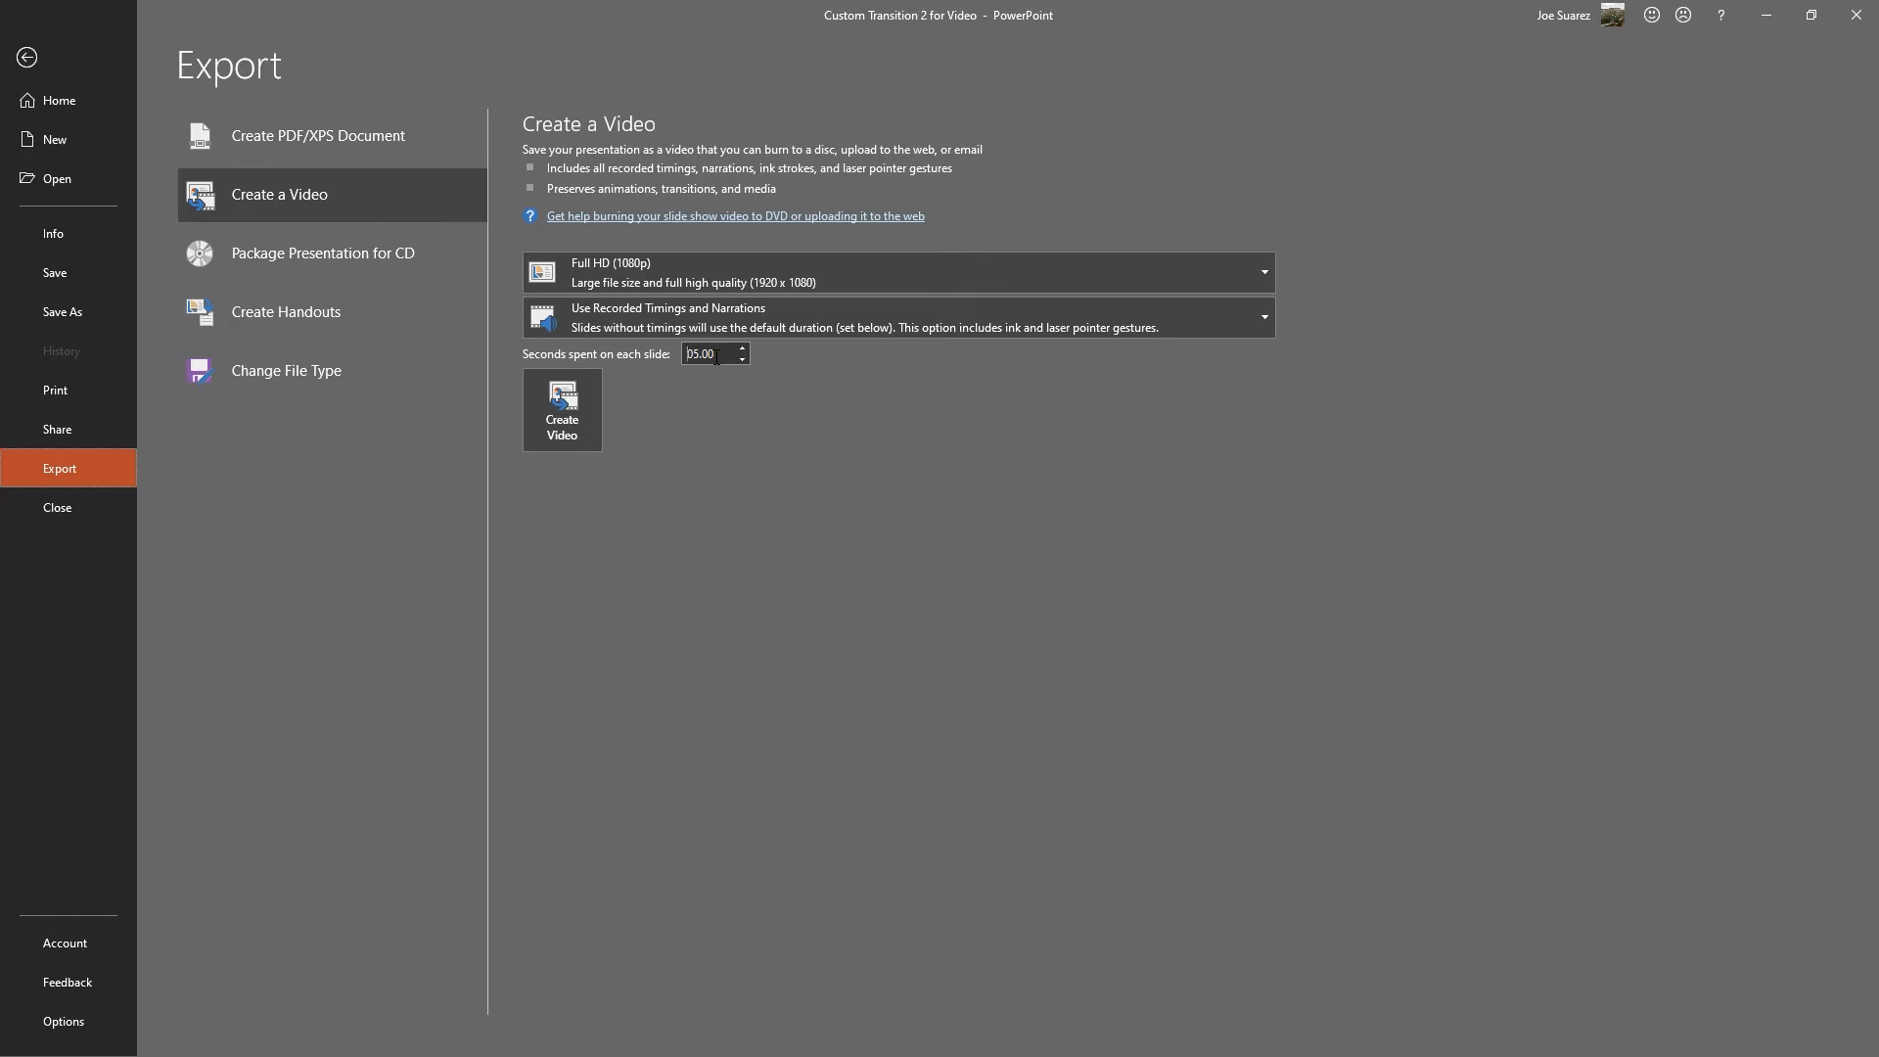
left_click(744, 445)
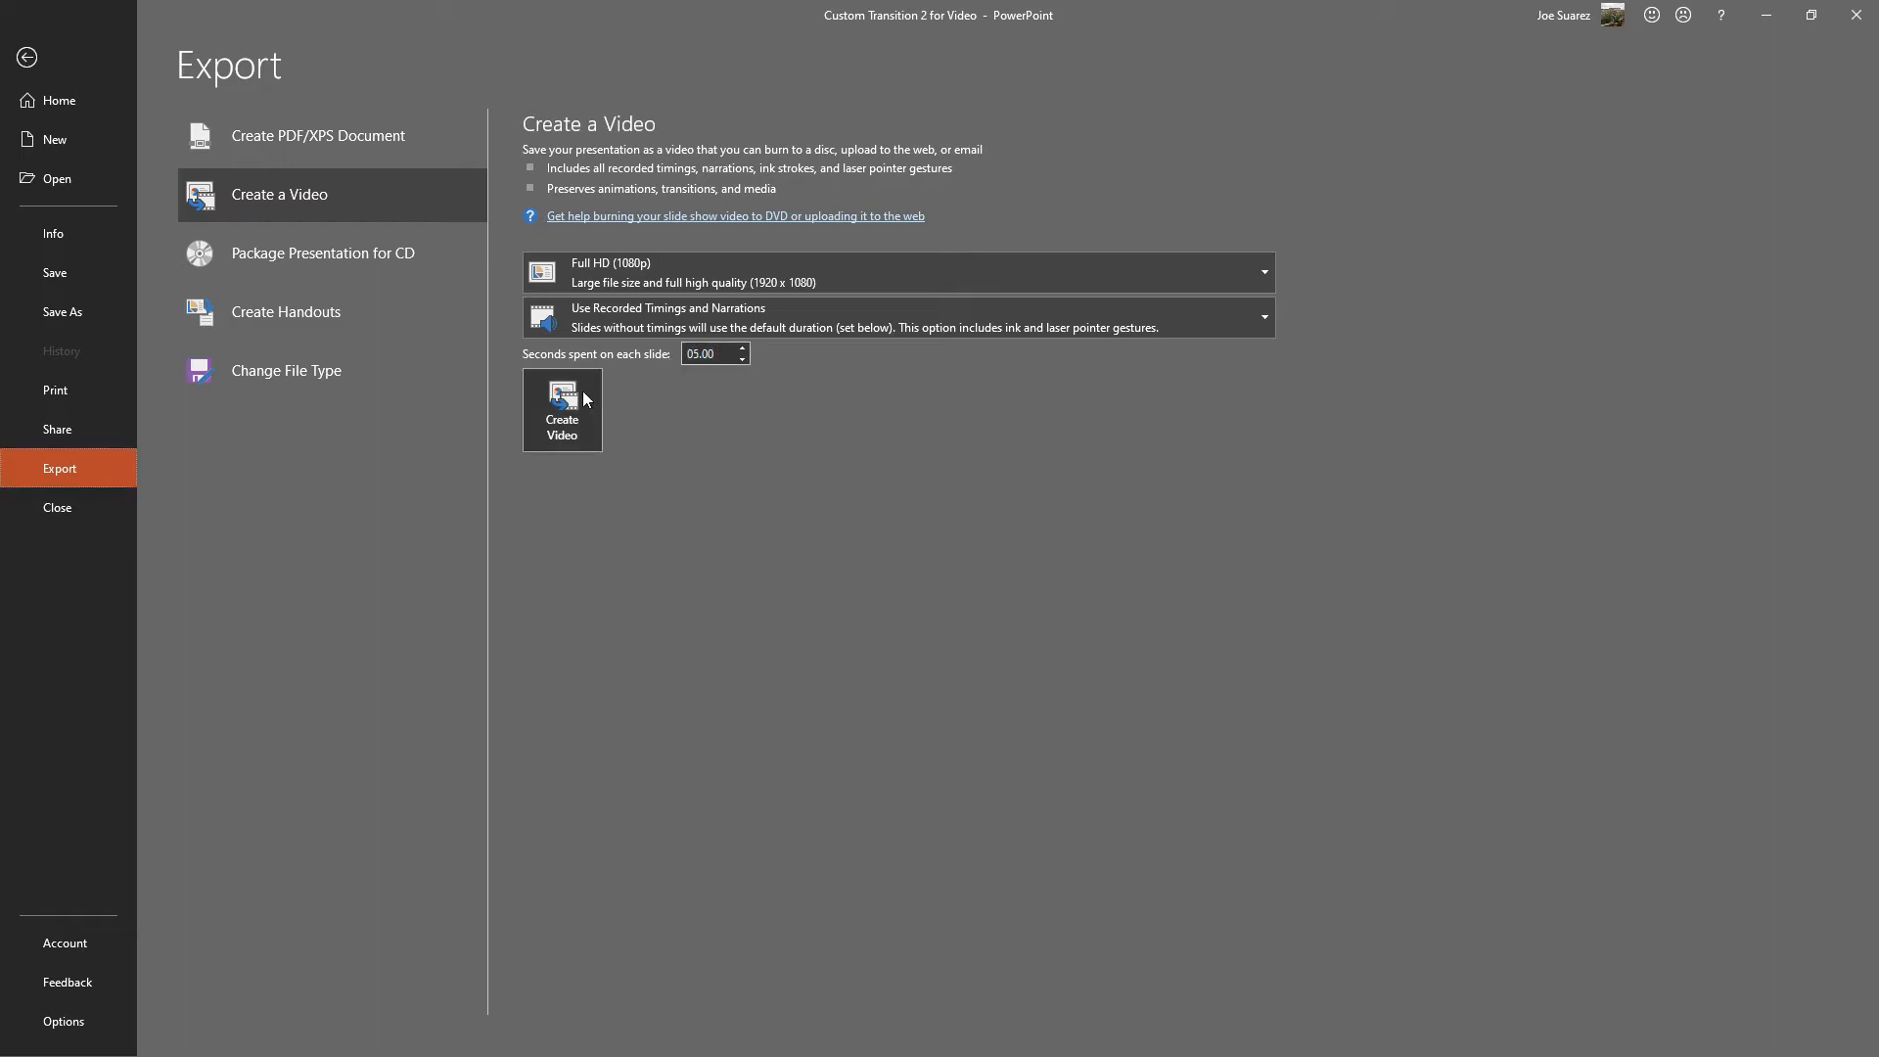
left_click(566, 415)
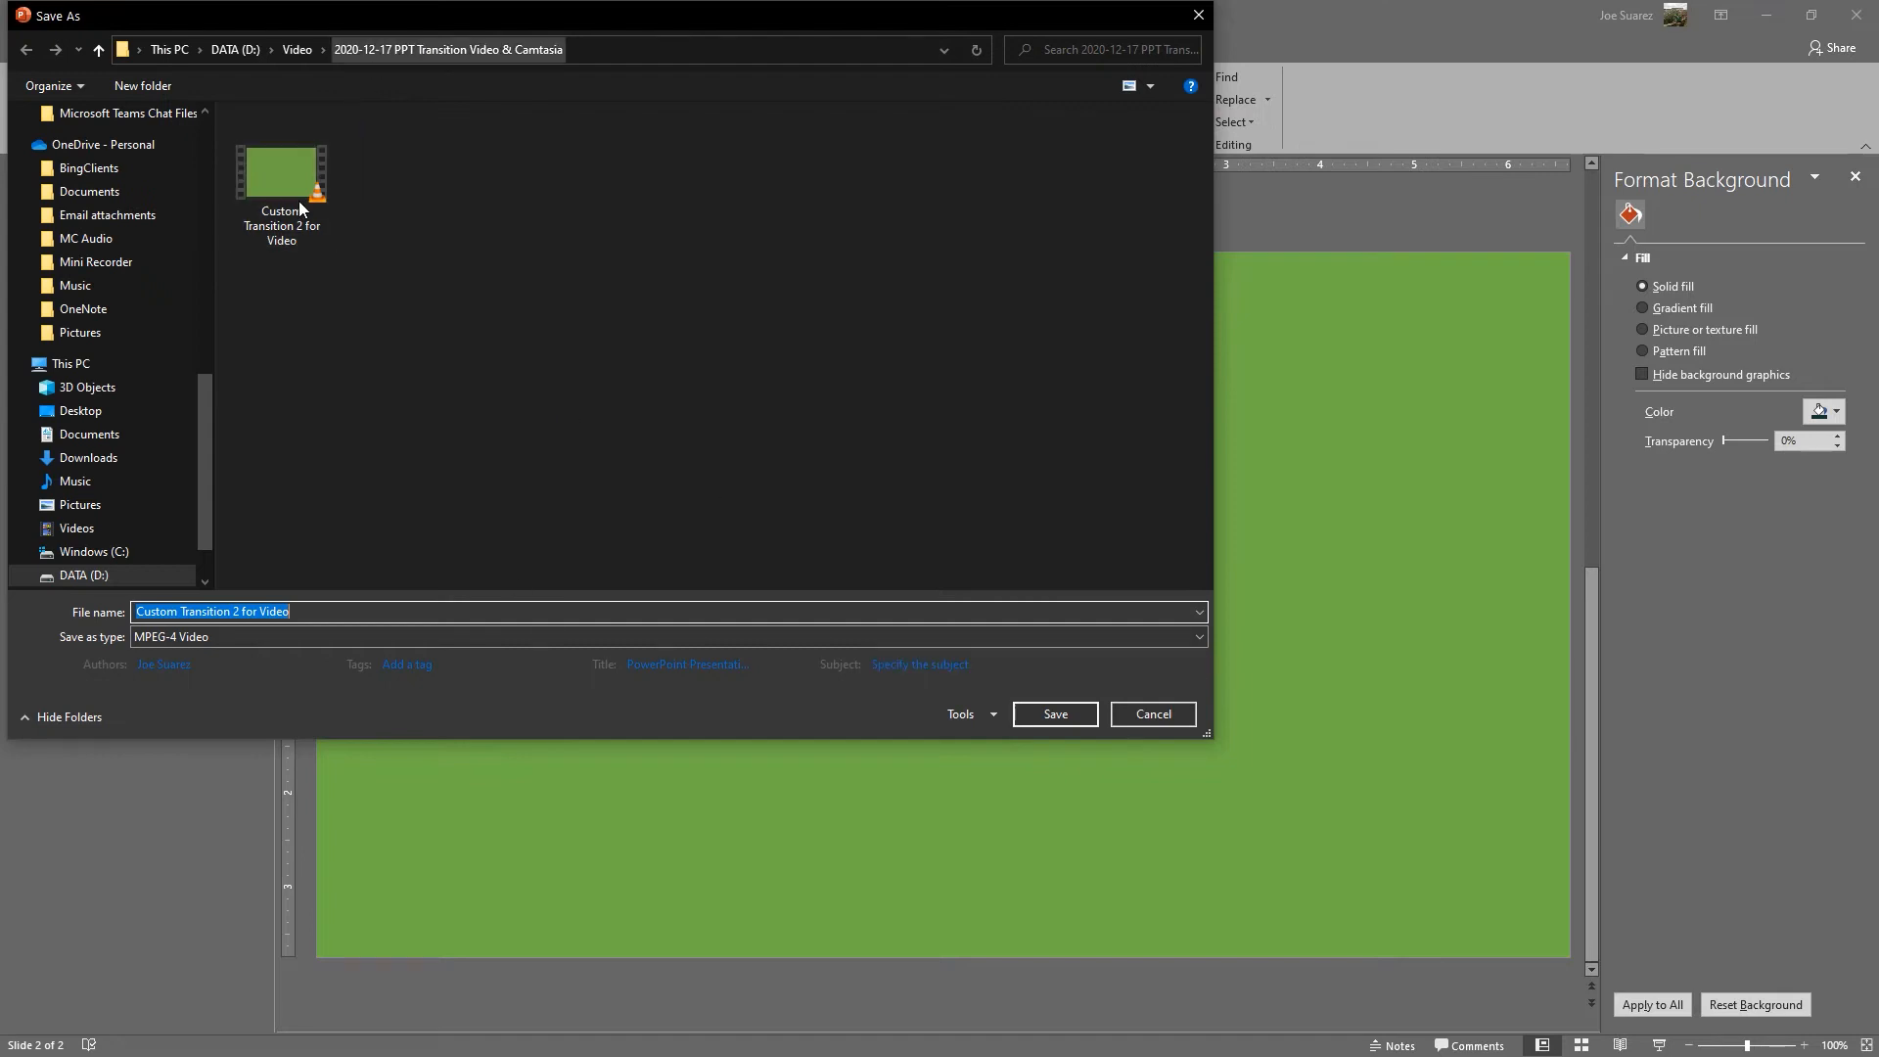
left_click(173, 638)
left_click(170, 643)
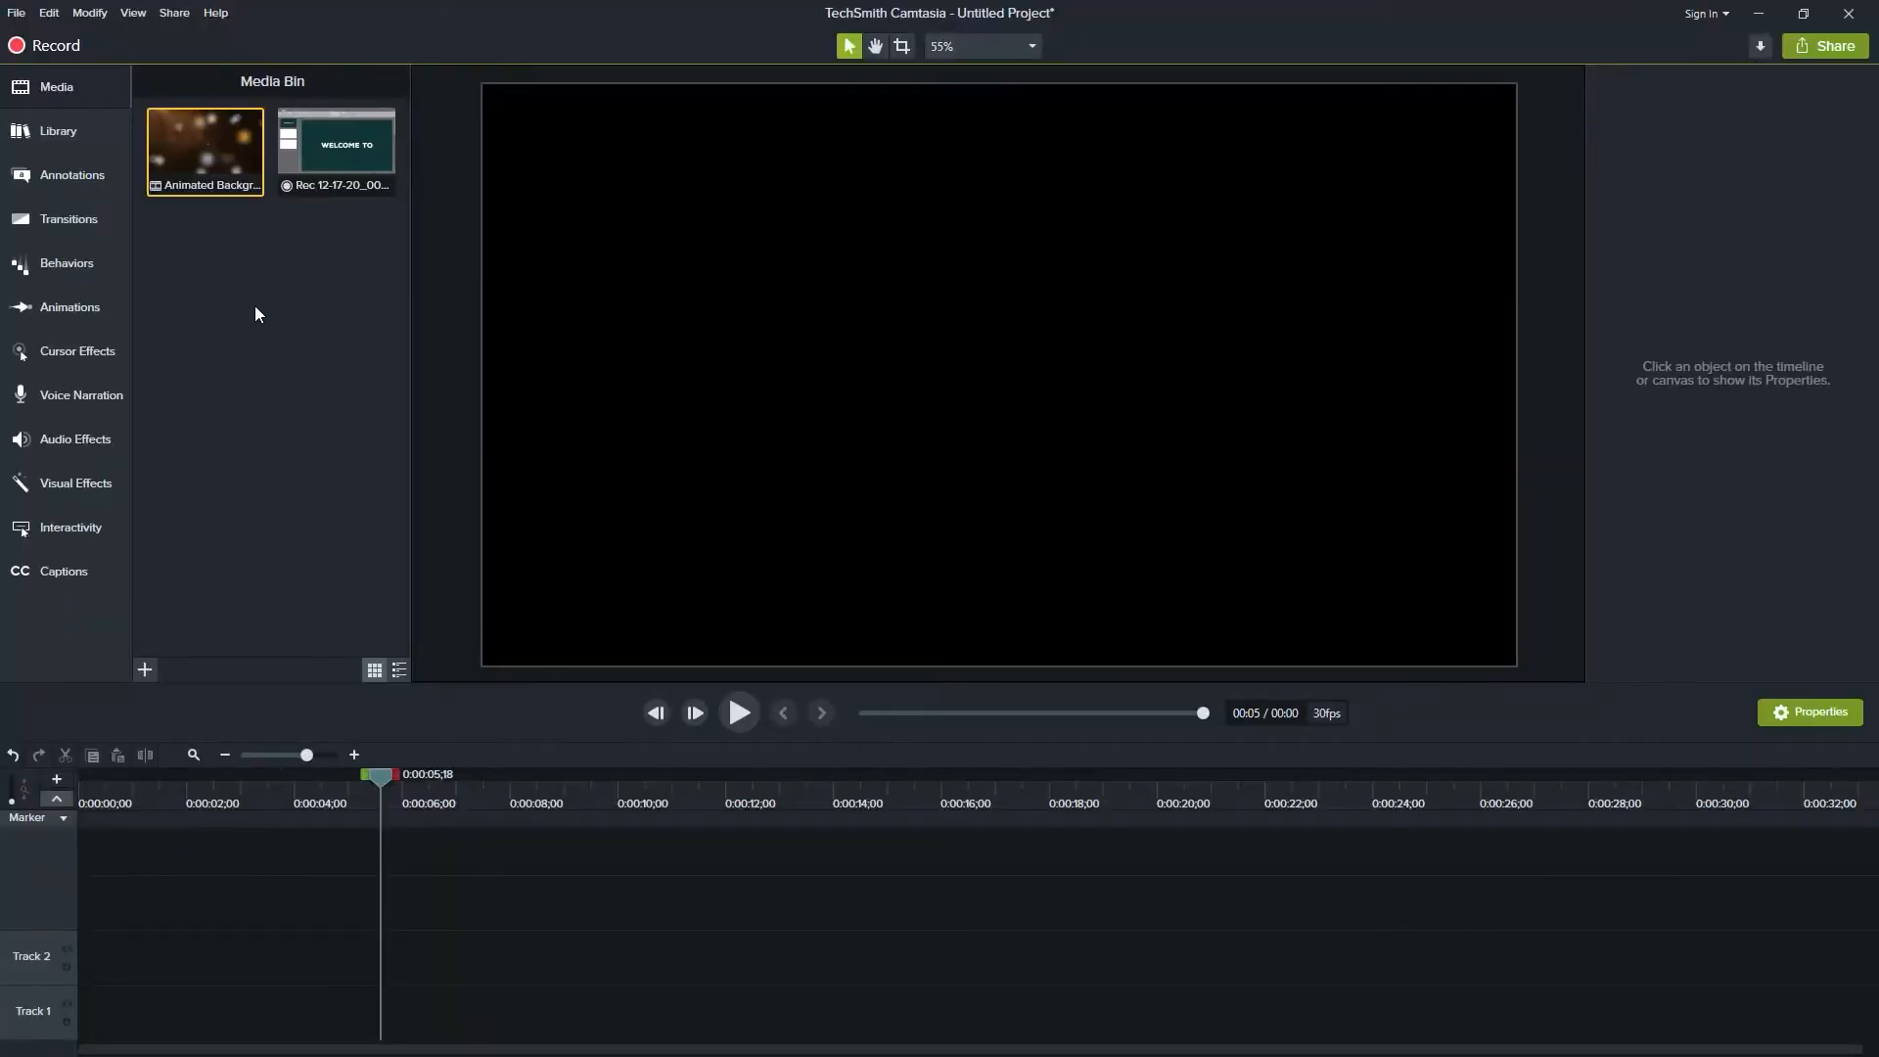
Step: Switch to Camtasia, place the bokehdots animated background at the start of Track 1, and move the playhead to 0:00:02;23
left_click(260, 349)
left_click(196, 155)
left_click_drag(196, 155, 54, 1028)
left_click_drag(399, 779, 229, 763)
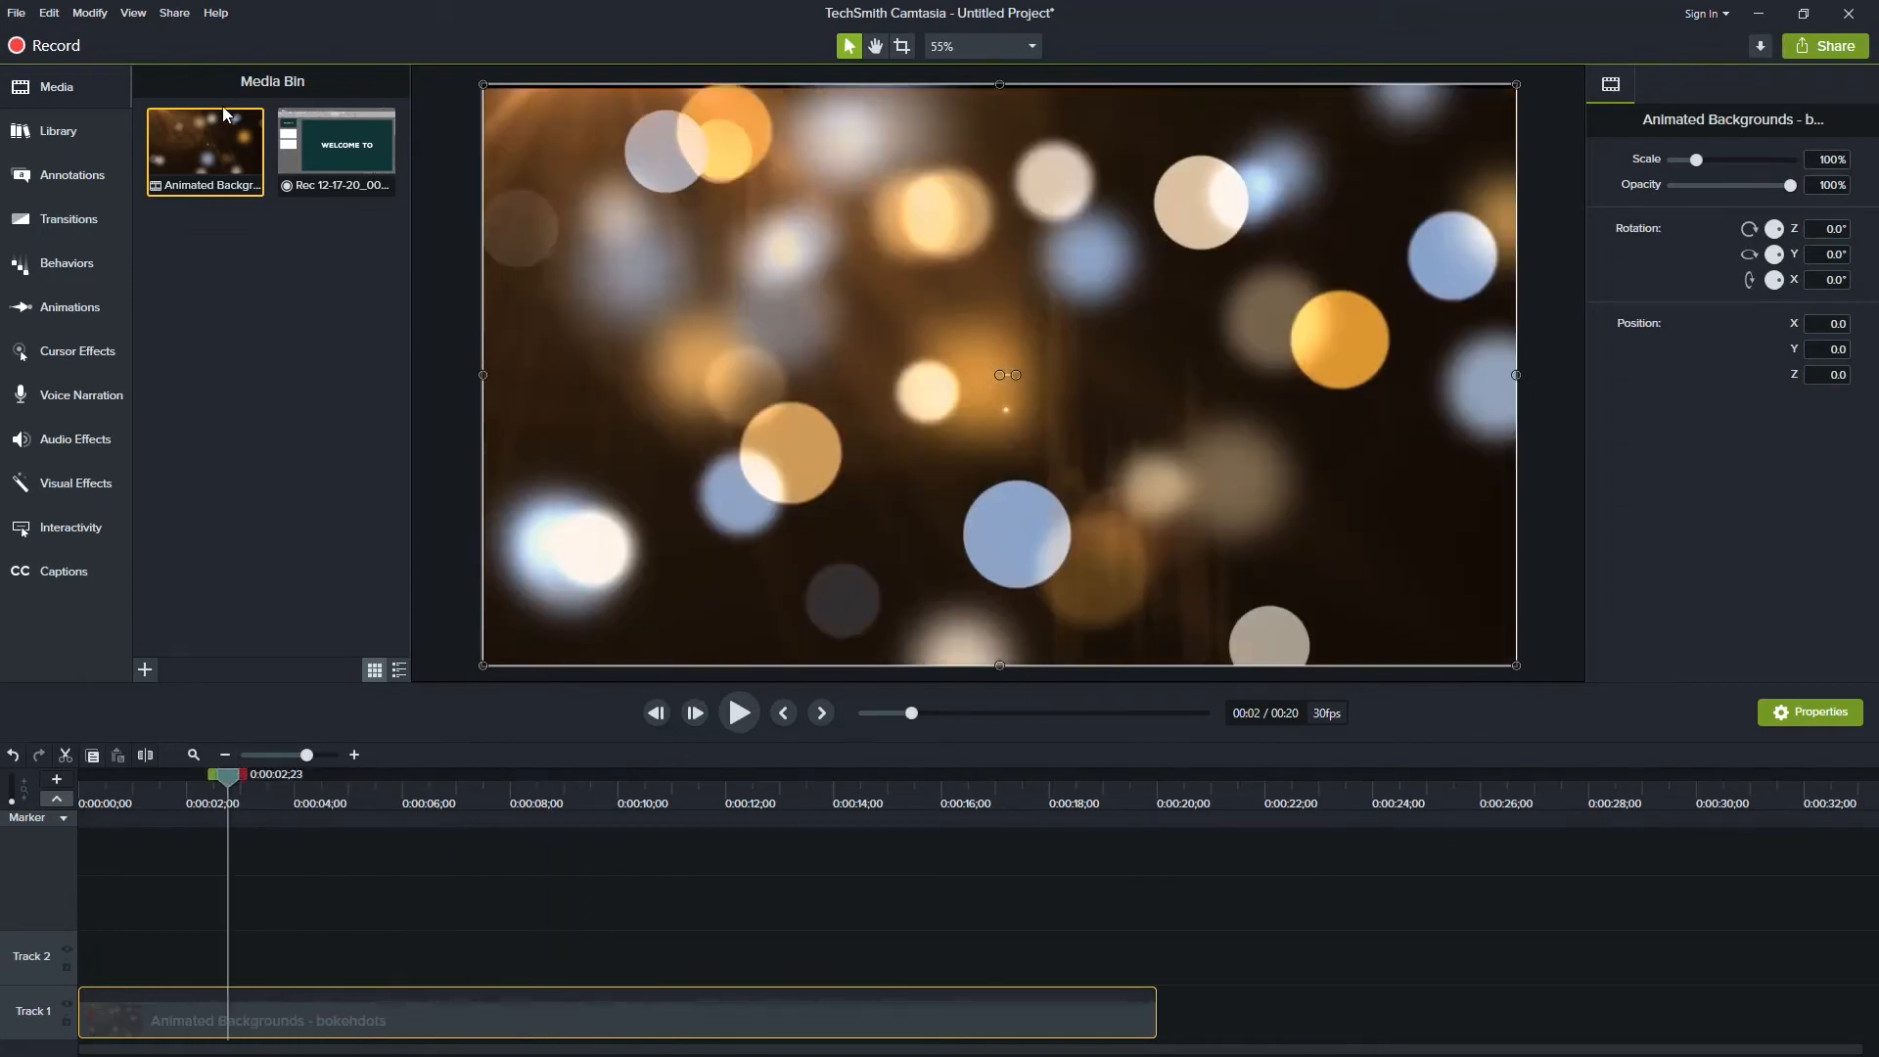
Step: Import the Custom Transition 2 for Video clip and place it on Track 2 at about 2 seconds
left_click(16, 14)
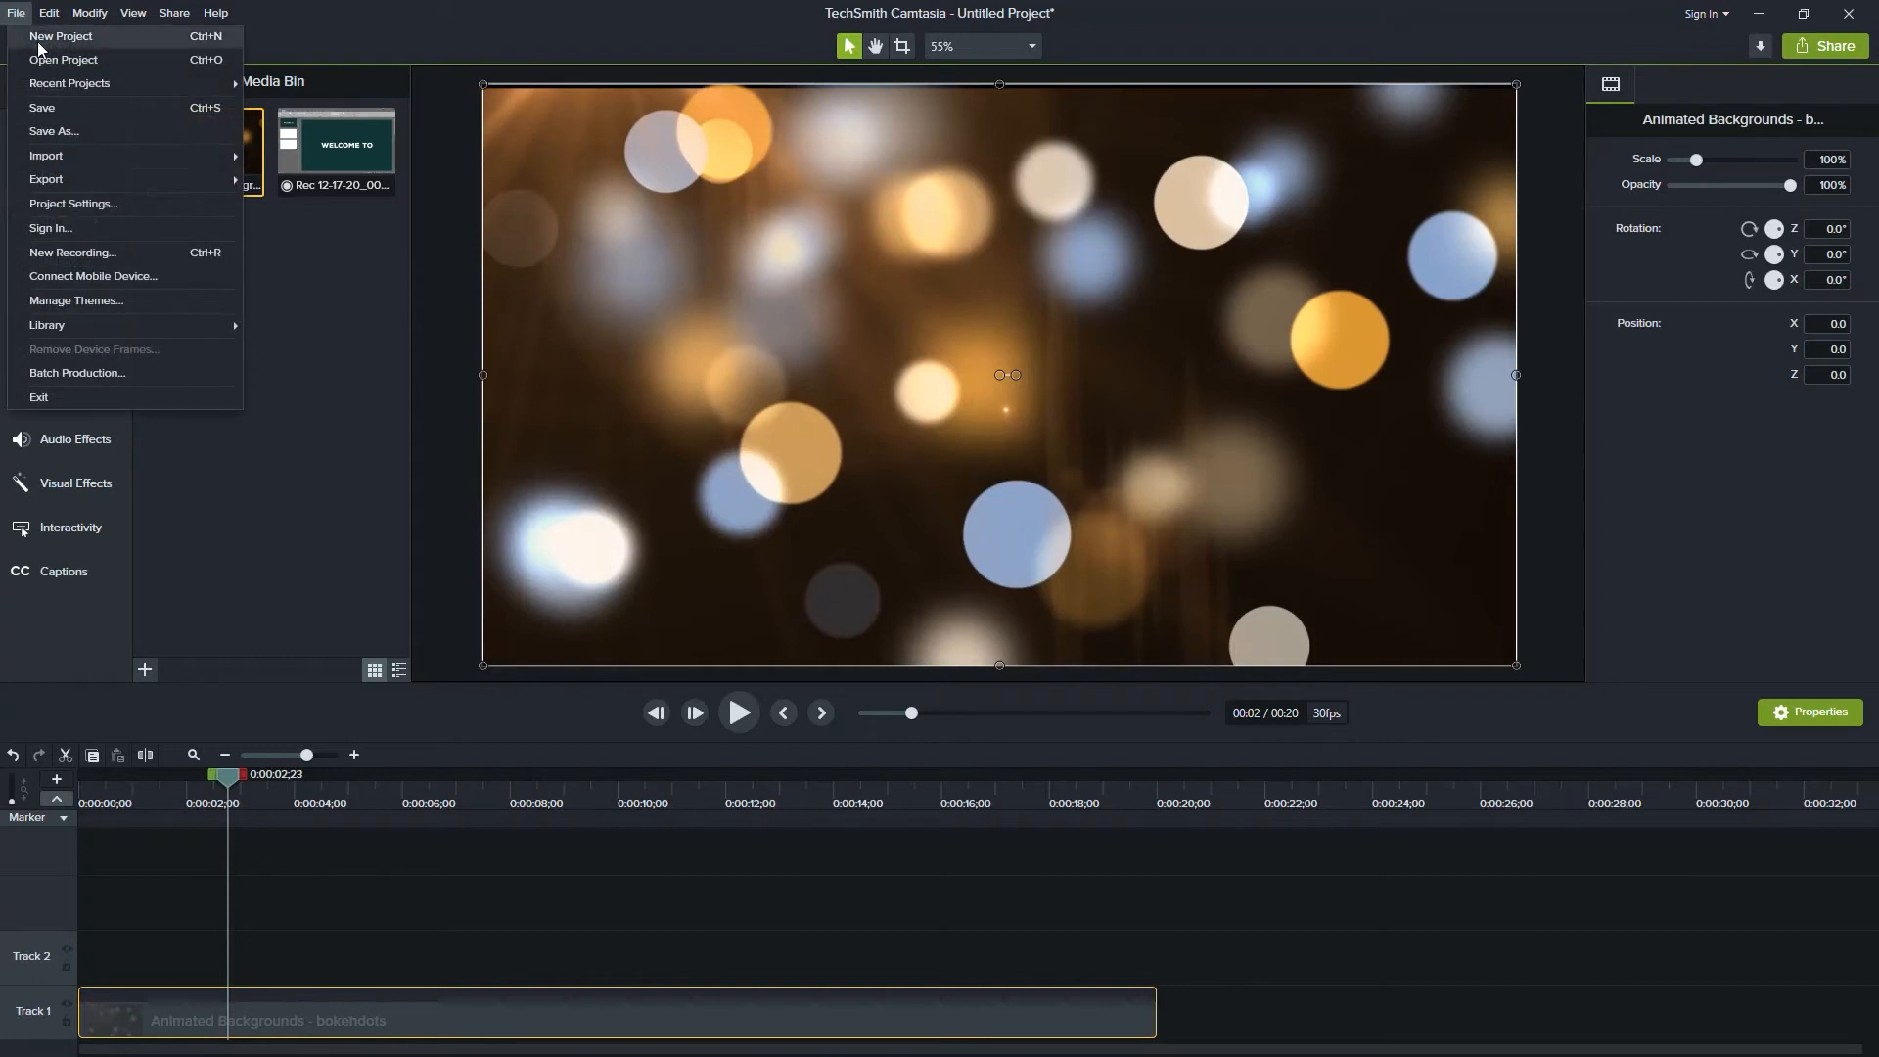
mouse_move(67, 153)
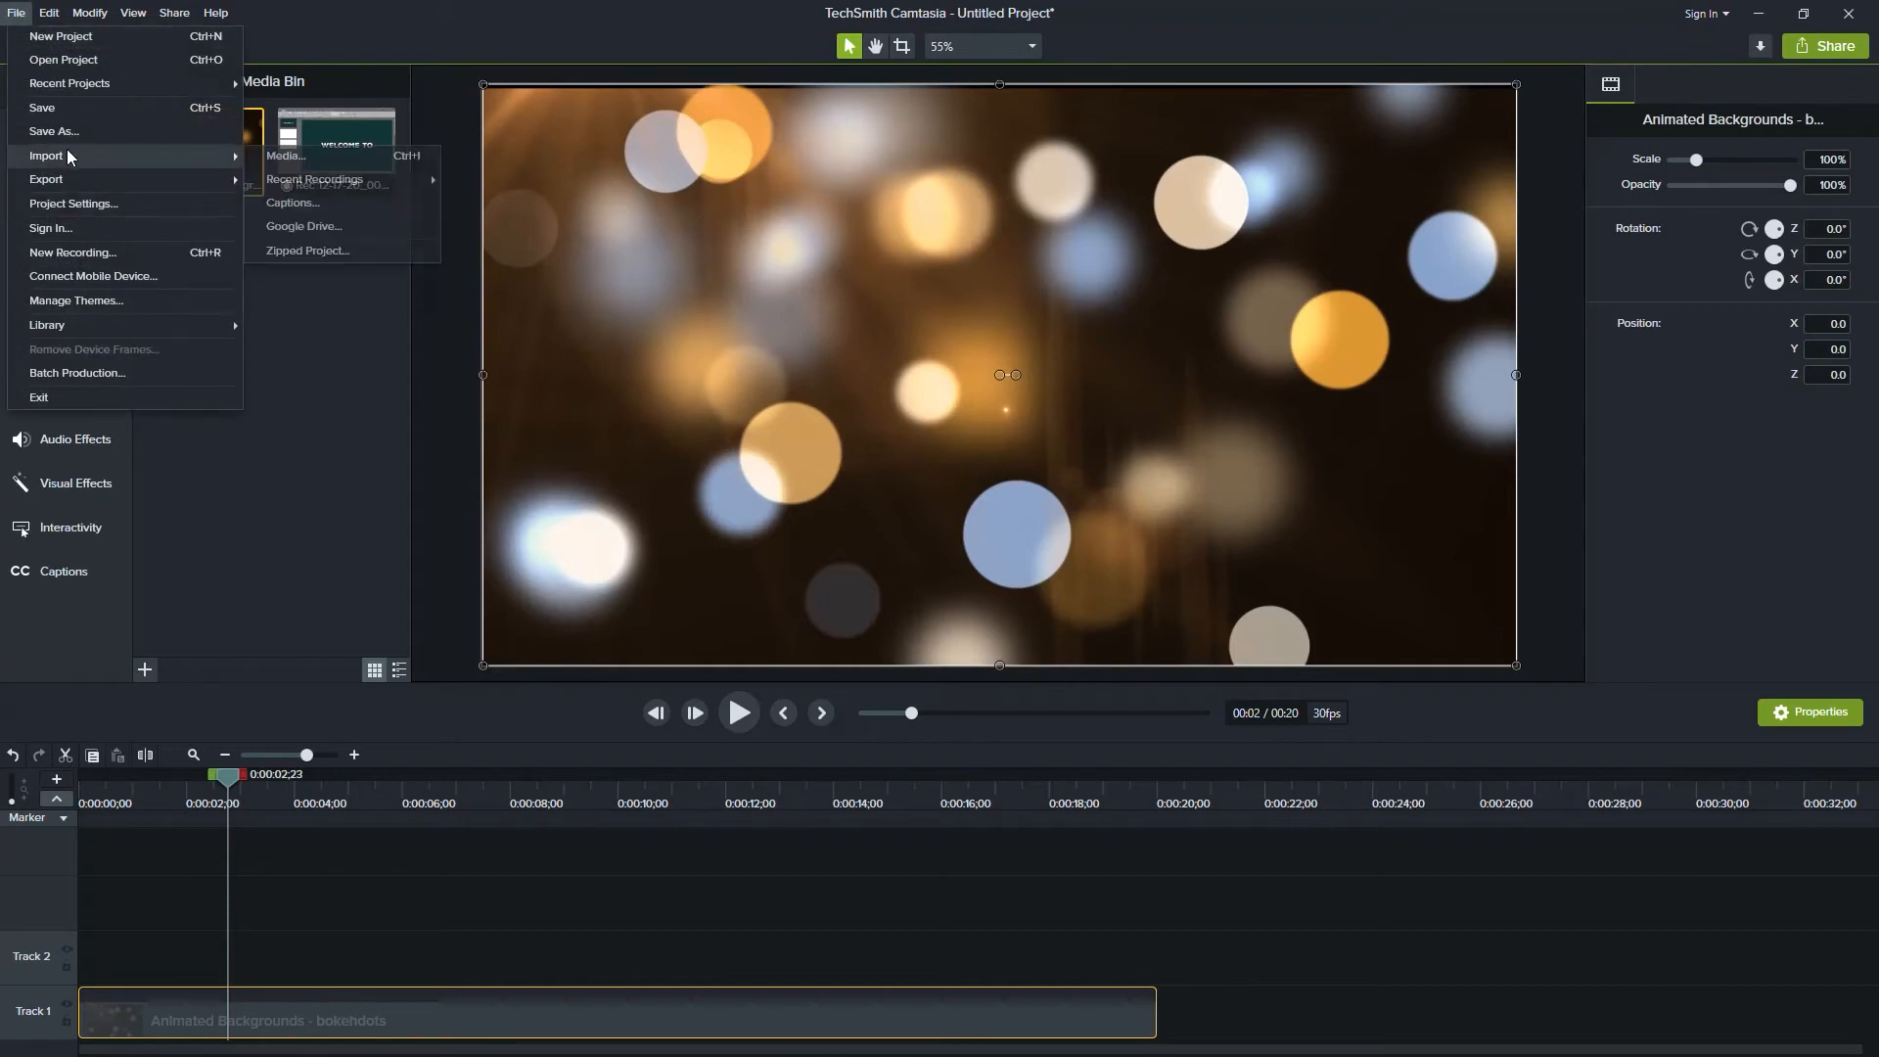
left_click(284, 156)
double_click(383, 184)
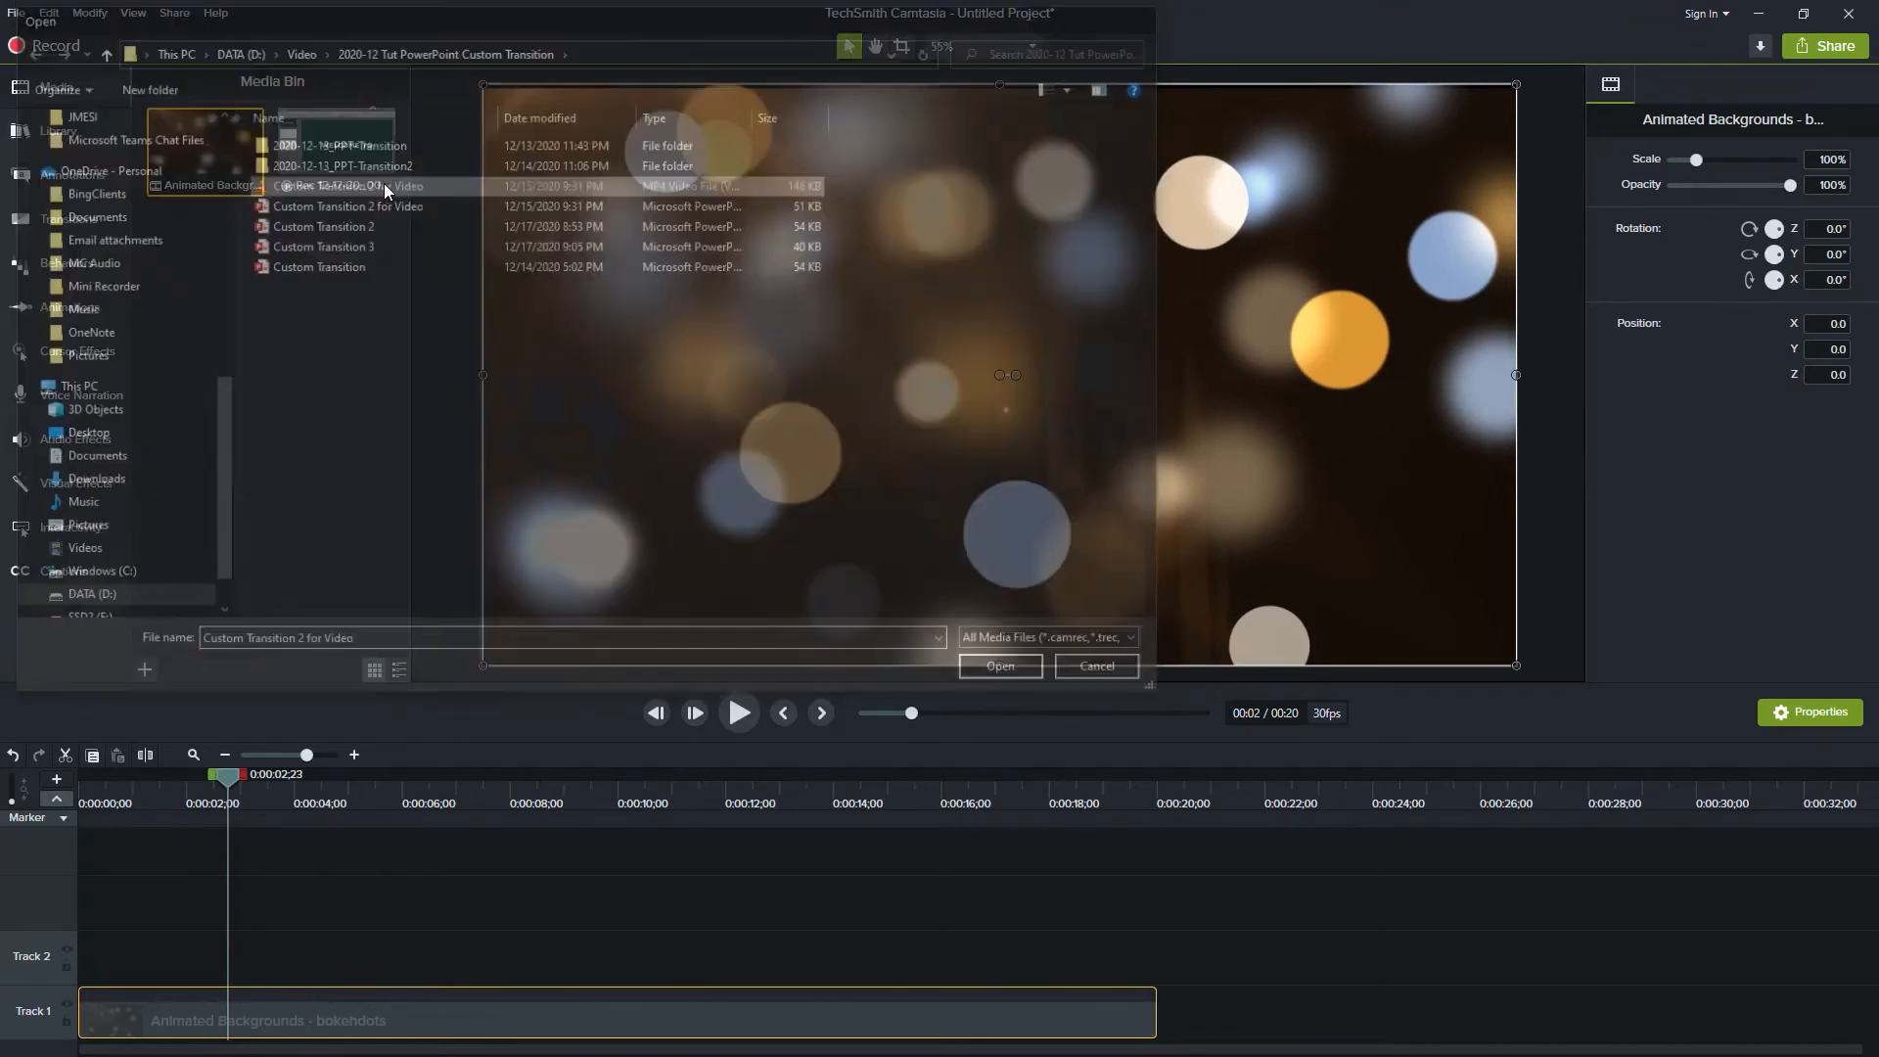
left_click(239, 227)
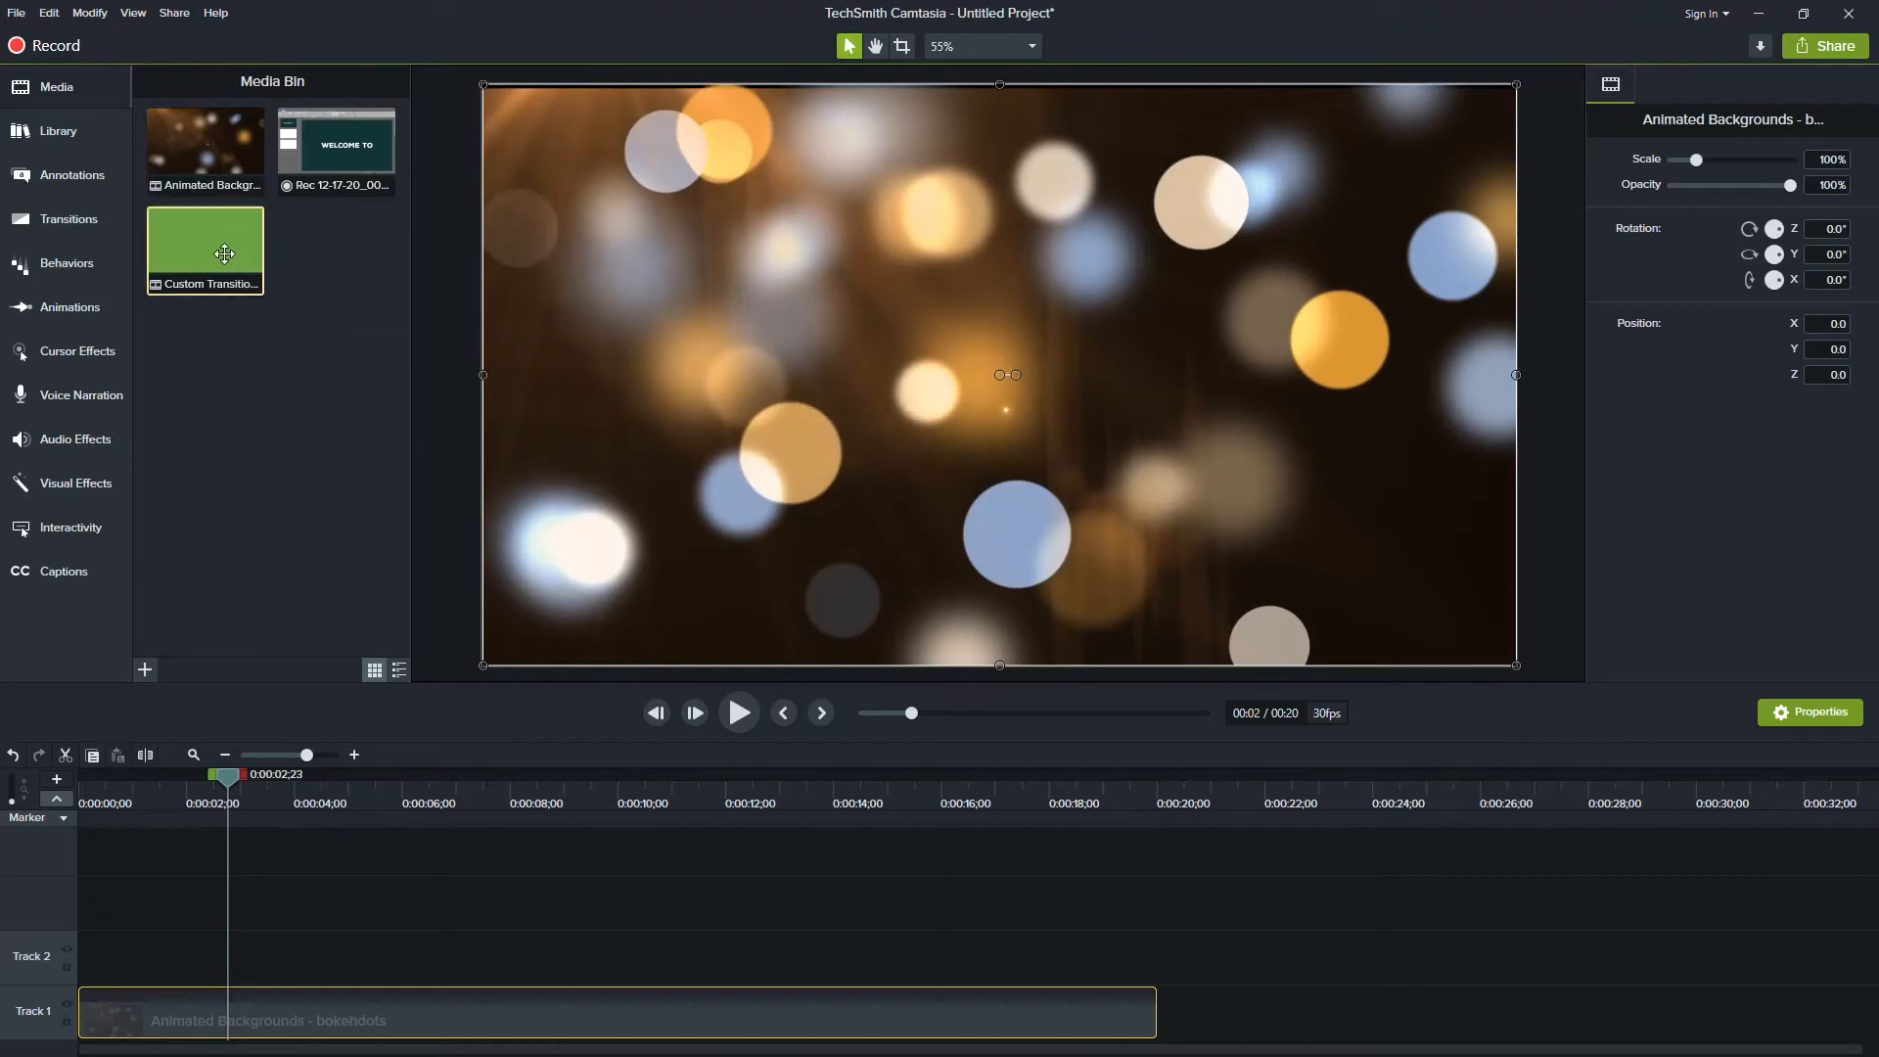
left_click_drag(220, 246, 202, 963)
Step: Play the timeline from about 1 second through the transition clip, and return the playhead to that clip's start
left_click_drag(226, 778, 139, 789)
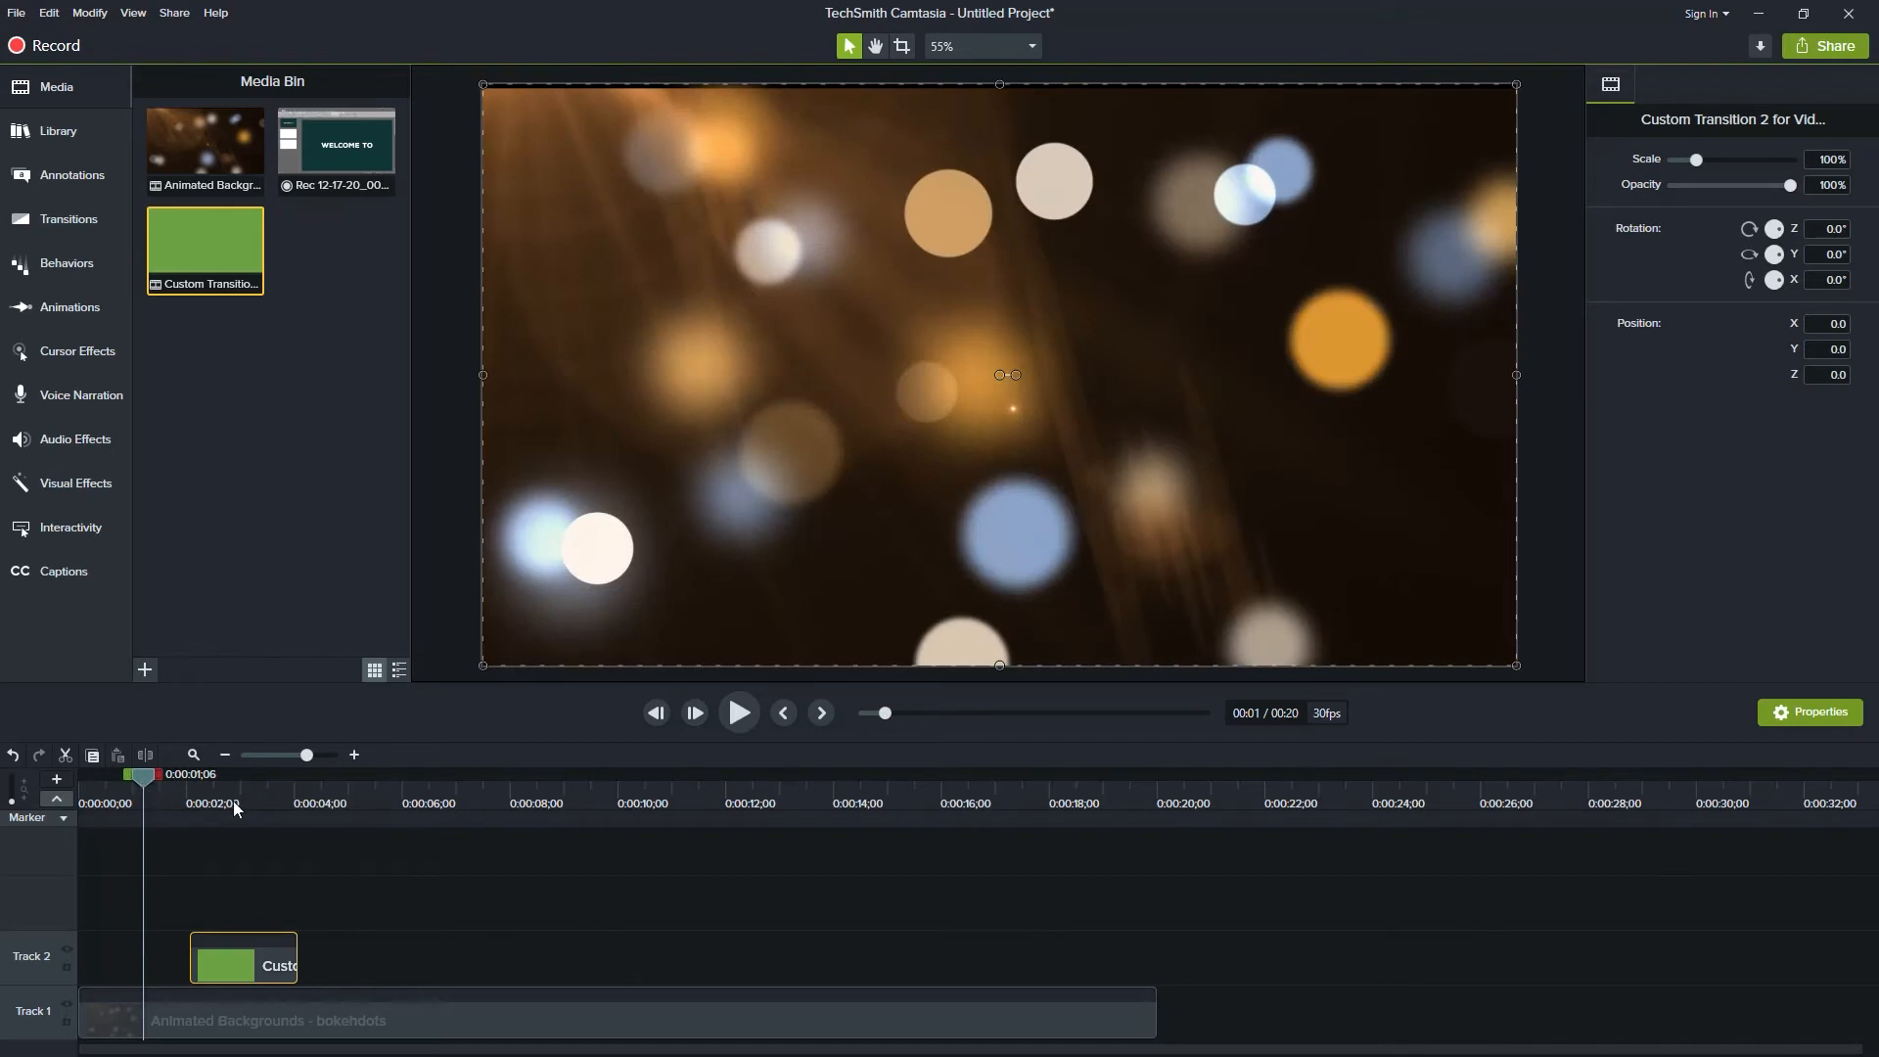
key("space")
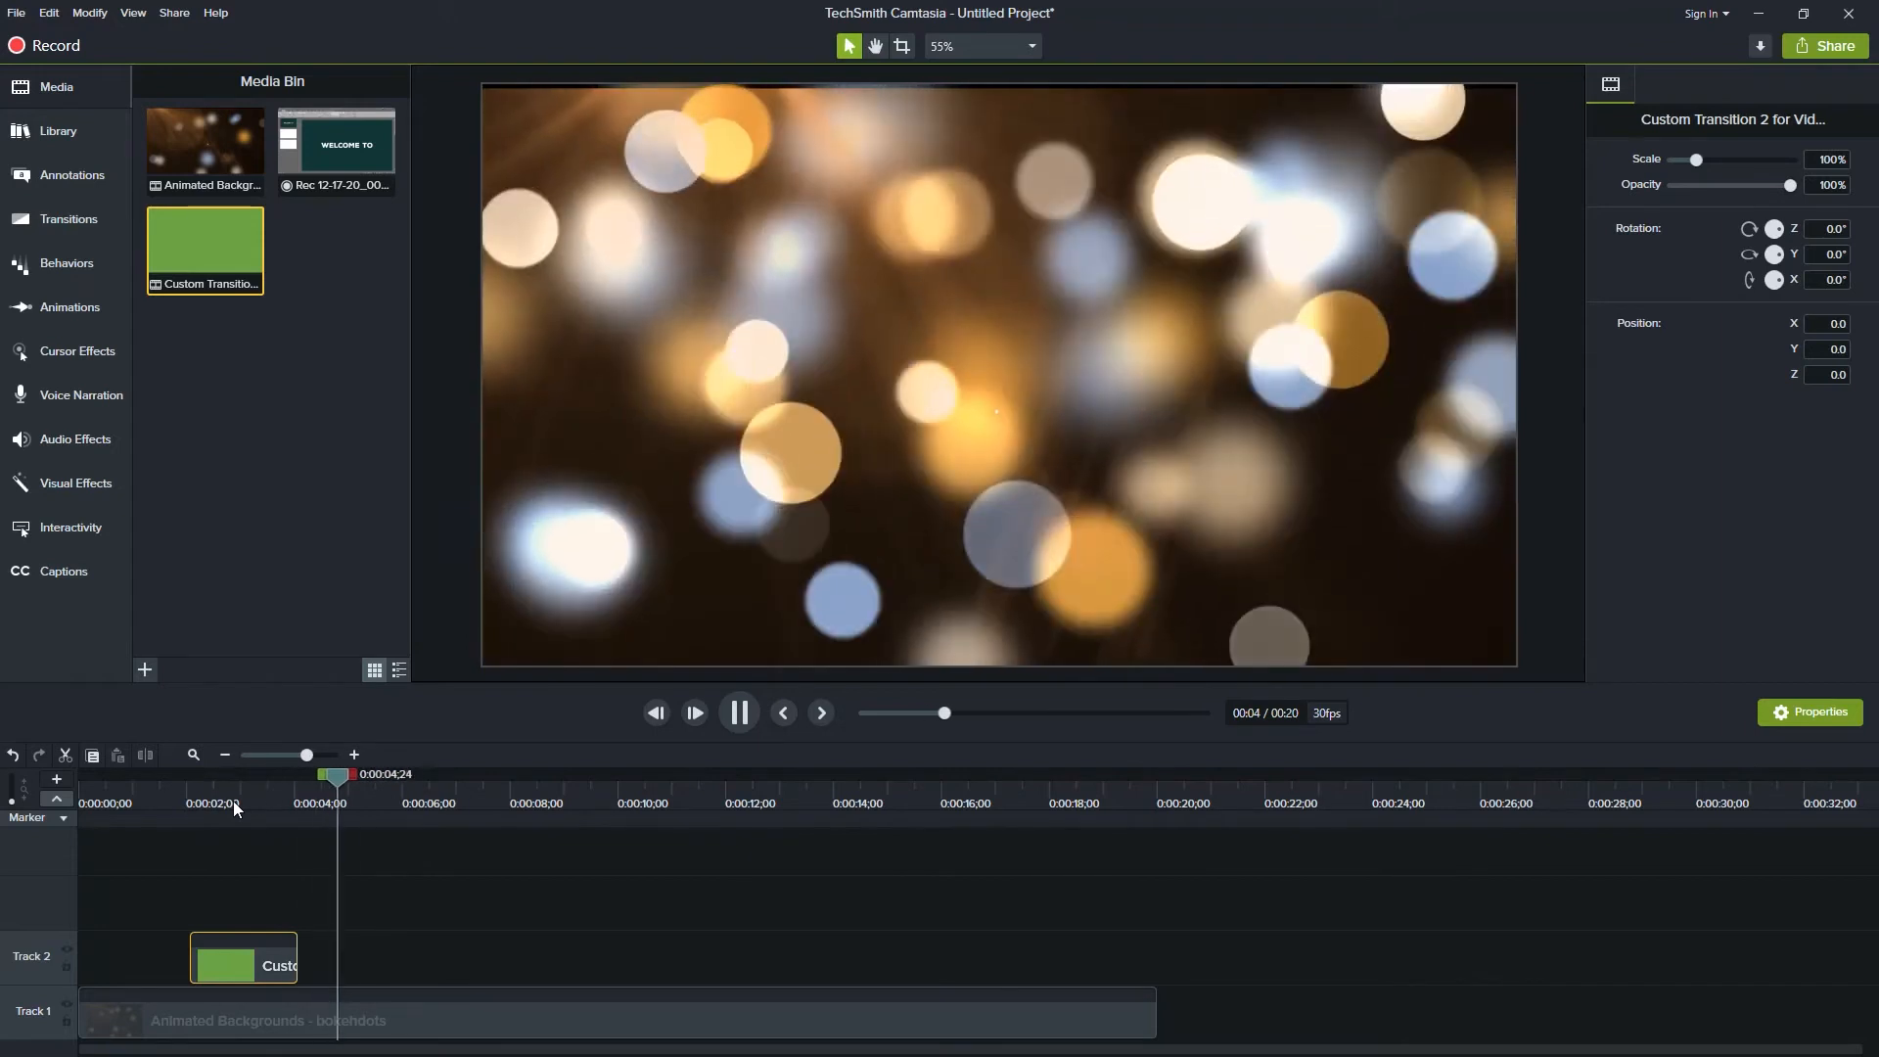
left_click(189, 801)
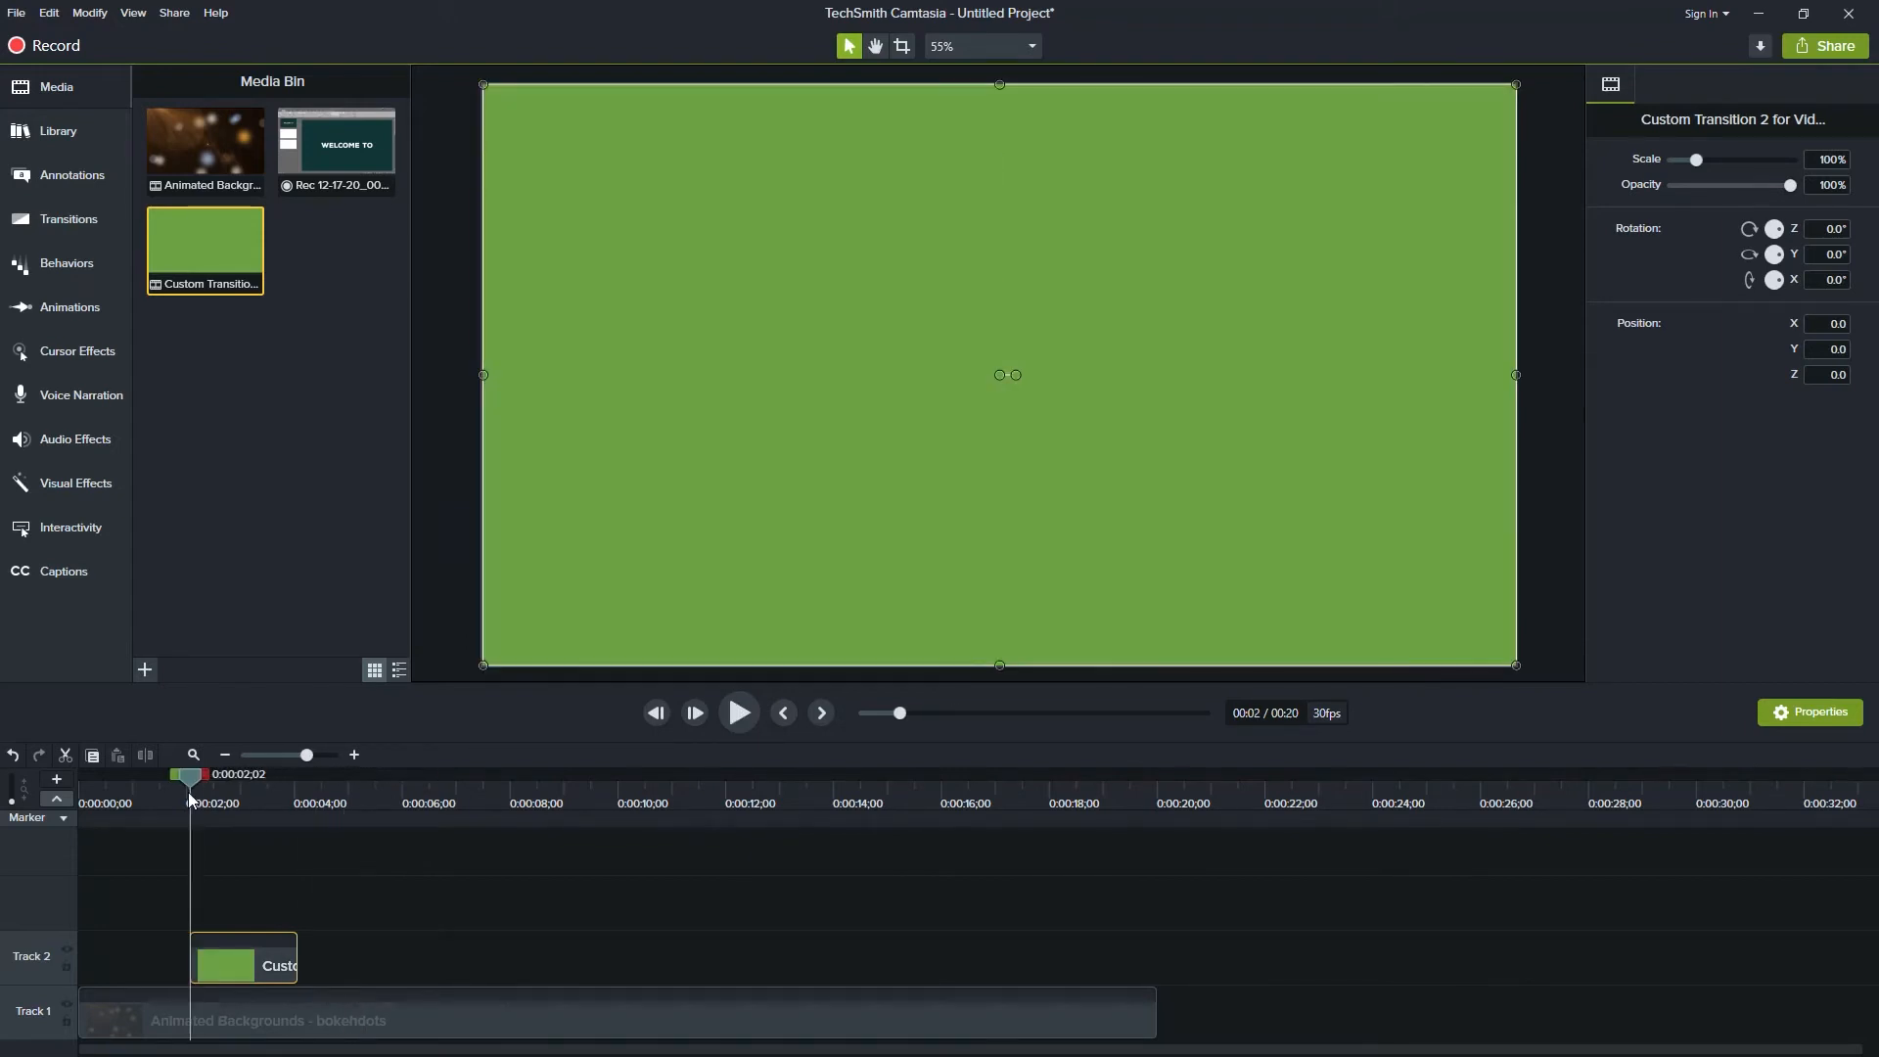
Step: Add the Remove a Color visual effect to the green transition clip on Track 2
left_click(135, 13)
mouse_move(83, 19)
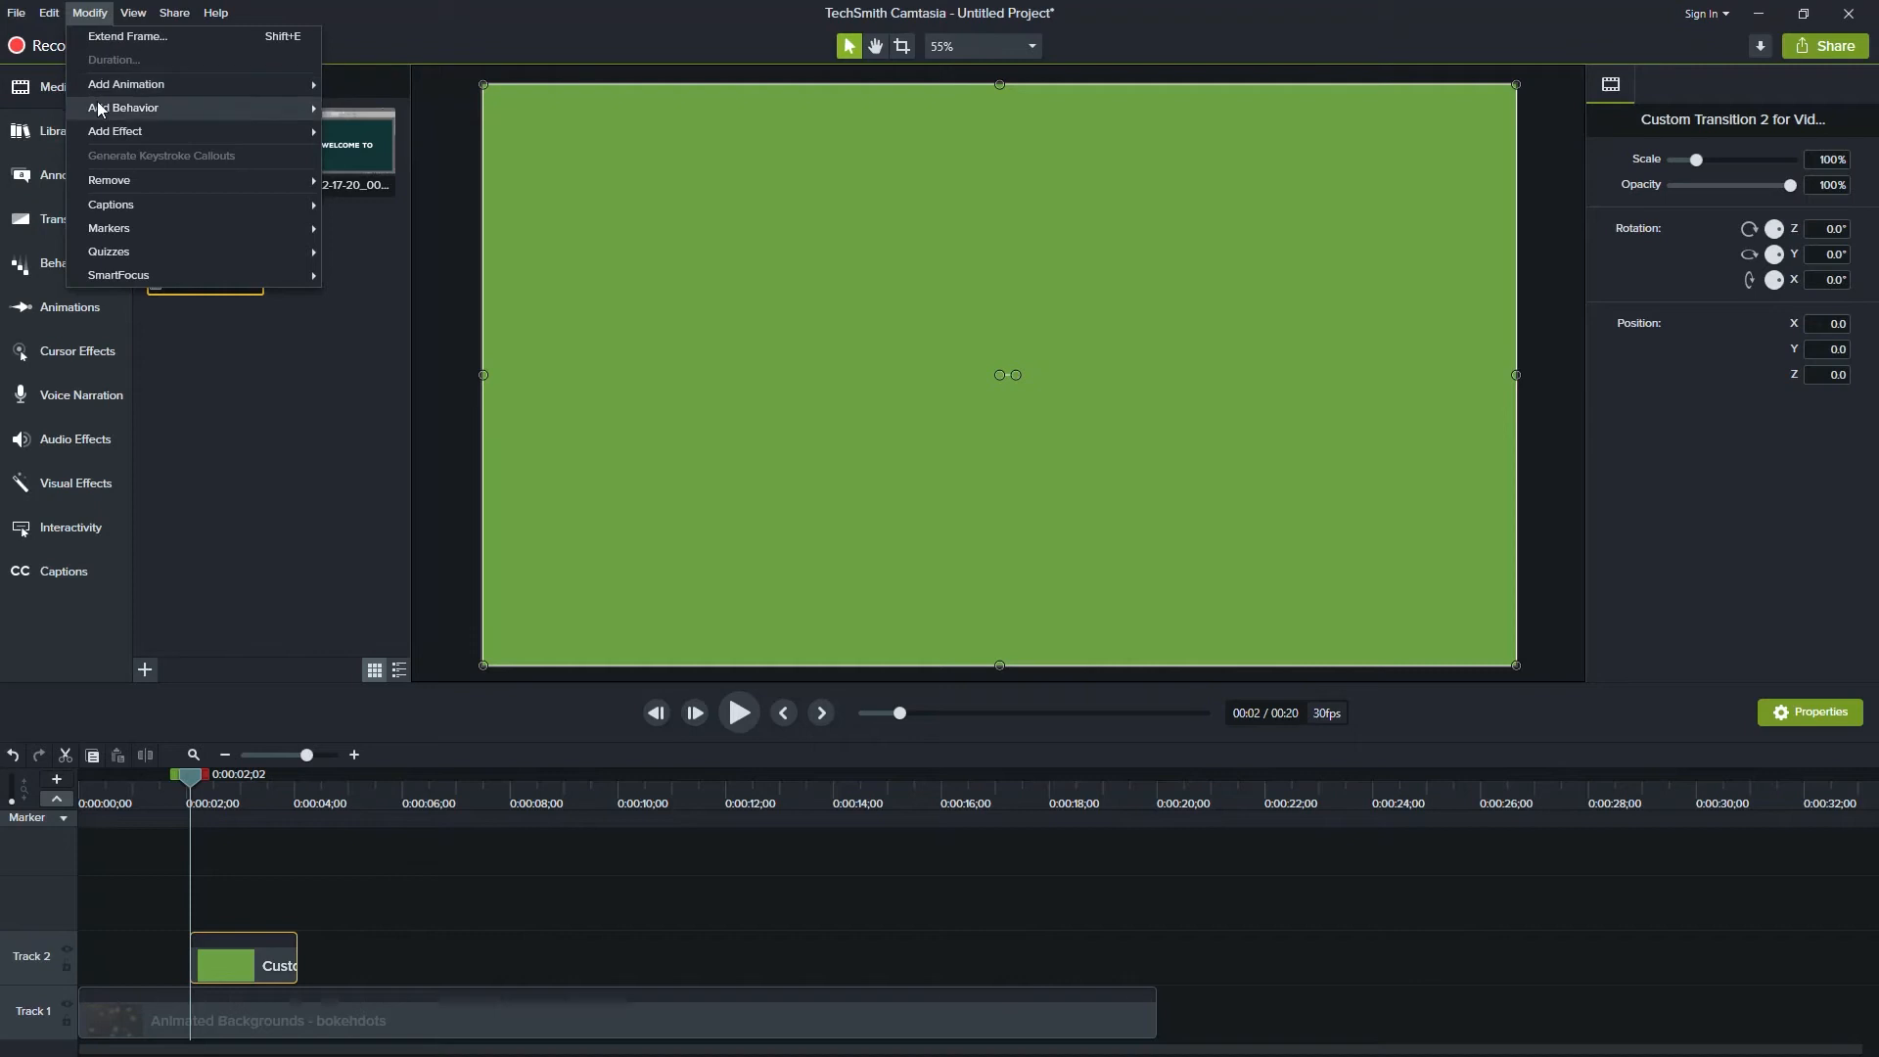
mouse_move(103, 127)
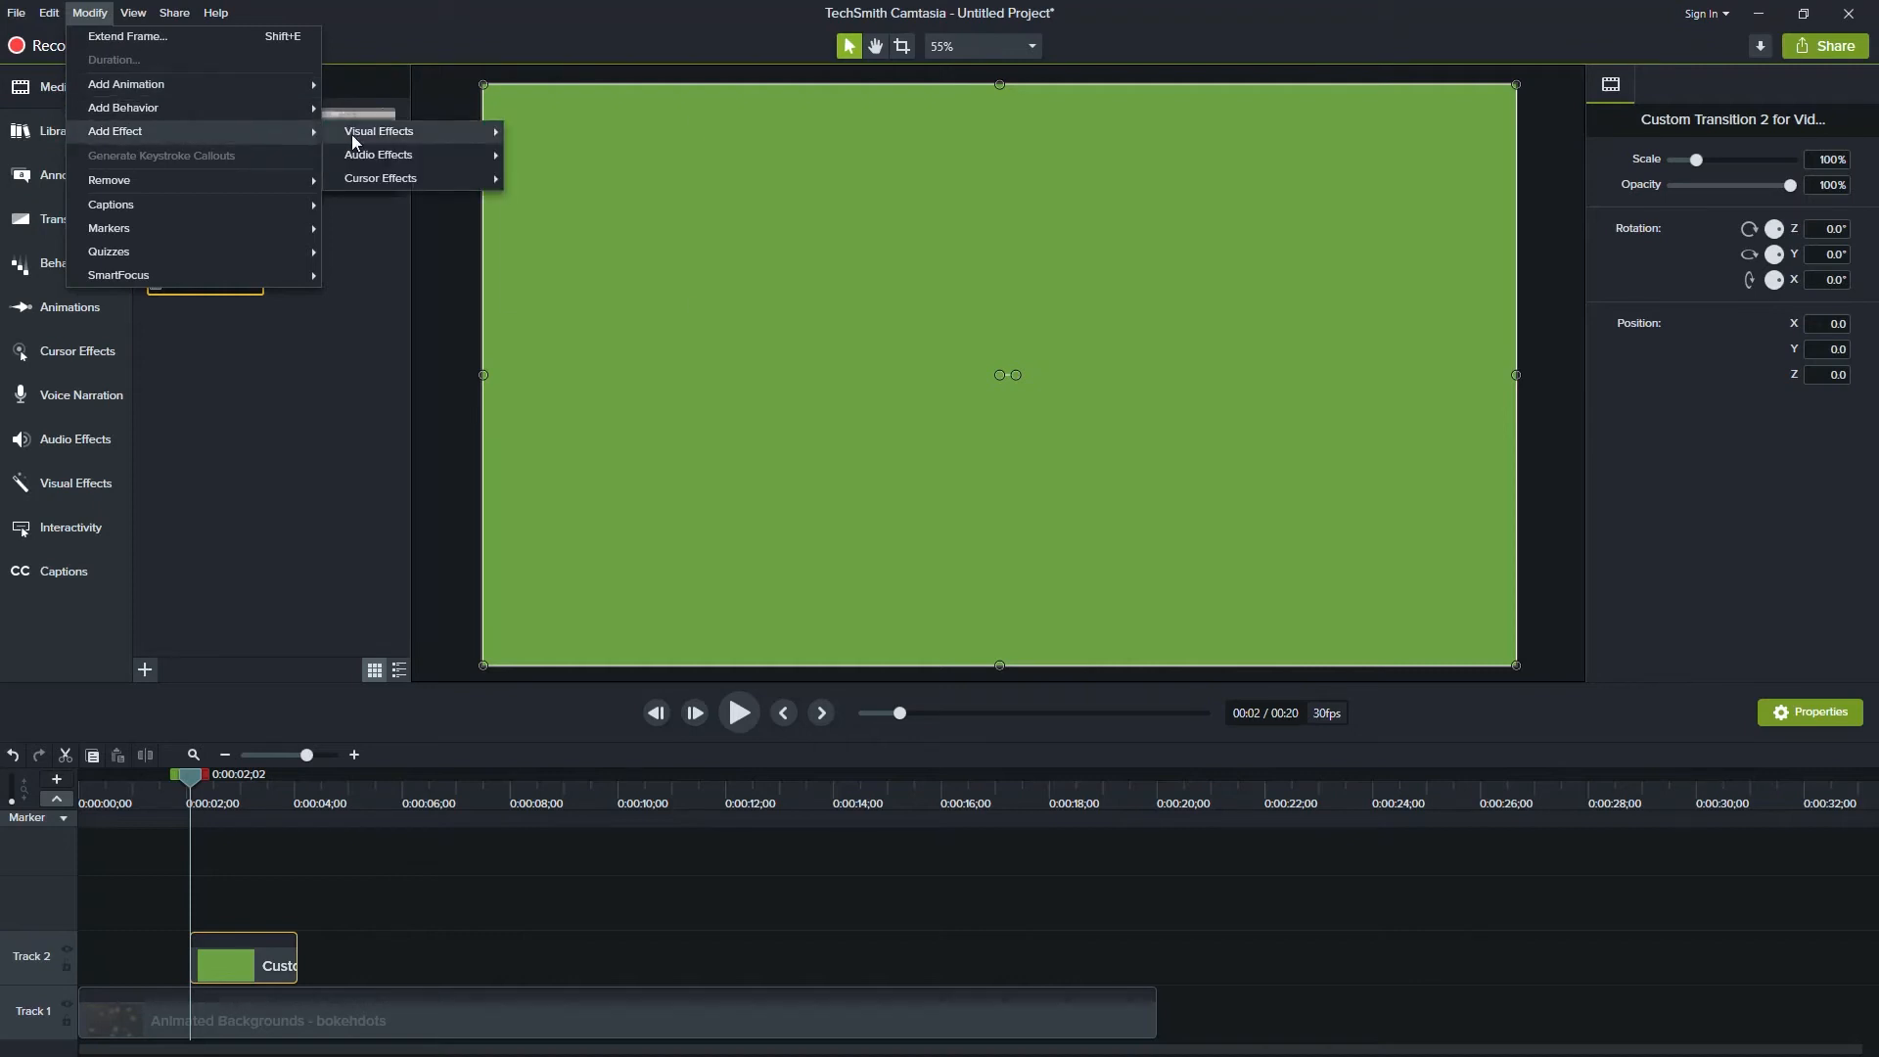
mouse_move(353, 140)
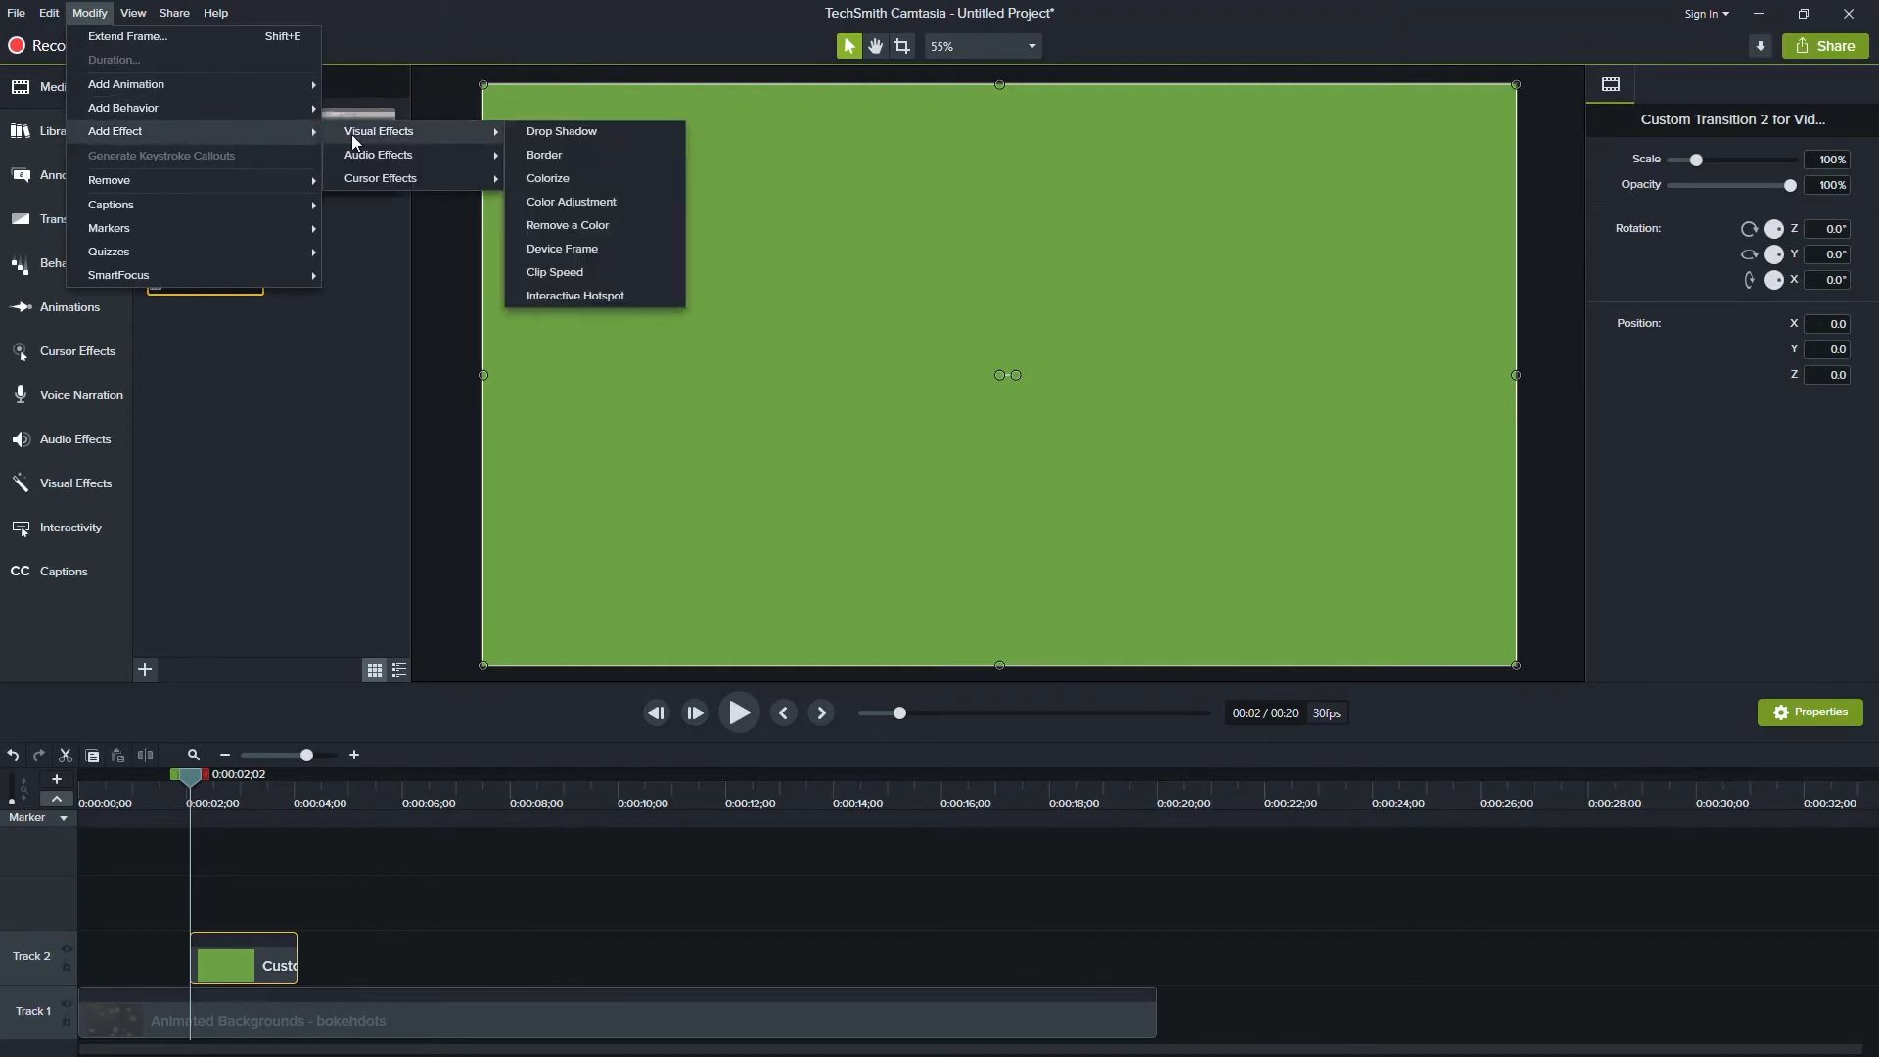
left_click(537, 225)
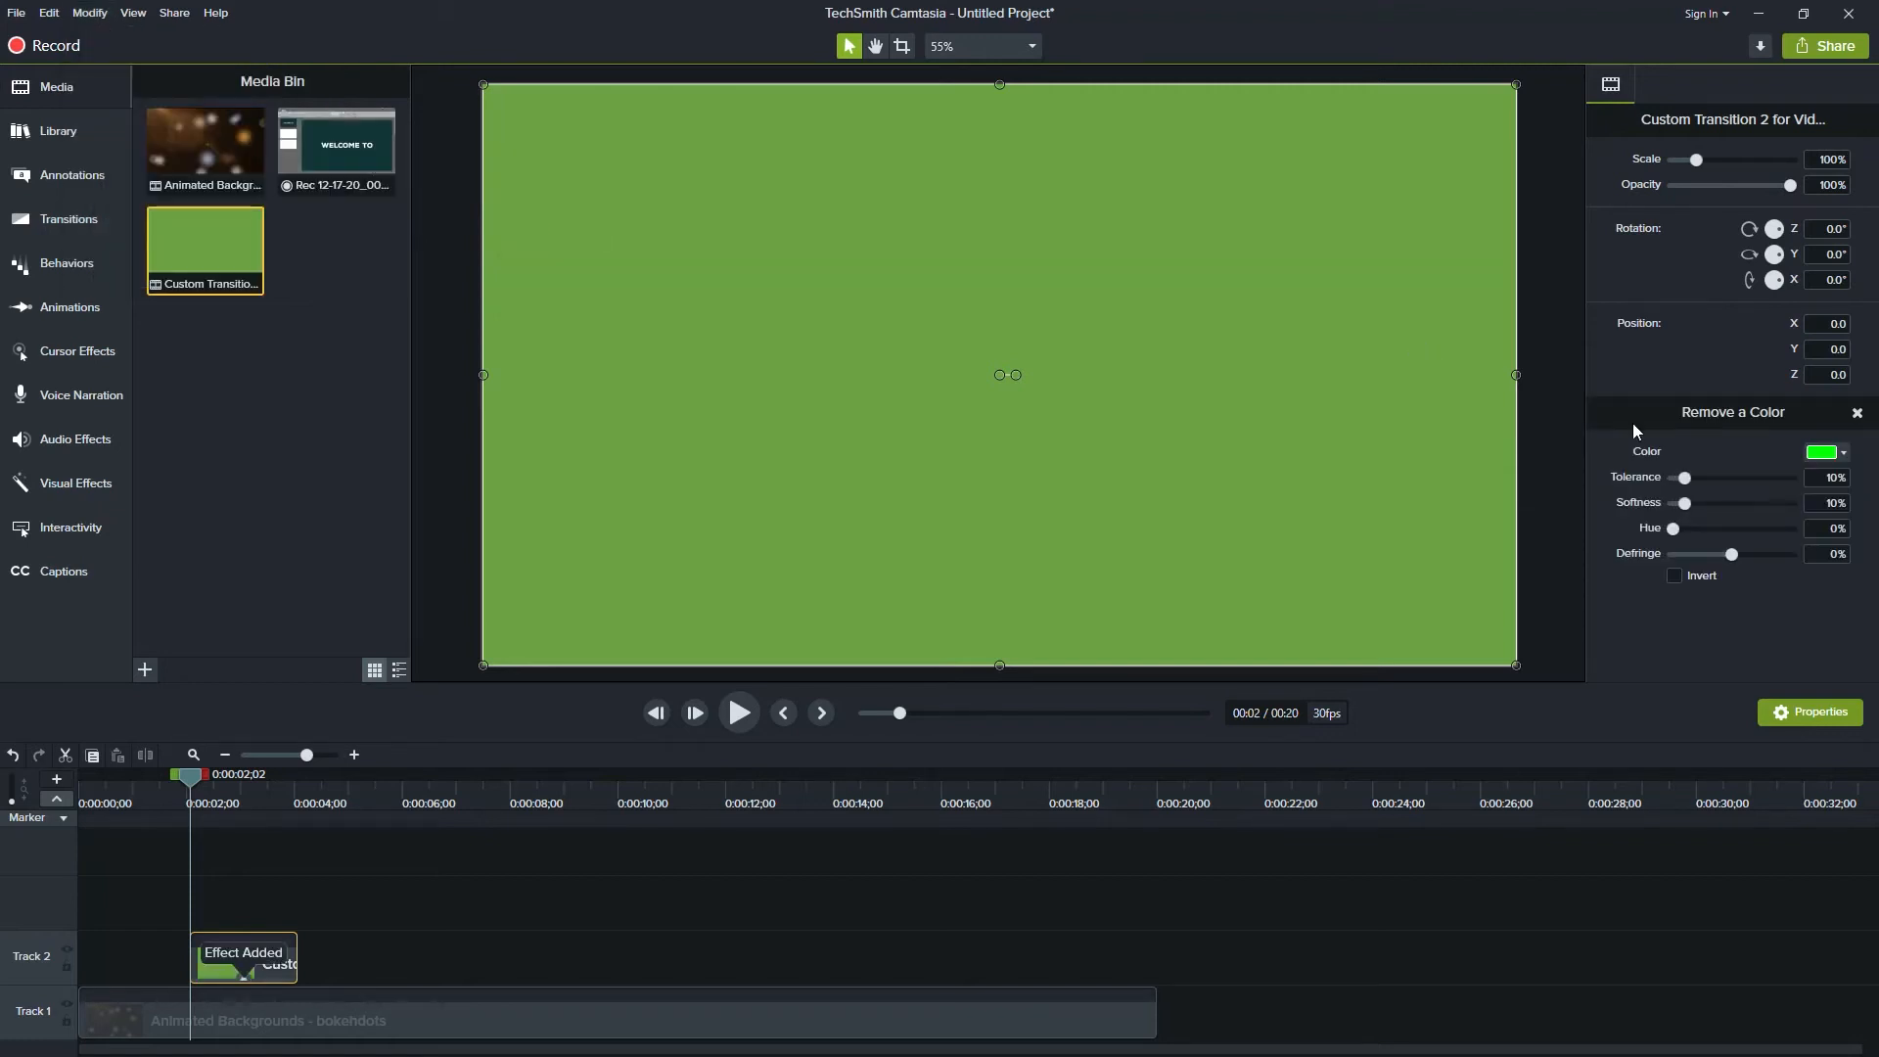
Step: Set the Remove a Color effect's color to the green sampled from the transition clip on the canvas
left_click(1840, 453)
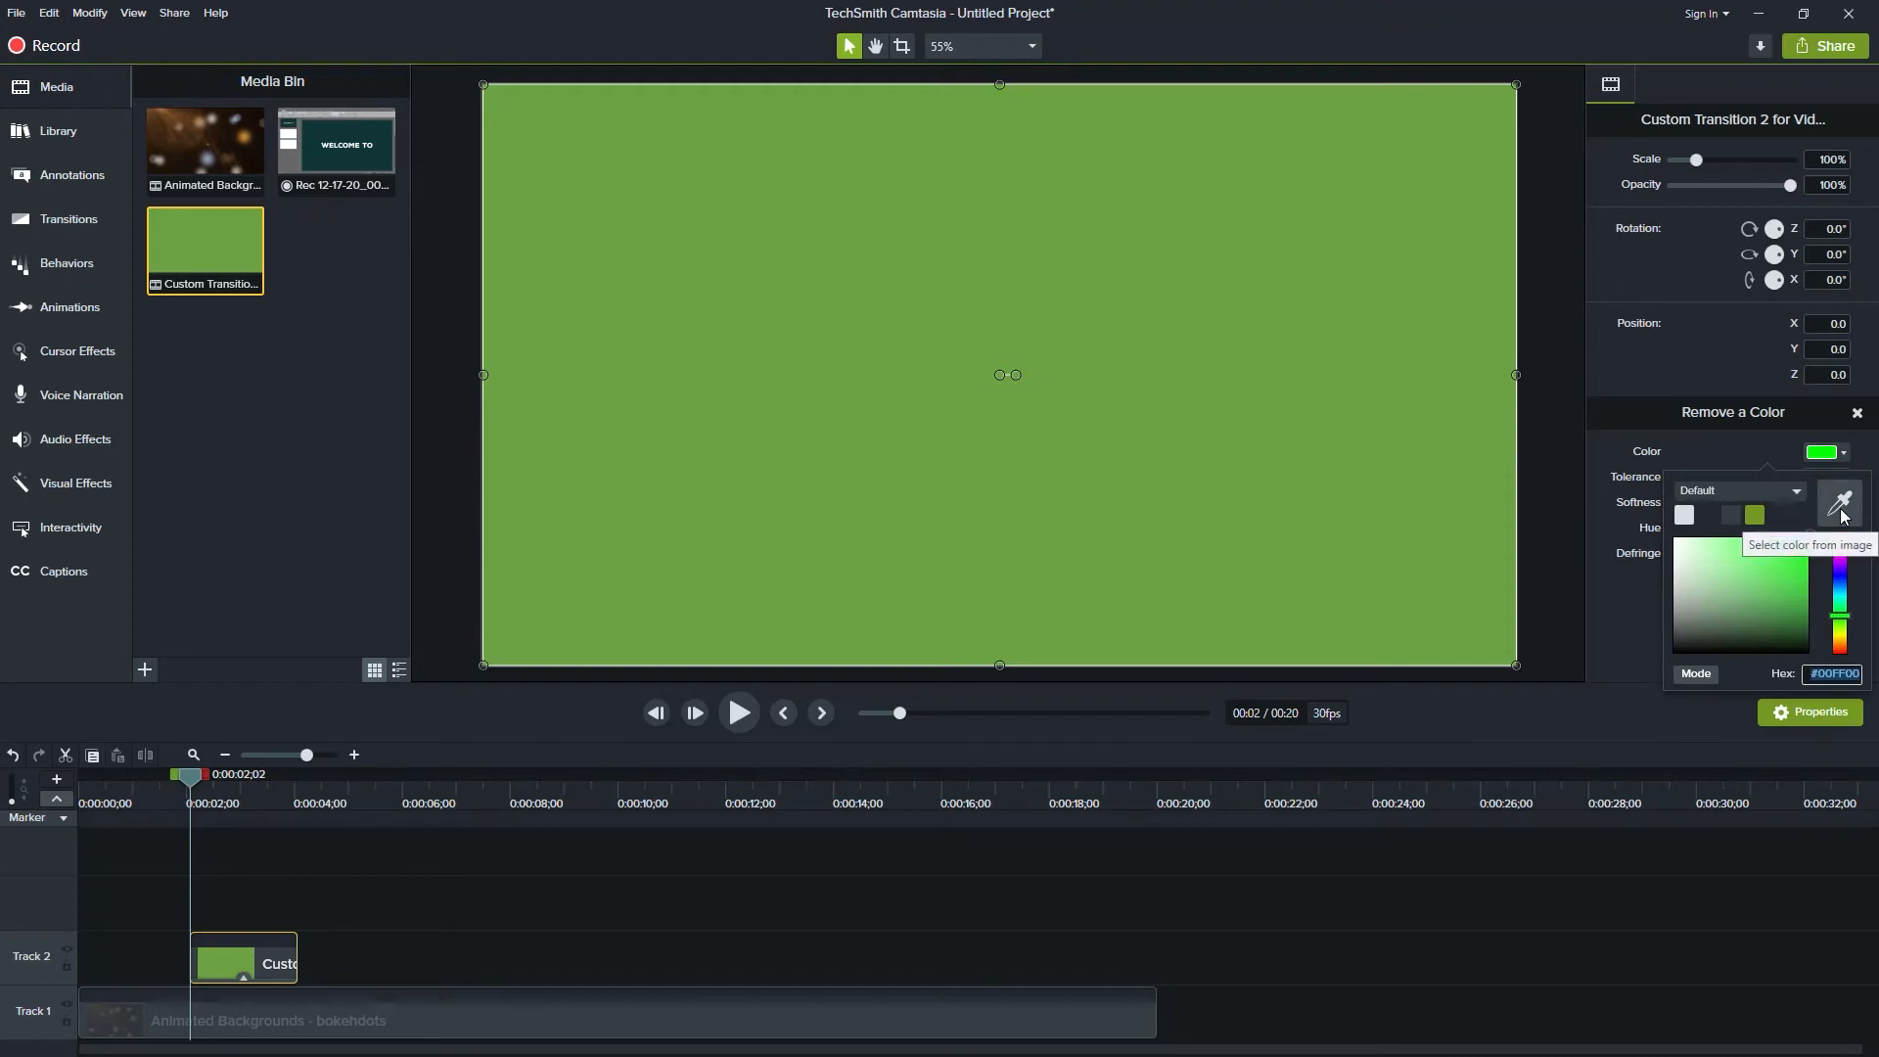
left_click(1845, 458)
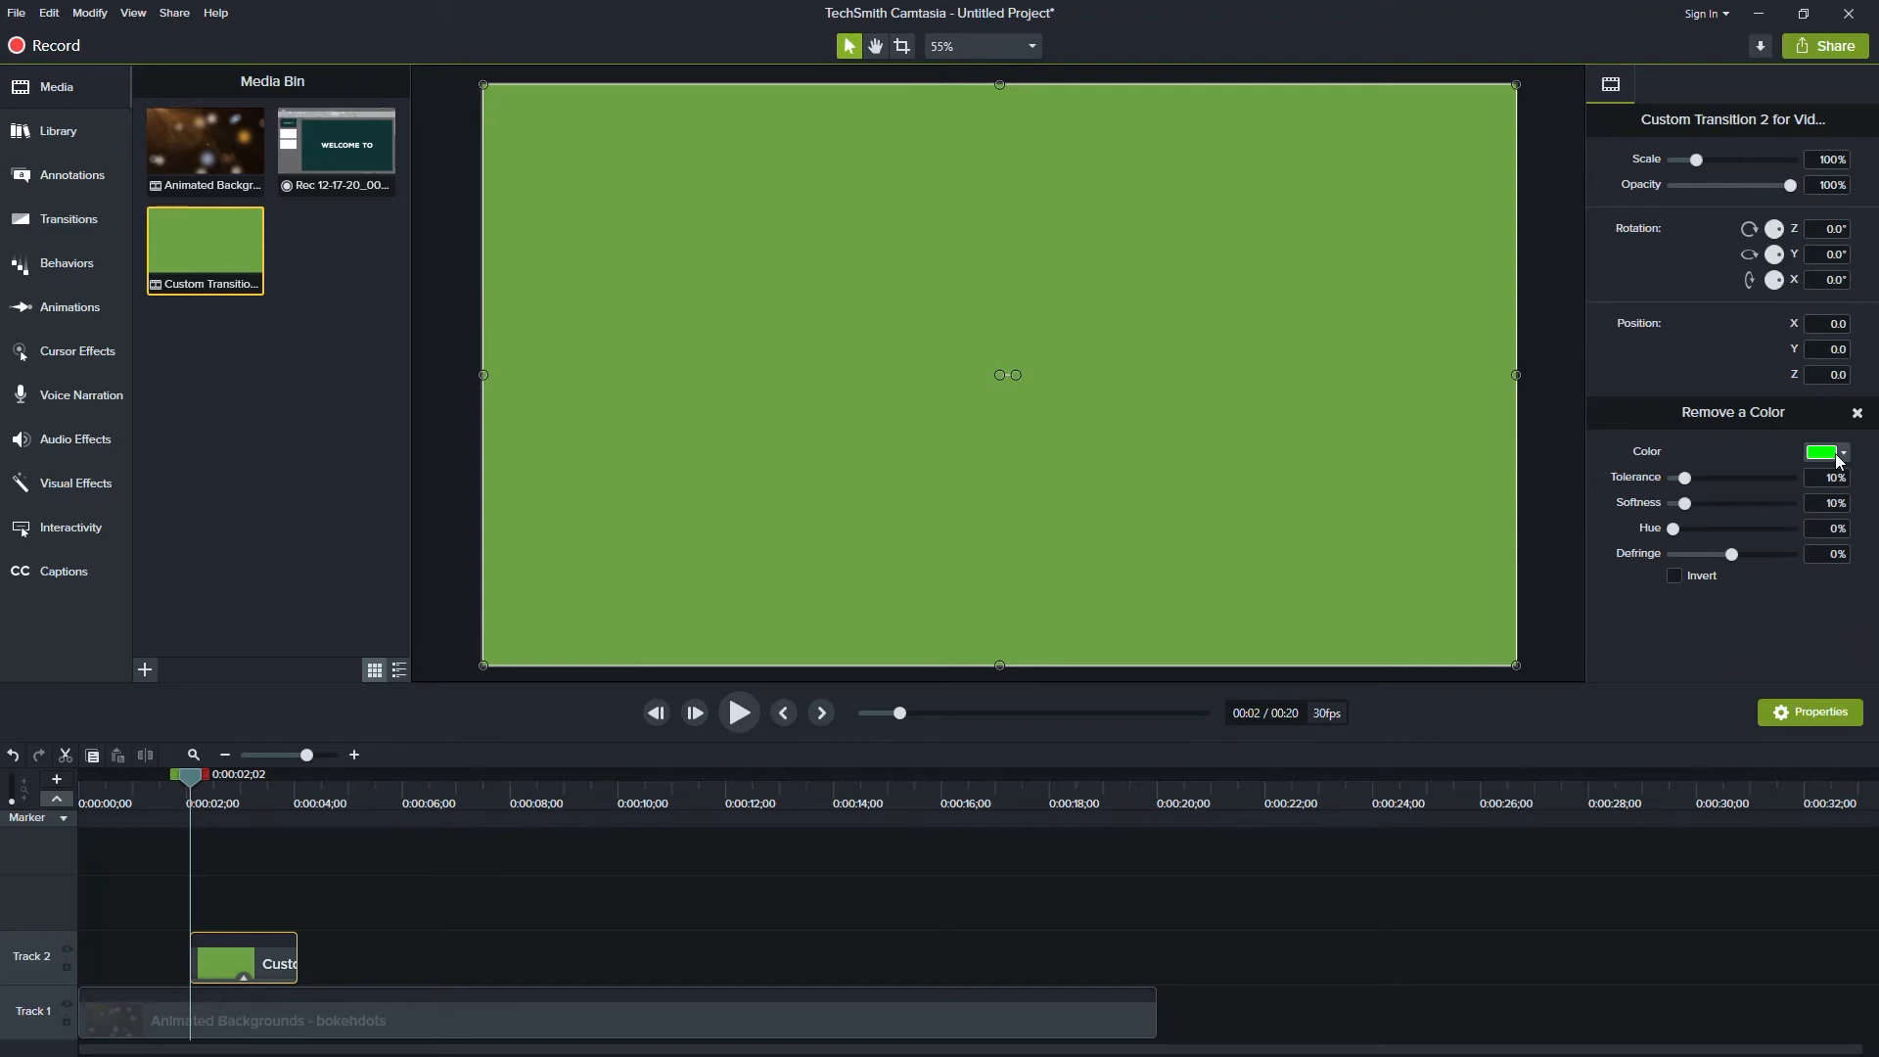
left_click(1845, 458)
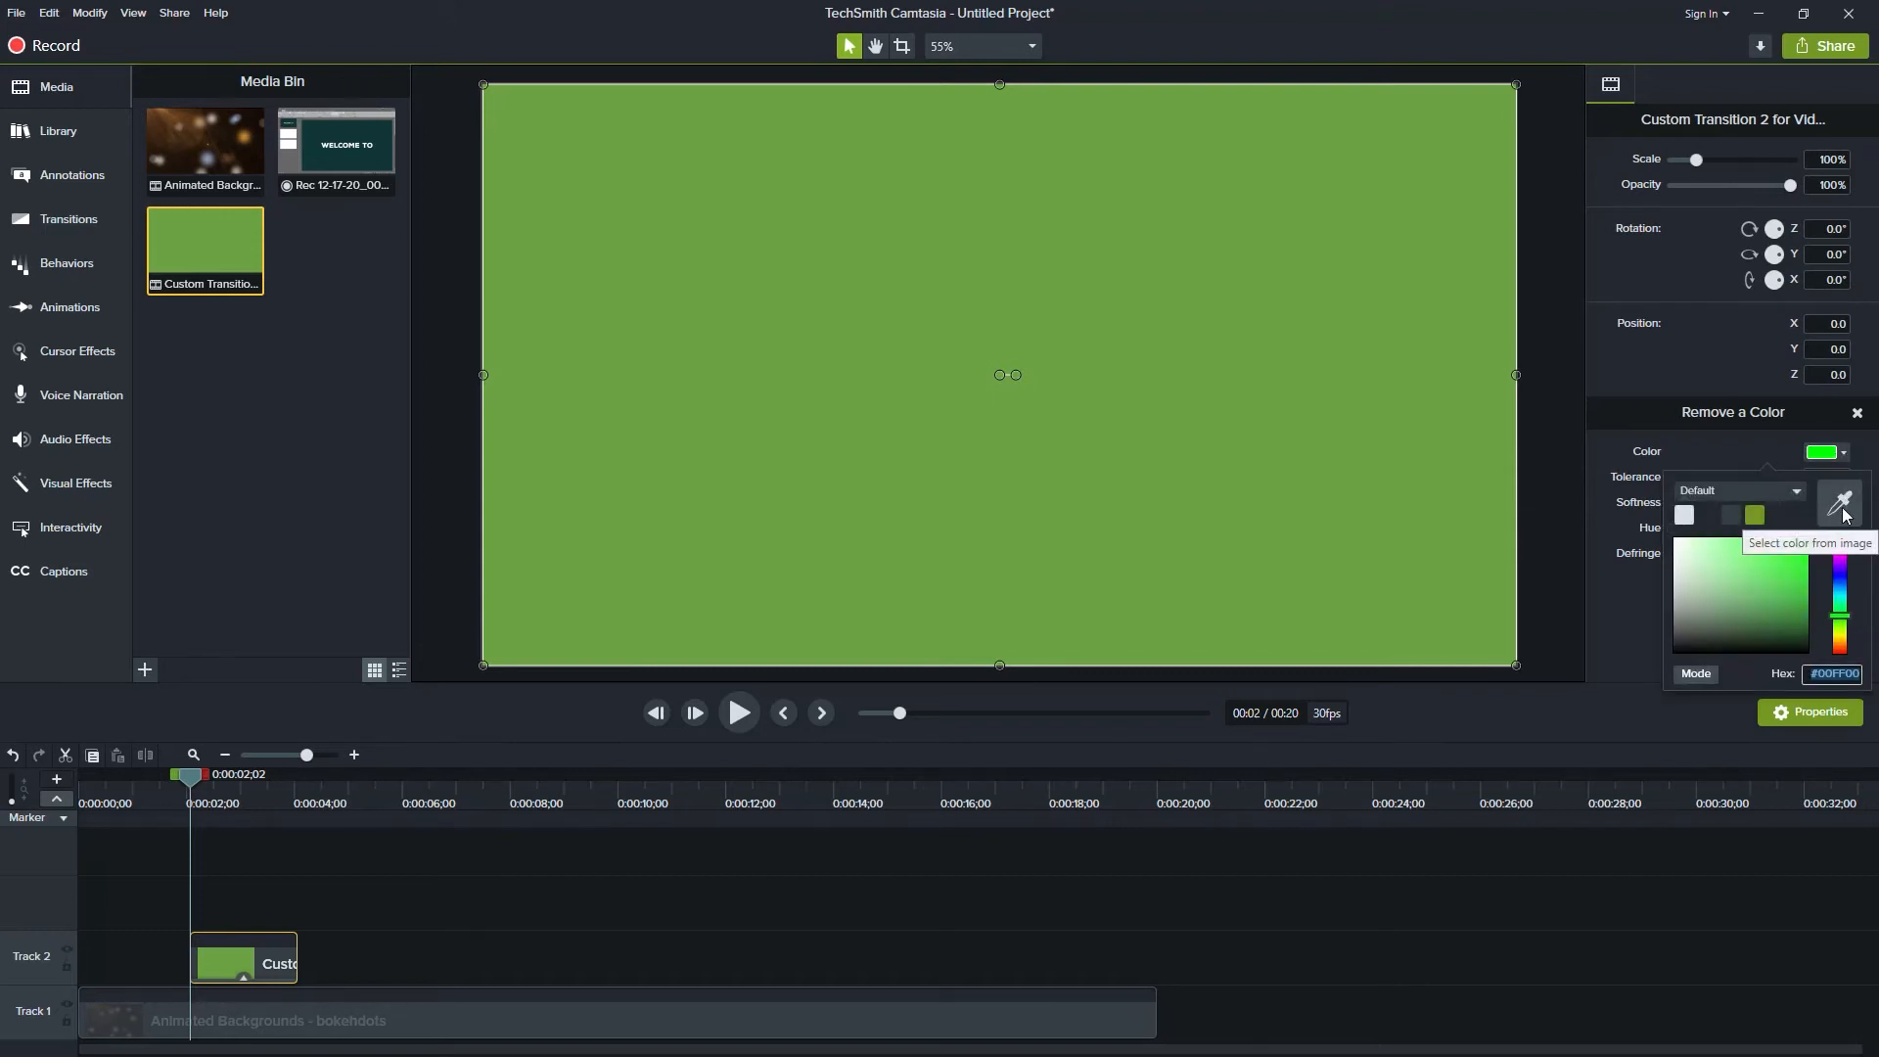
left_click(1844, 511)
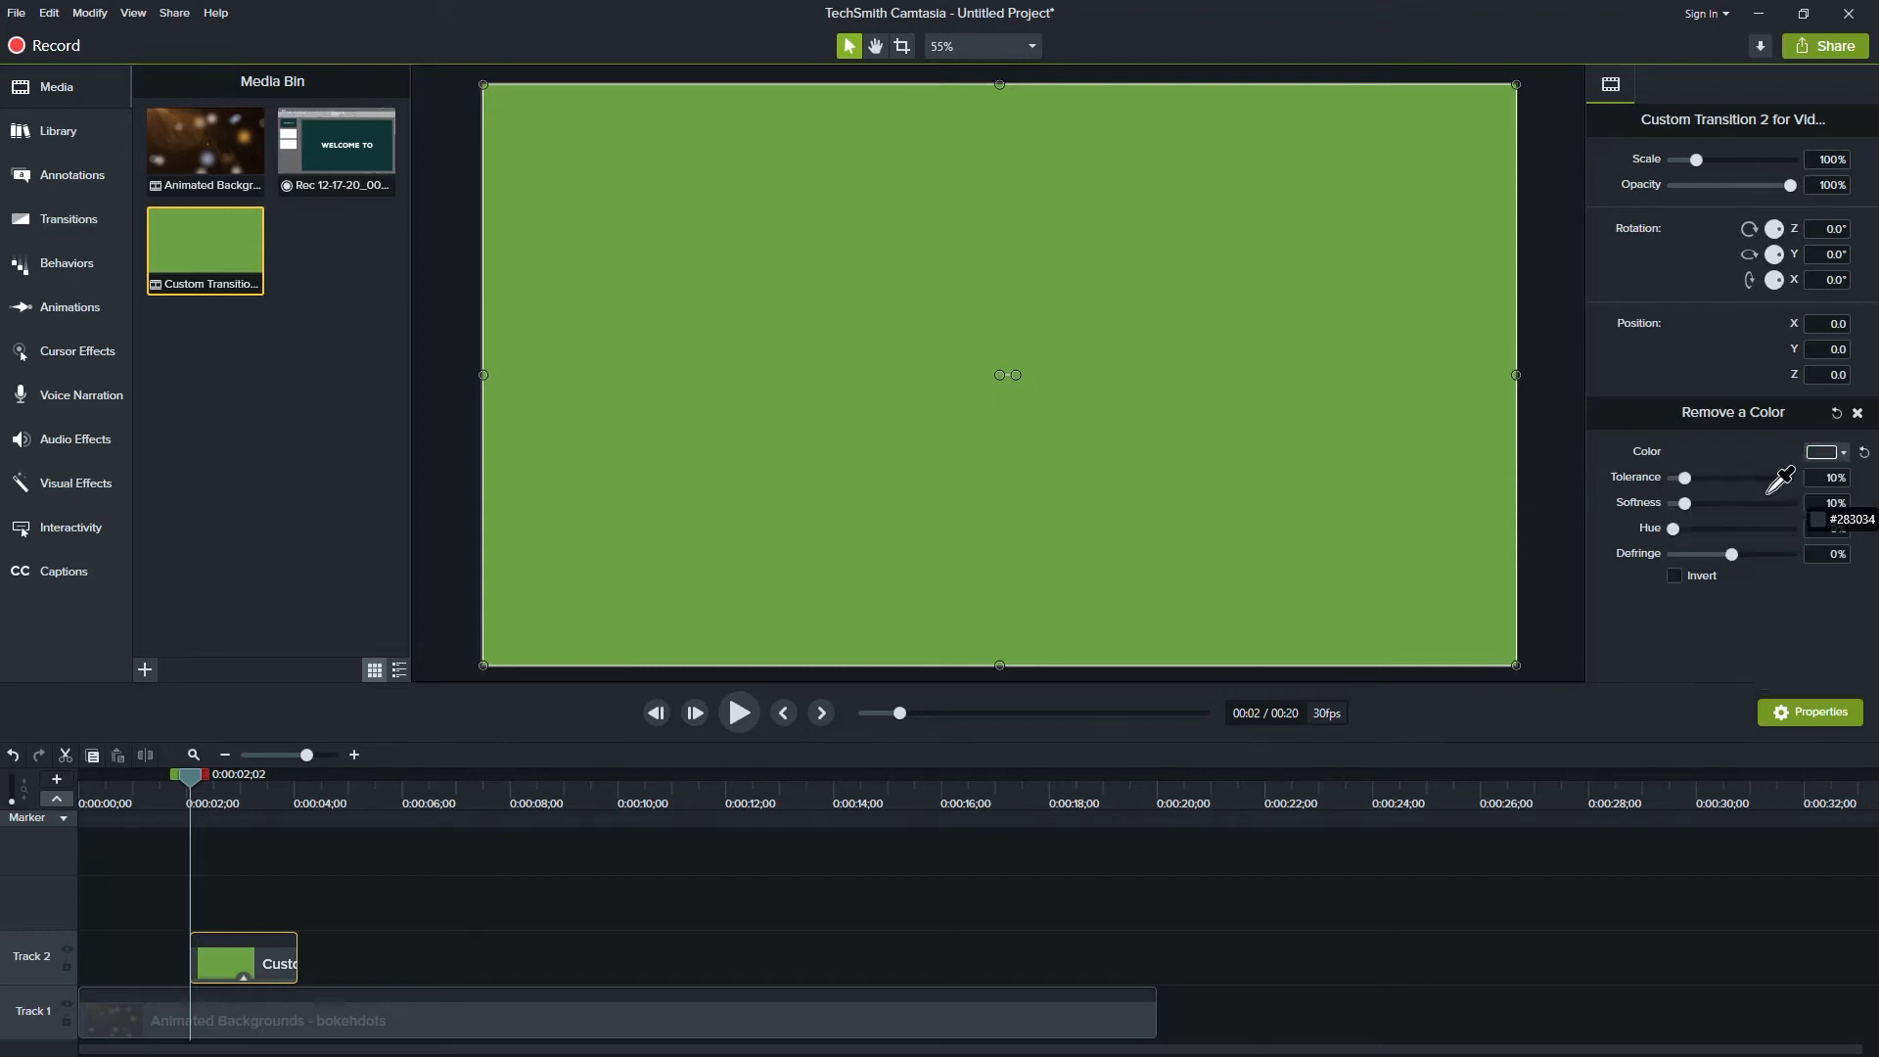
left_click(1413, 404)
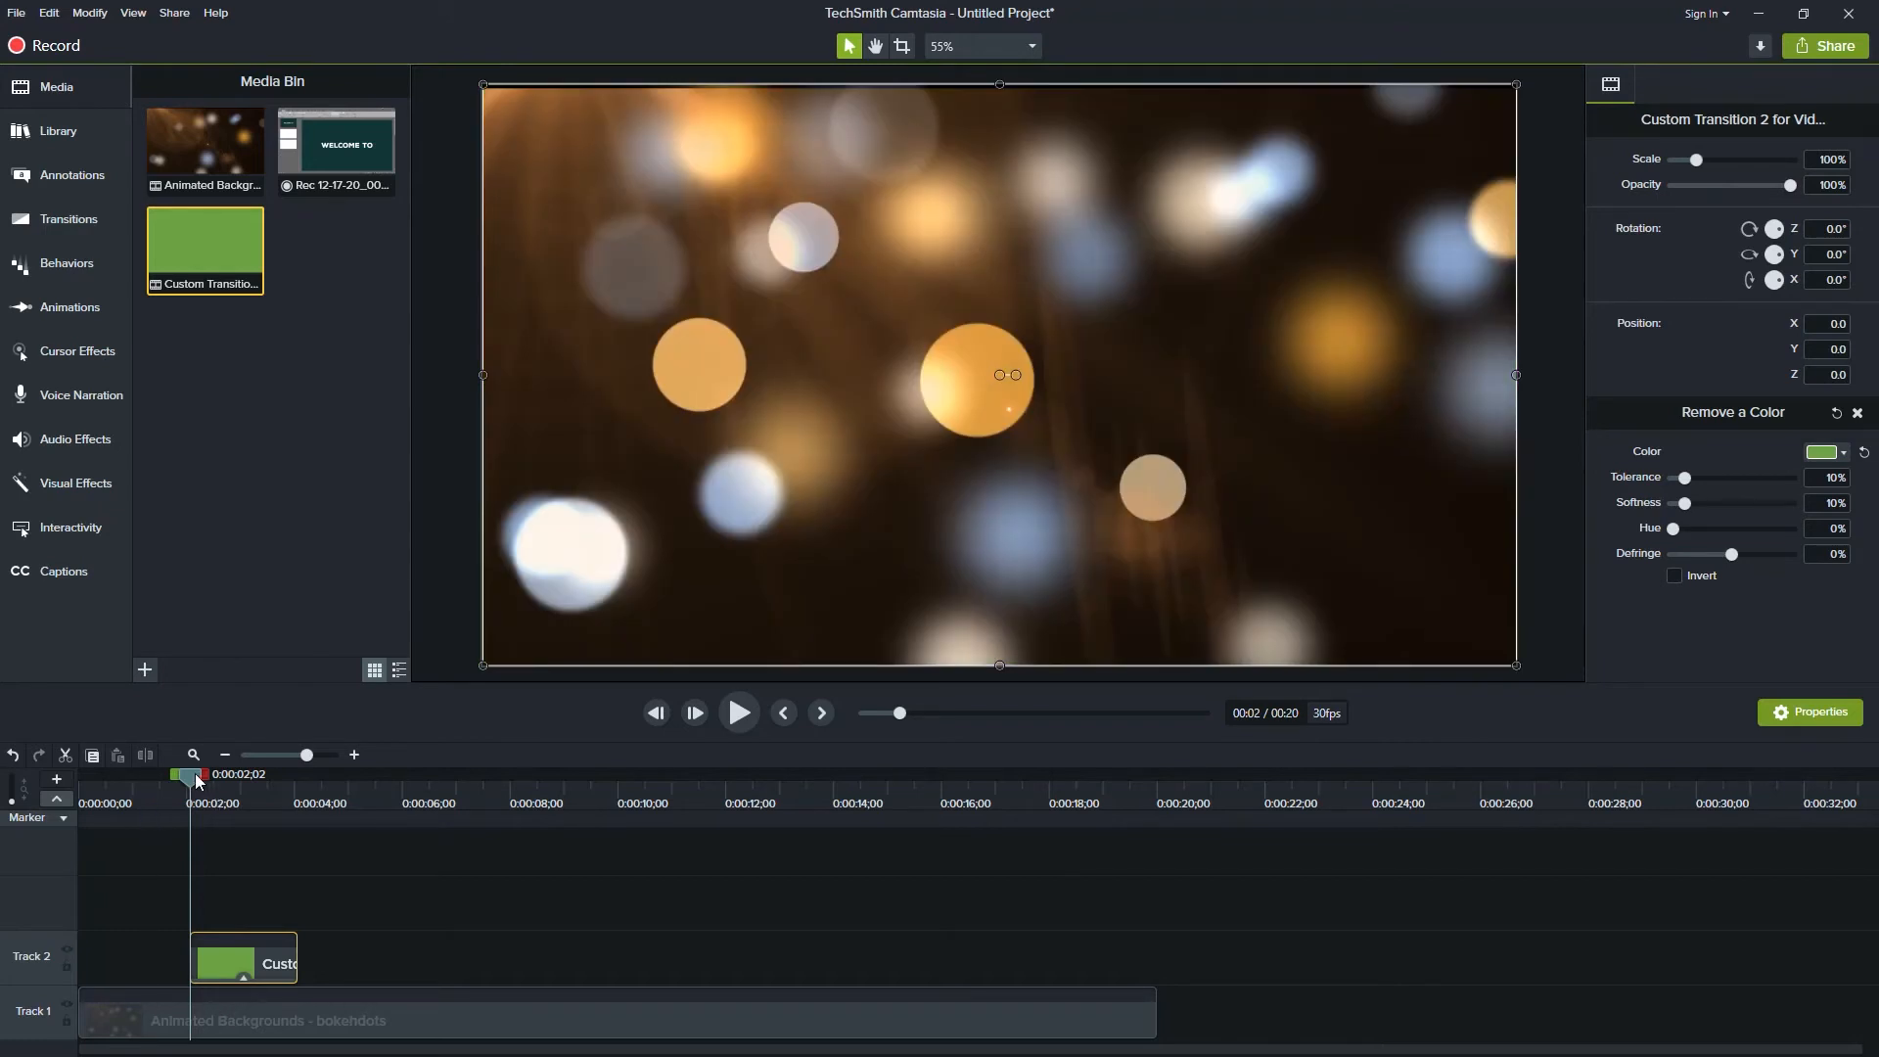
Step: Play the keyed green transition over the background twice from just before the clip, and leave the playhead at 0:00:05;03
left_click_drag(197, 778, 189, 783)
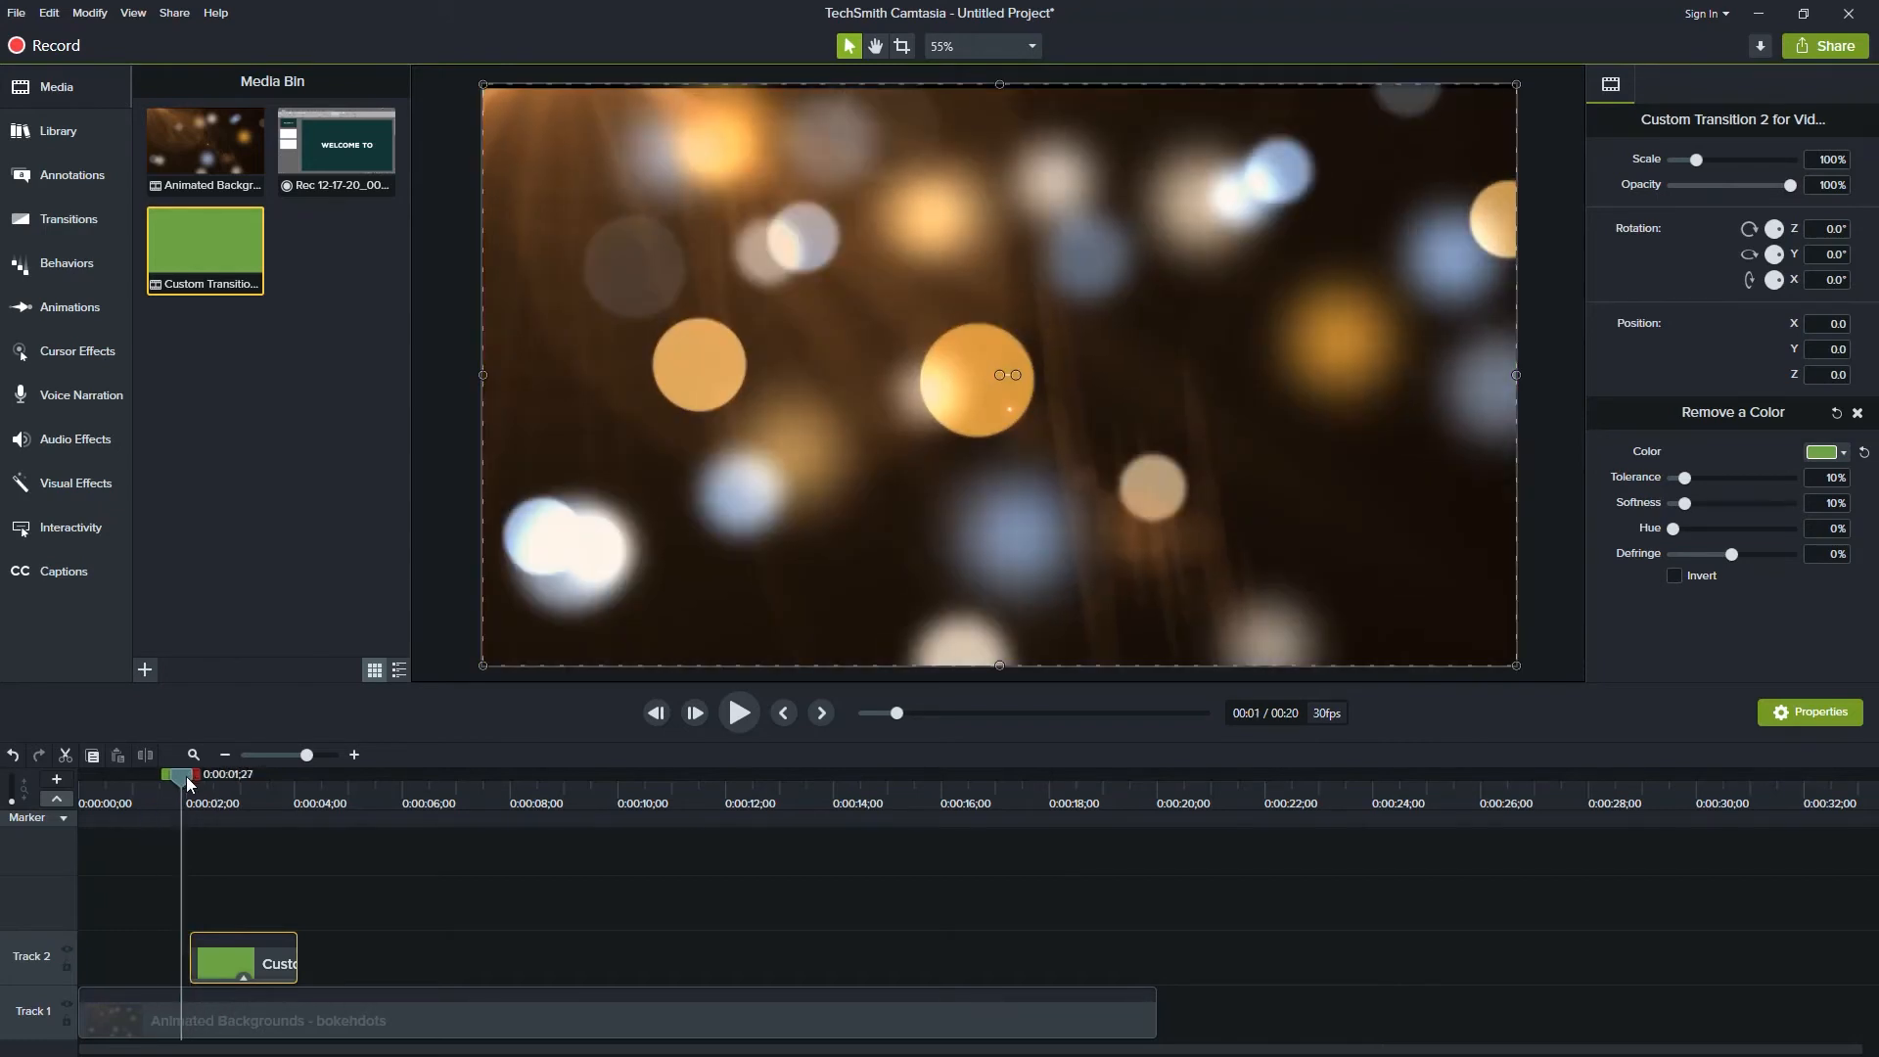
key("space")
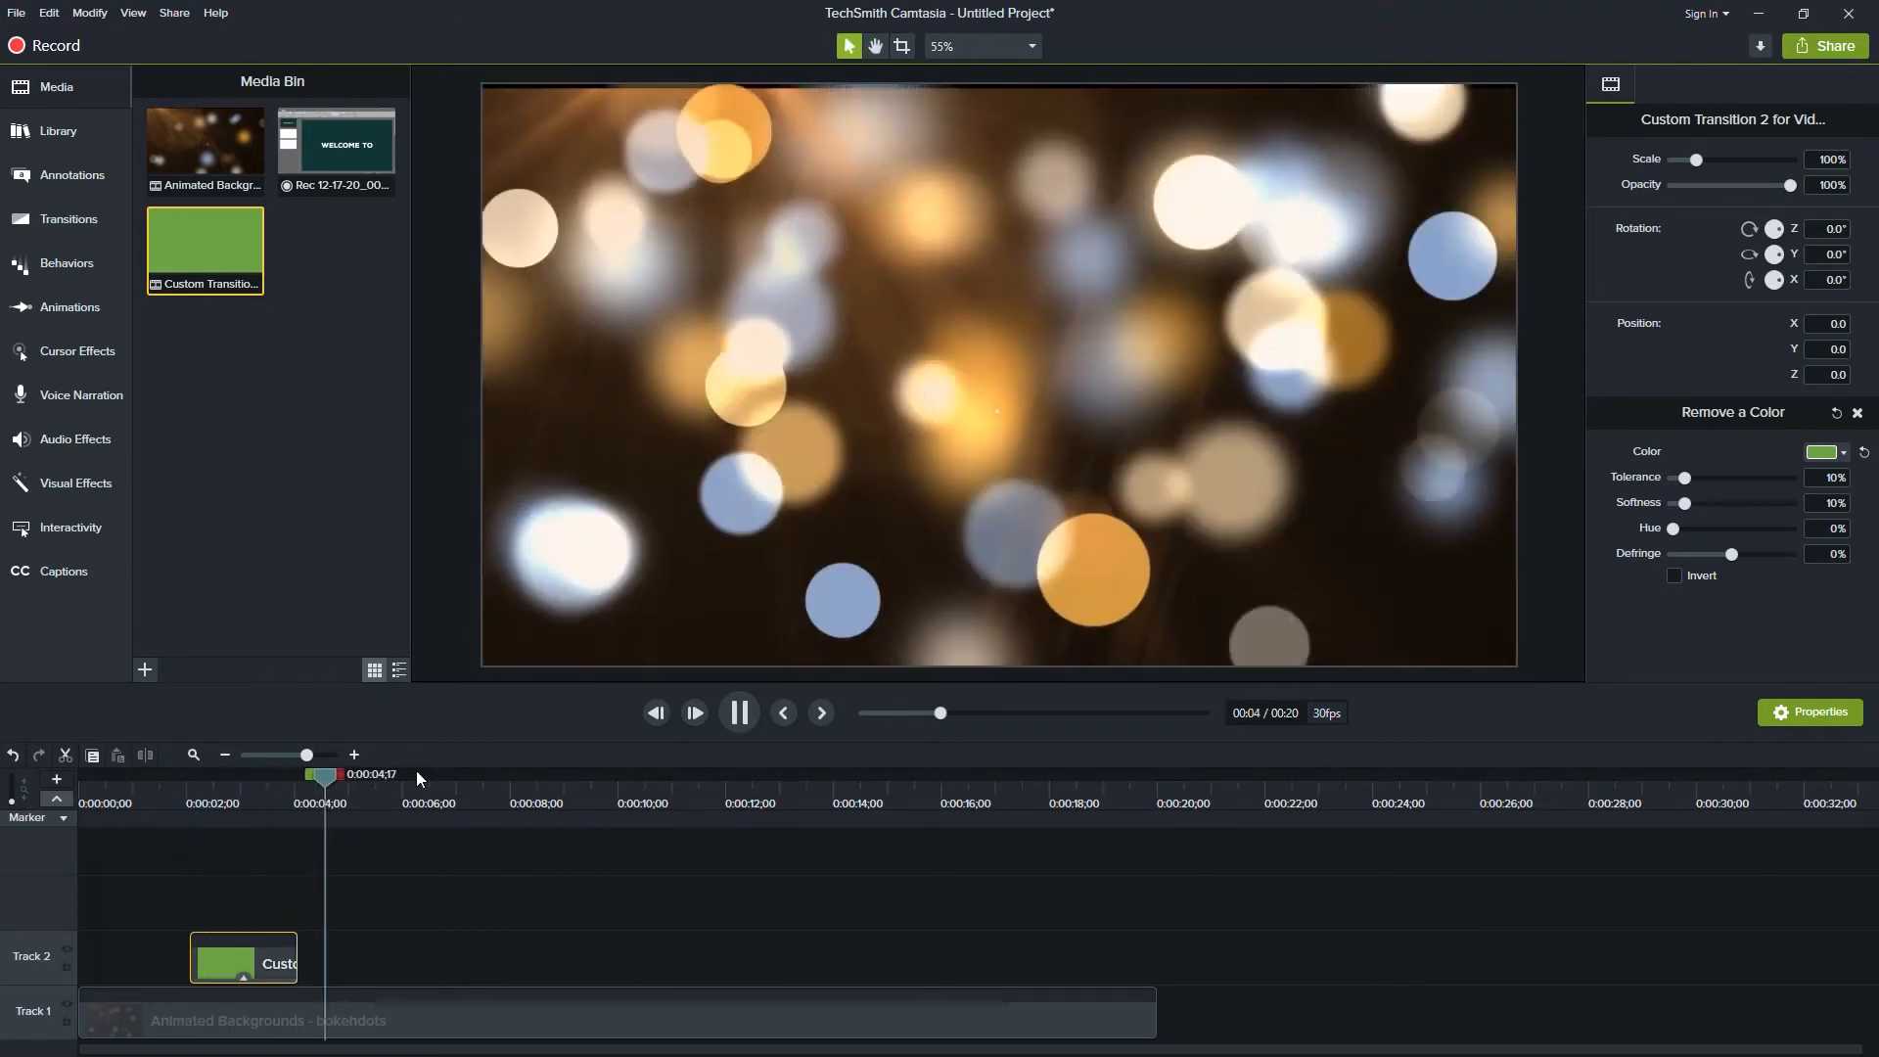
left_click(346, 778)
left_click_drag(345, 780, 161, 815)
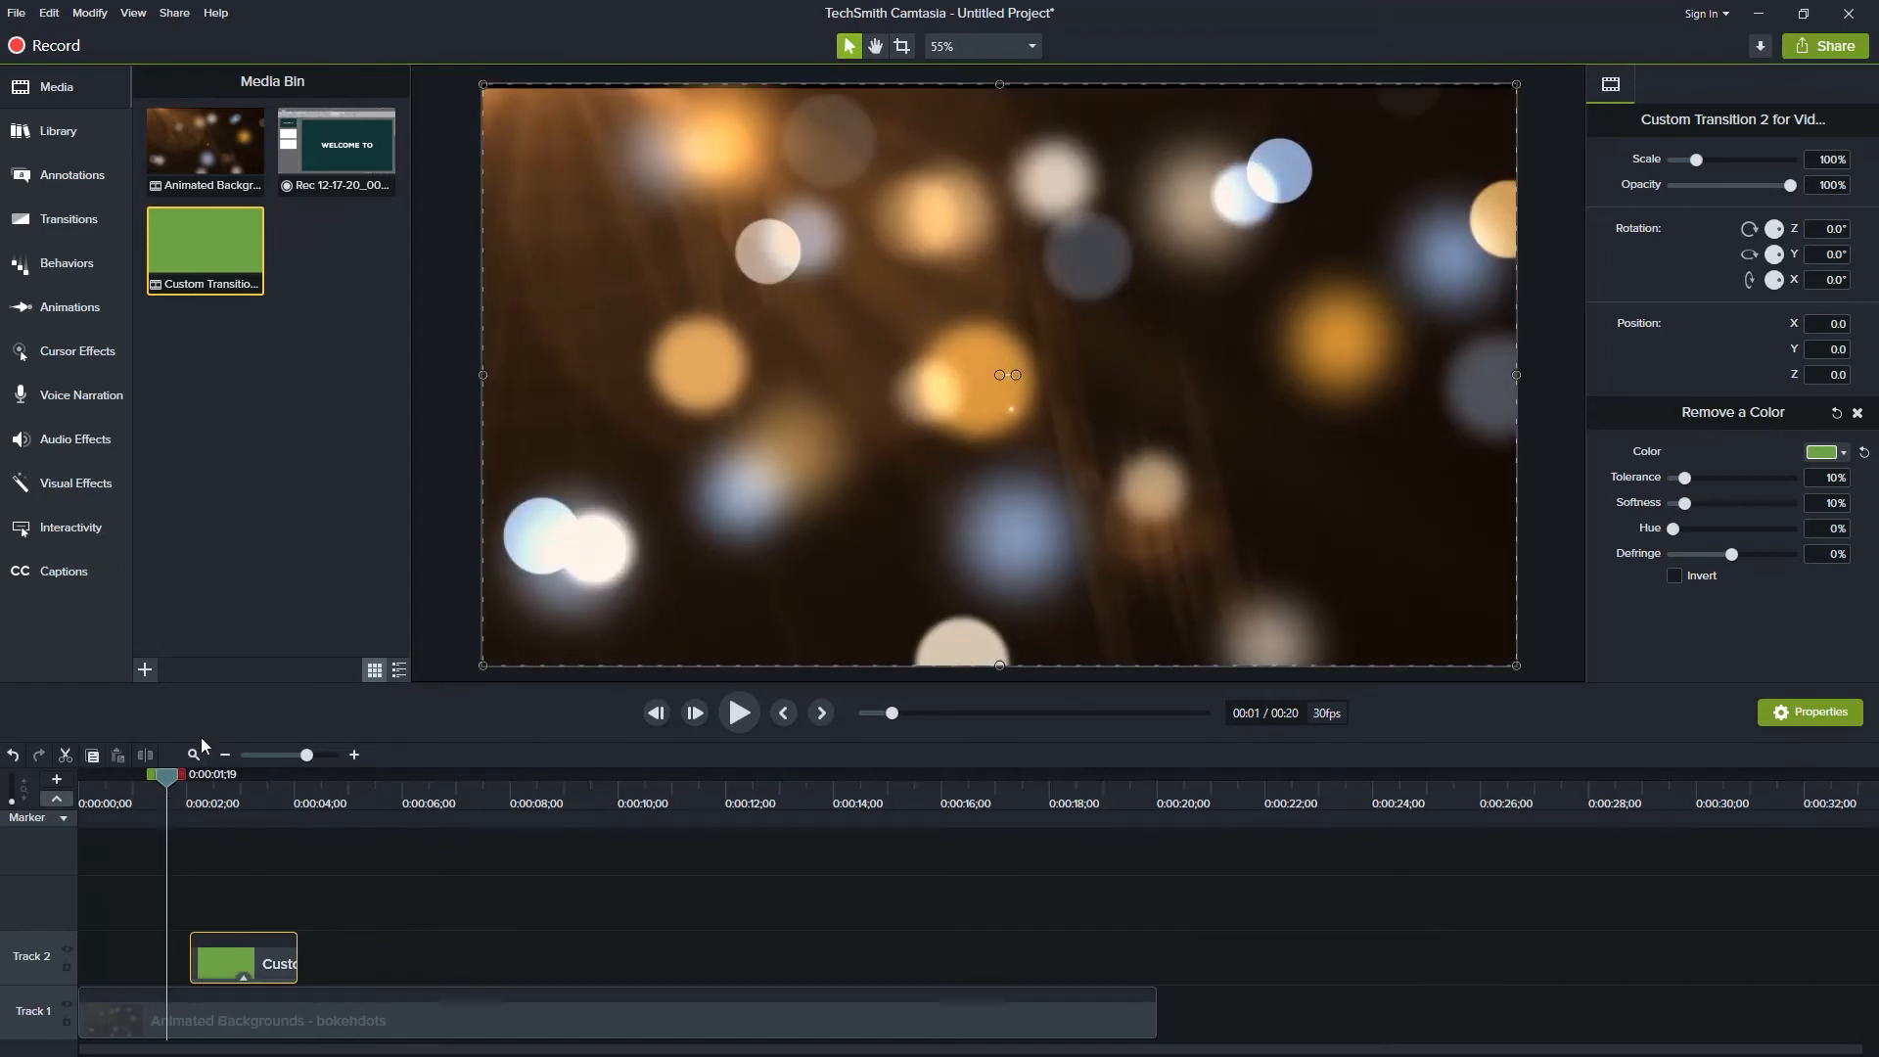
key("space")
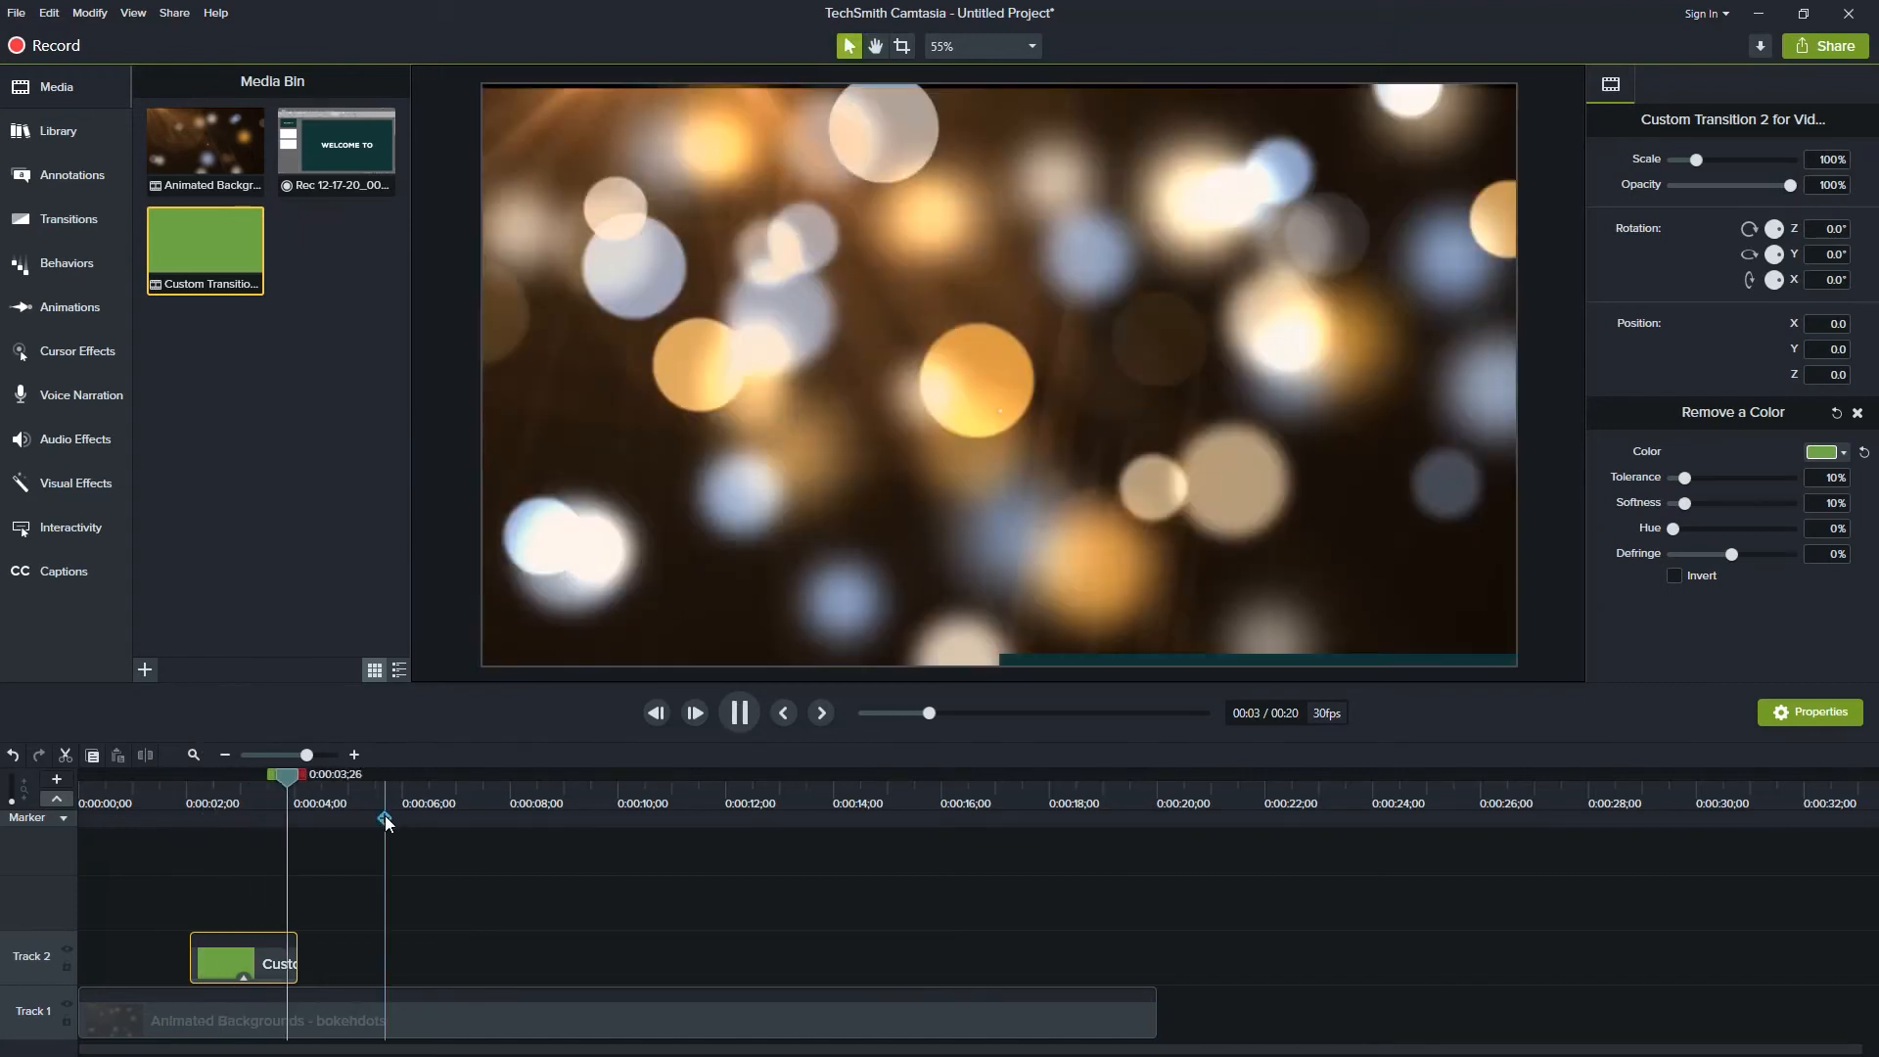
left_click_drag(338, 784, 356, 783)
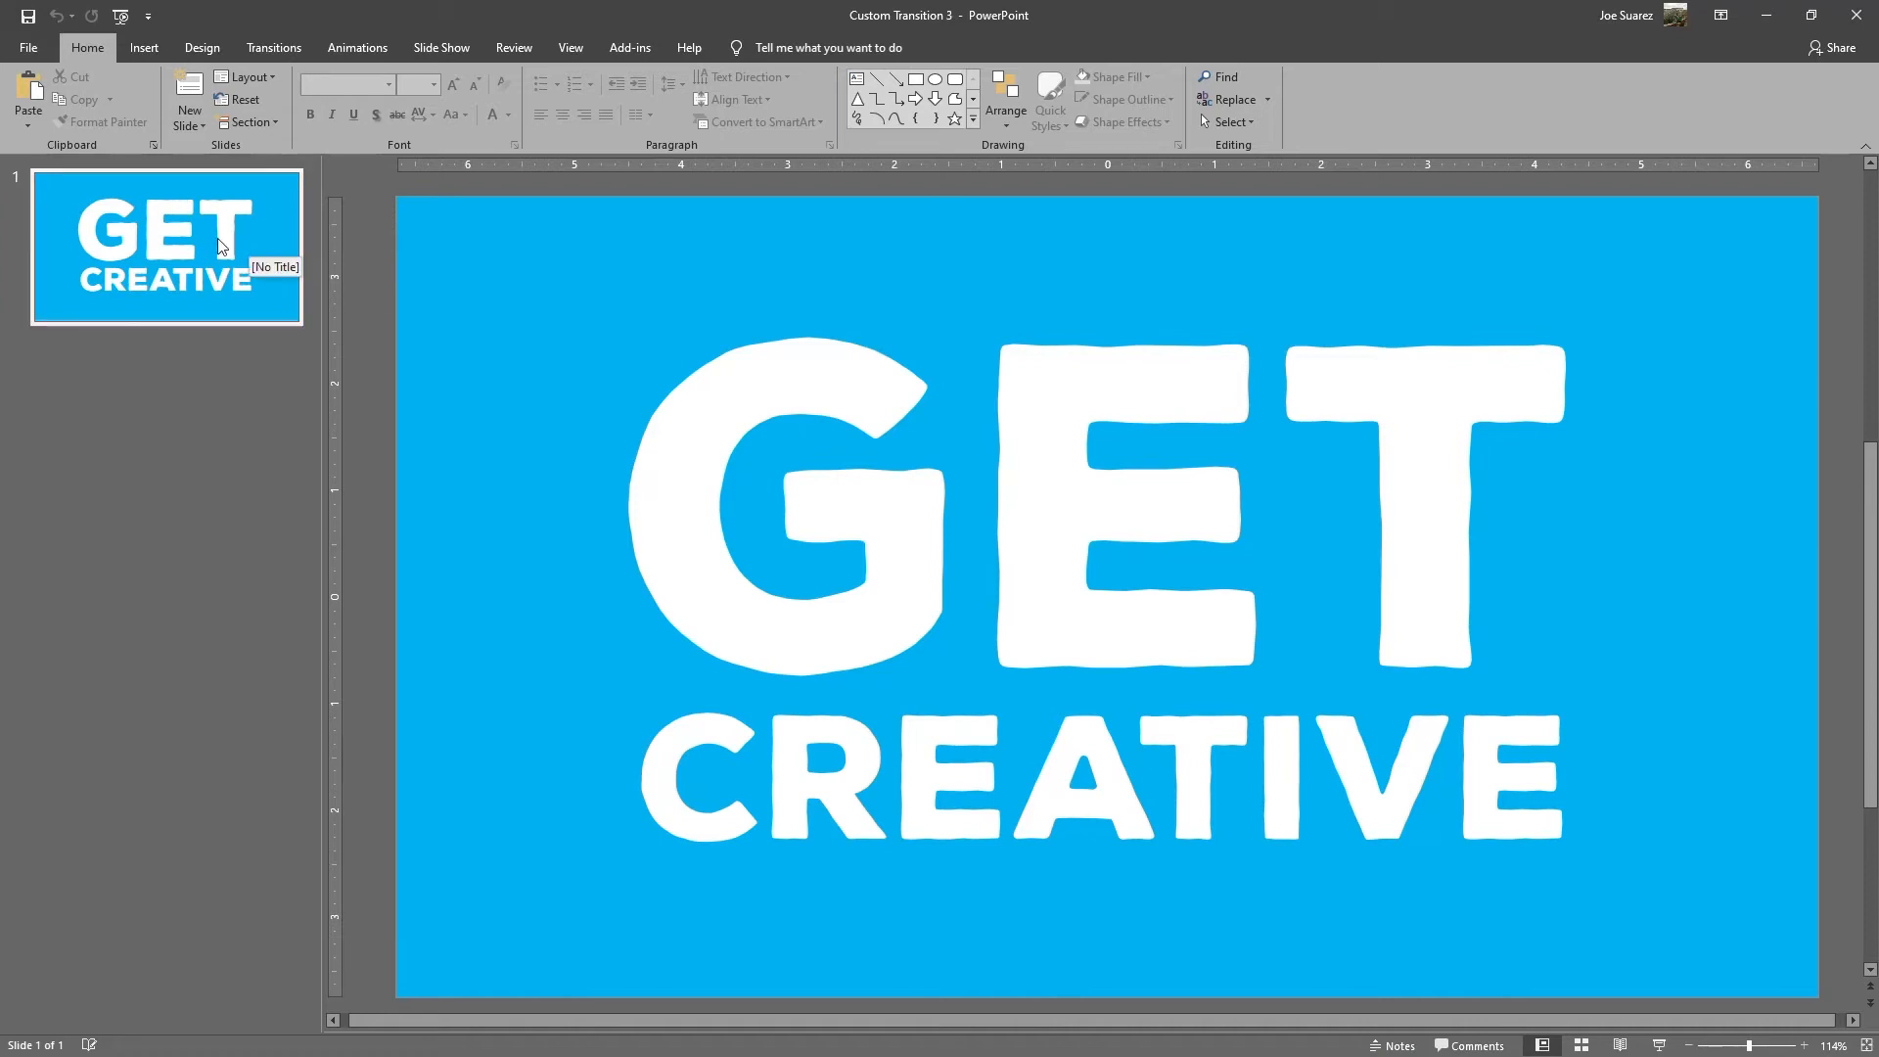
Step: Switch to PowerPoint and save only the current GET CREATIVE slide as a PNG named Custom Transition 3
left_click(28, 47)
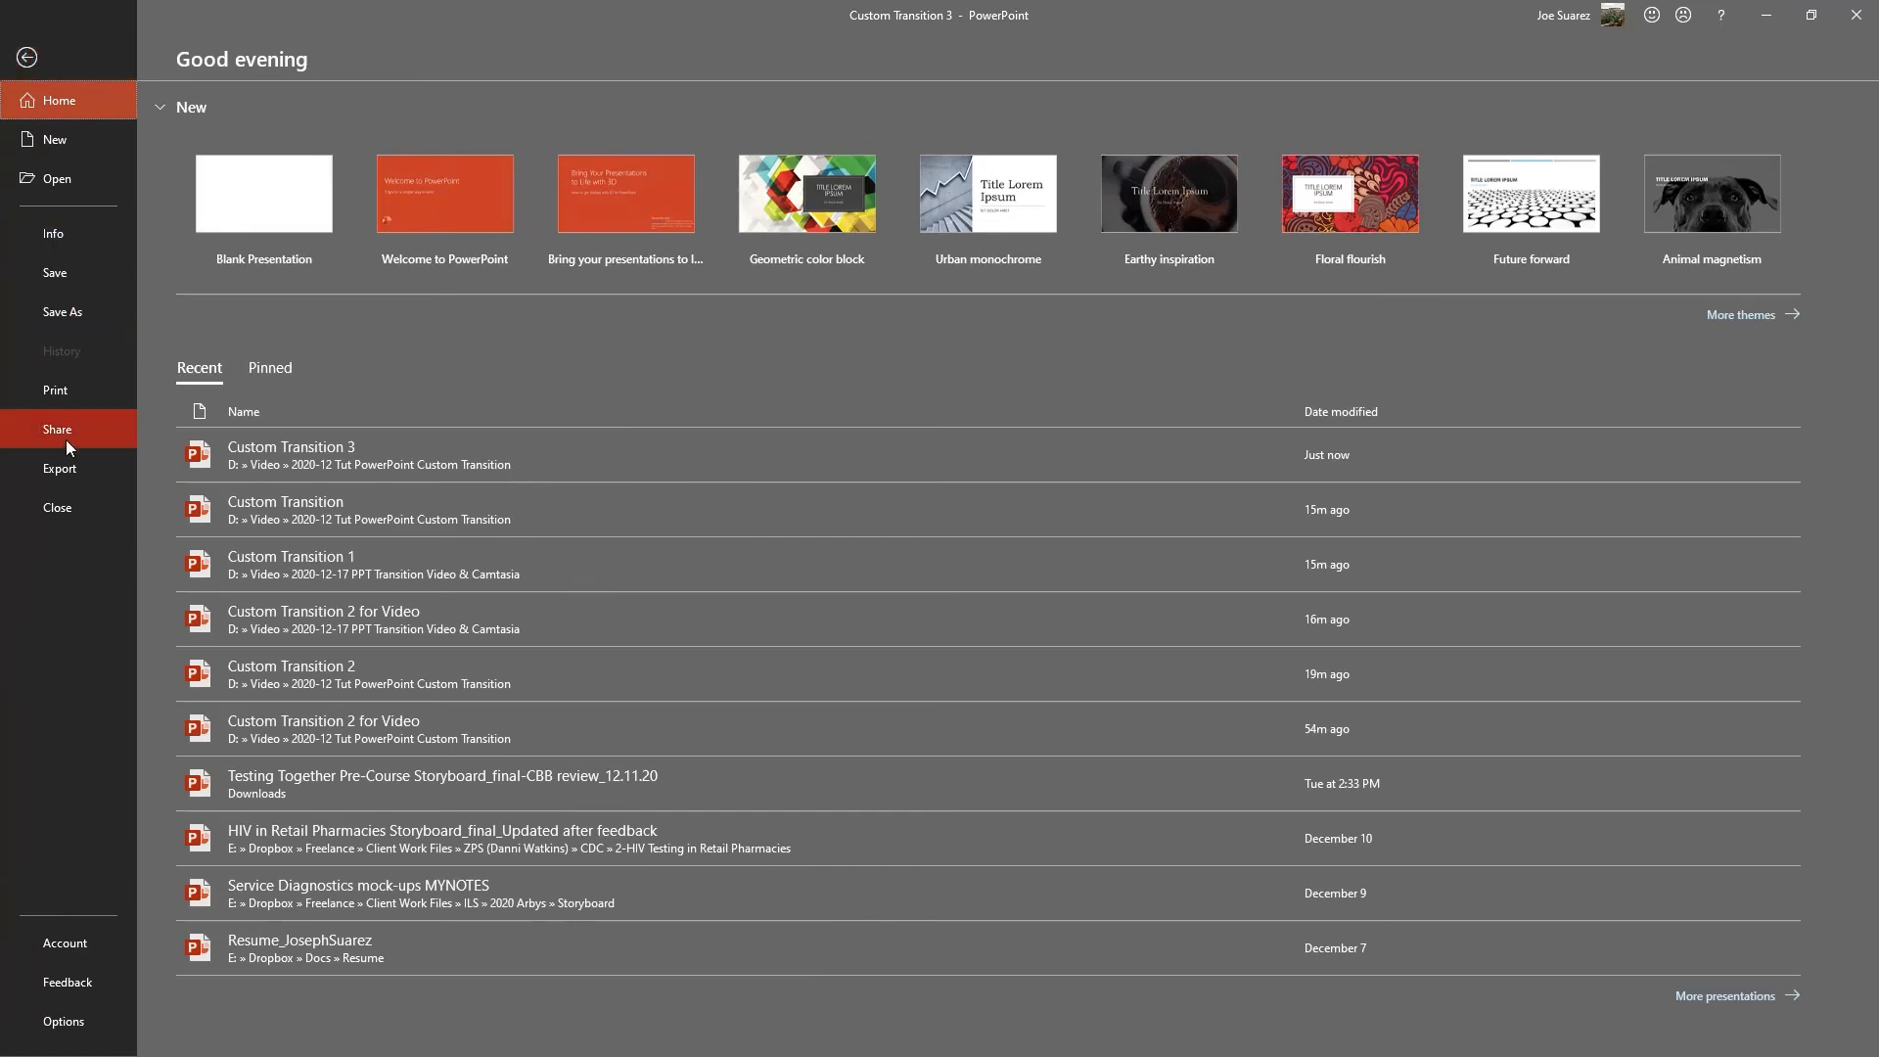
left_click(67, 321)
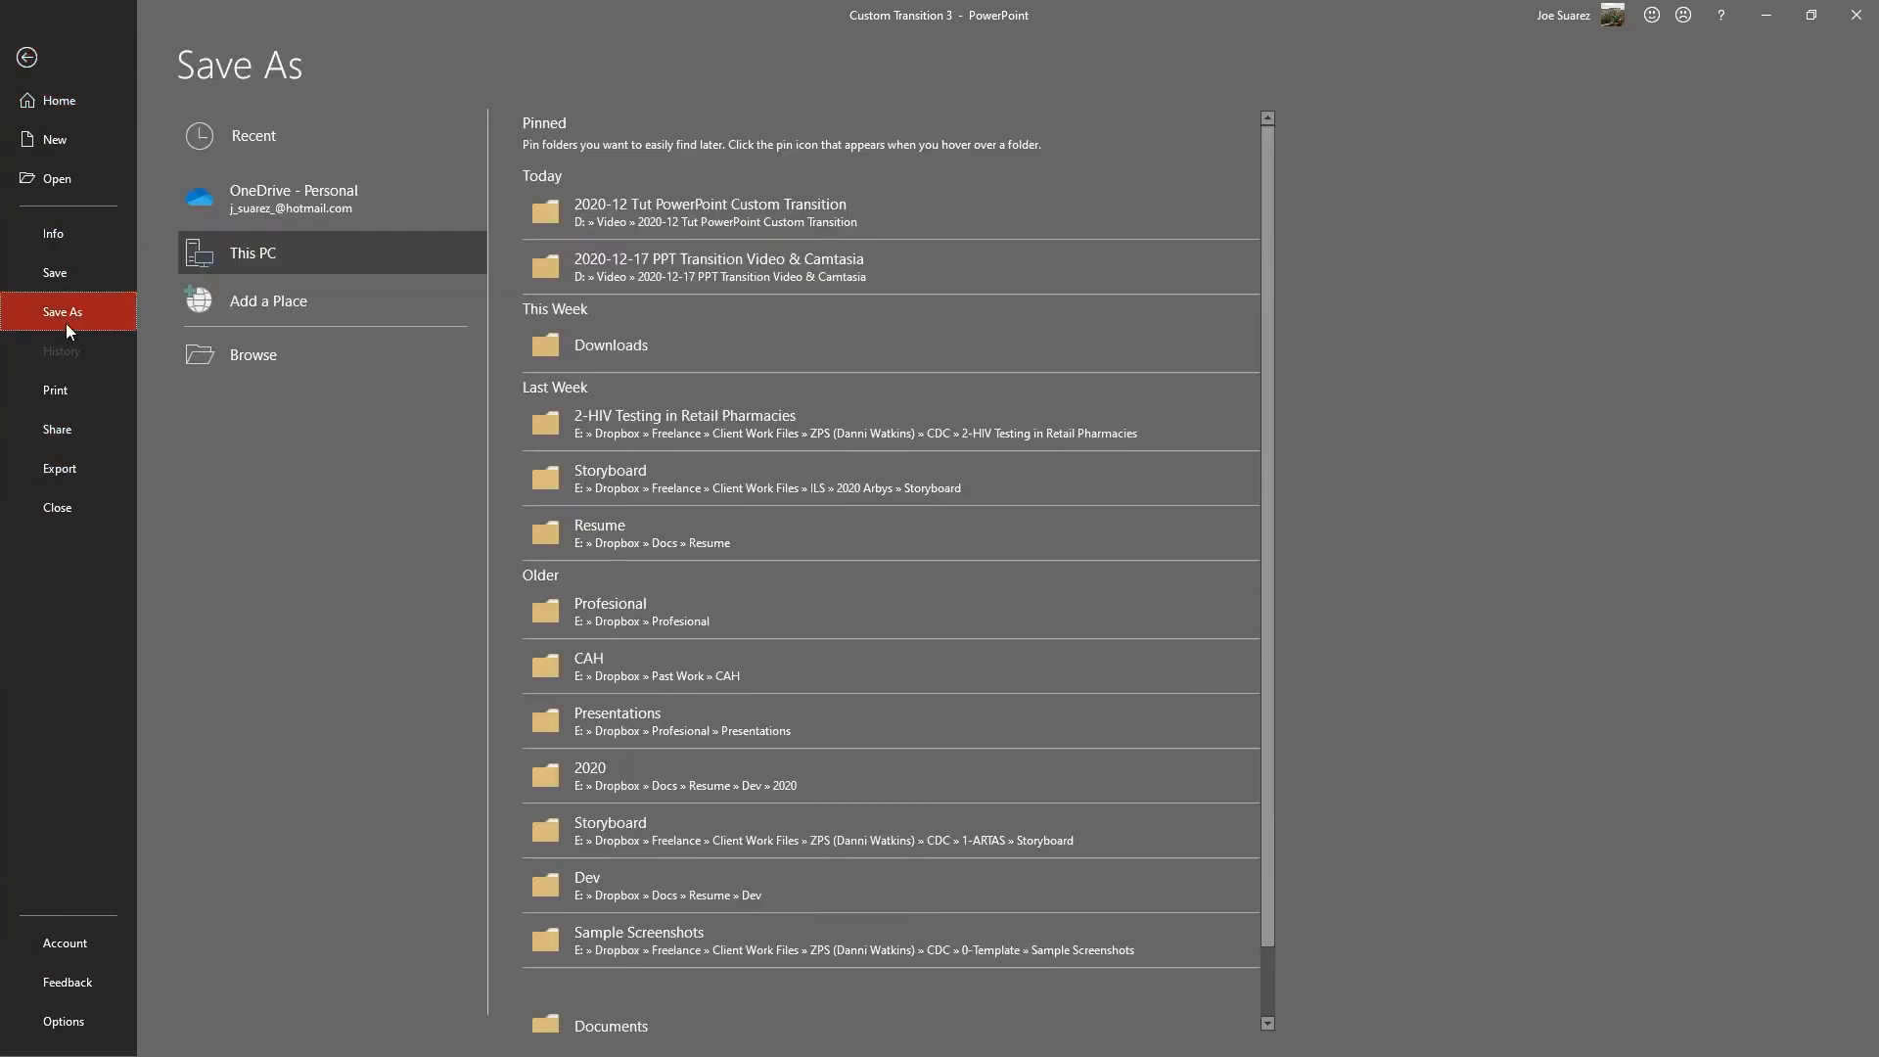
left_click(215, 356)
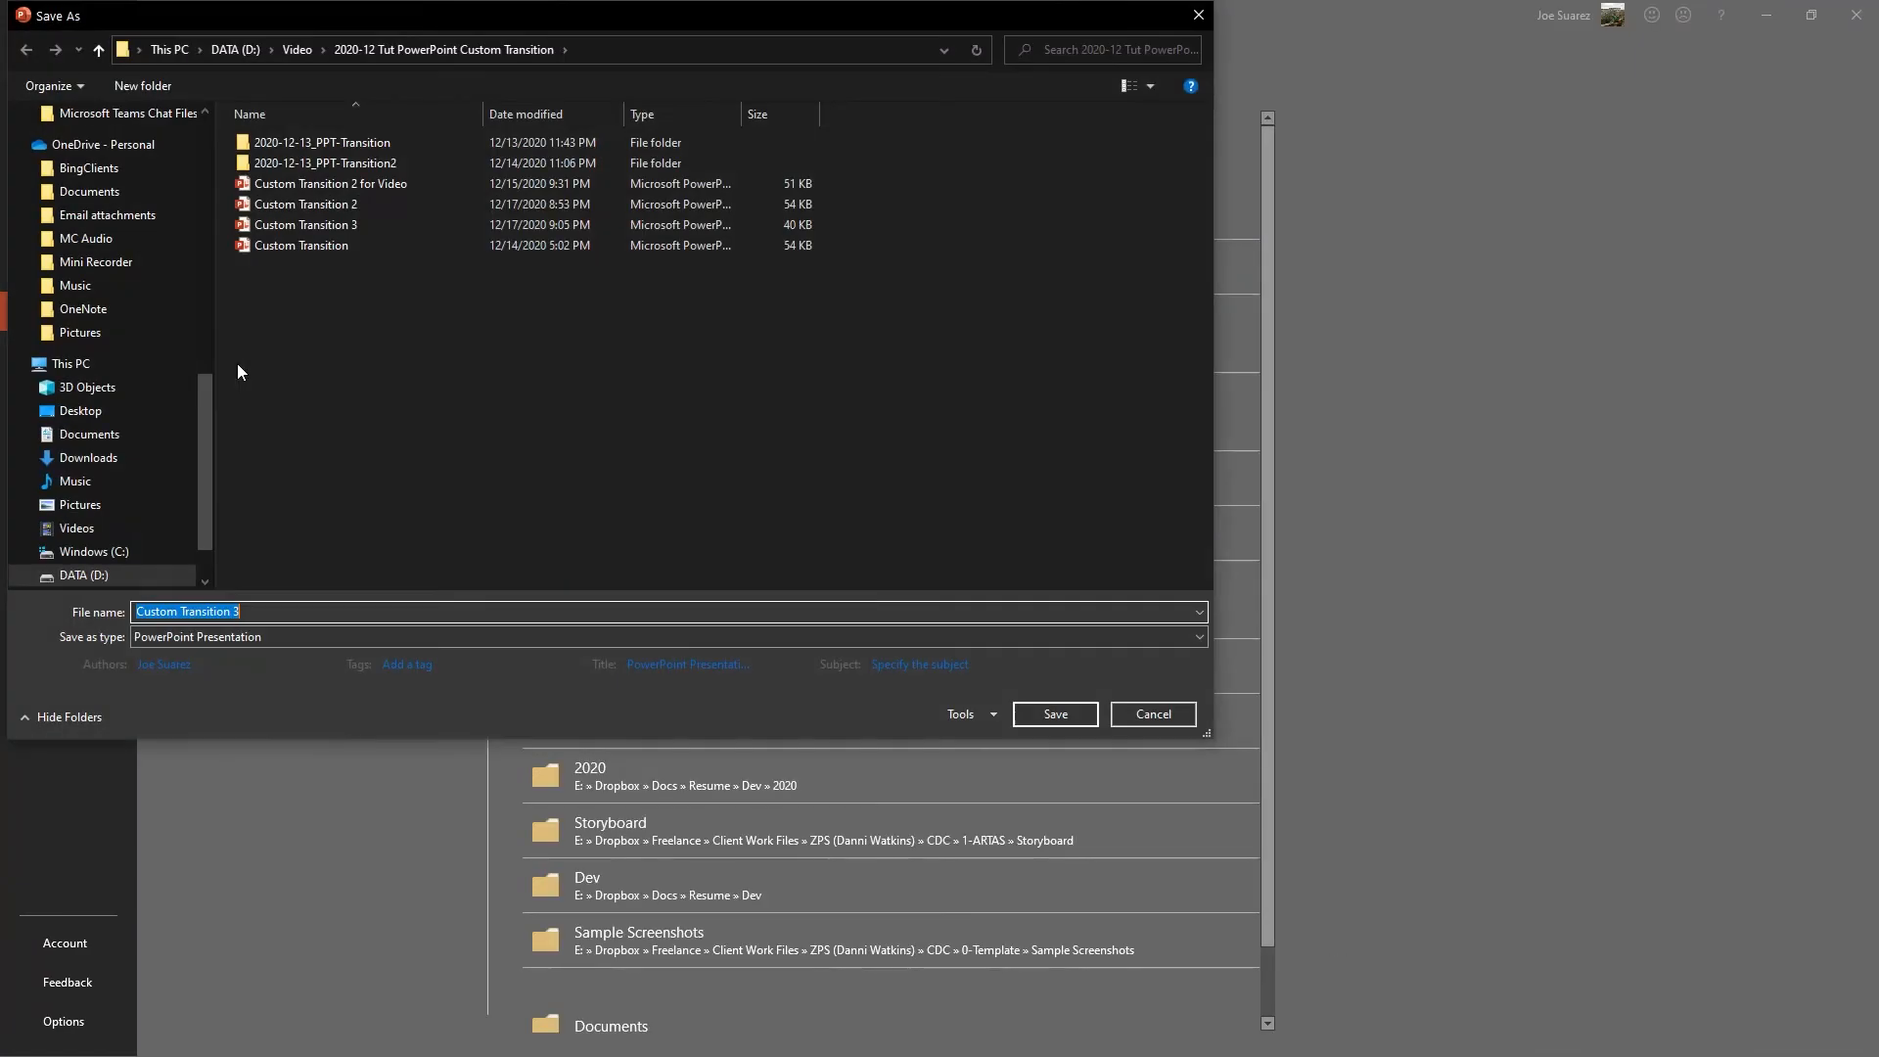
left_click(282, 638)
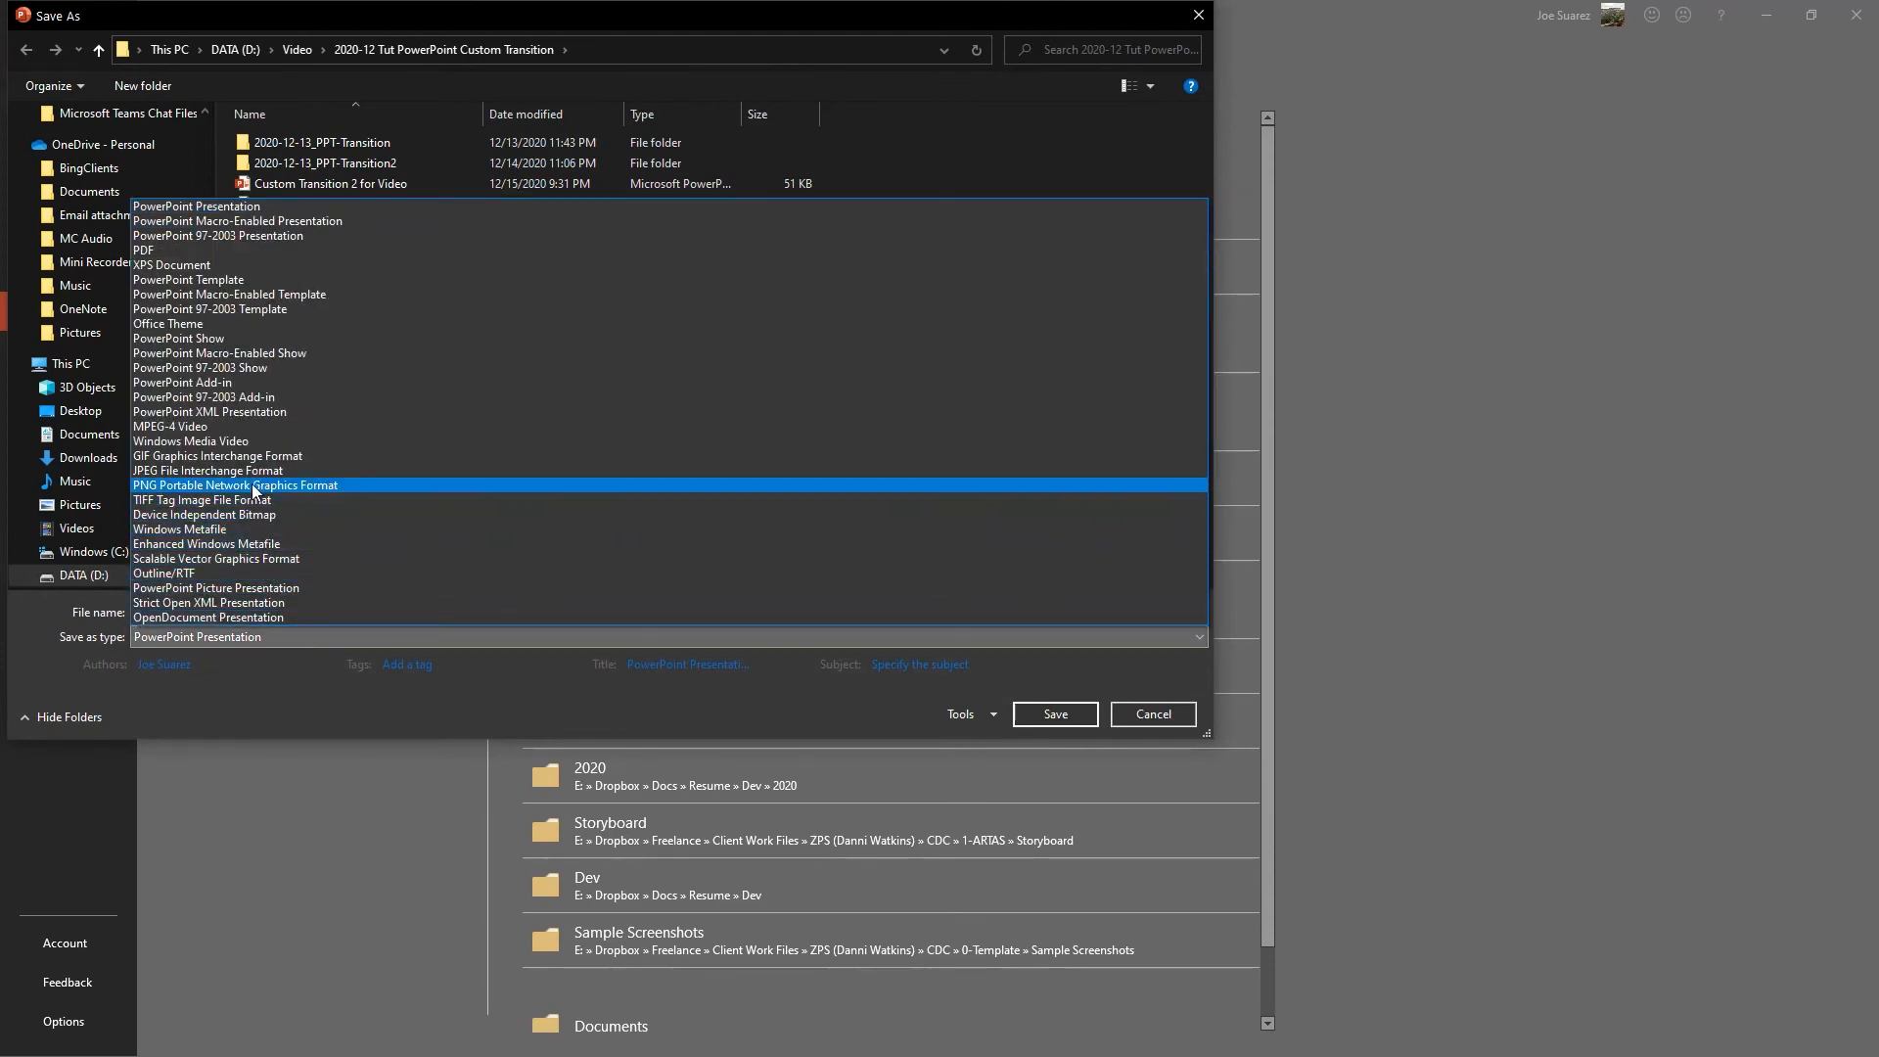
left_click(201, 483)
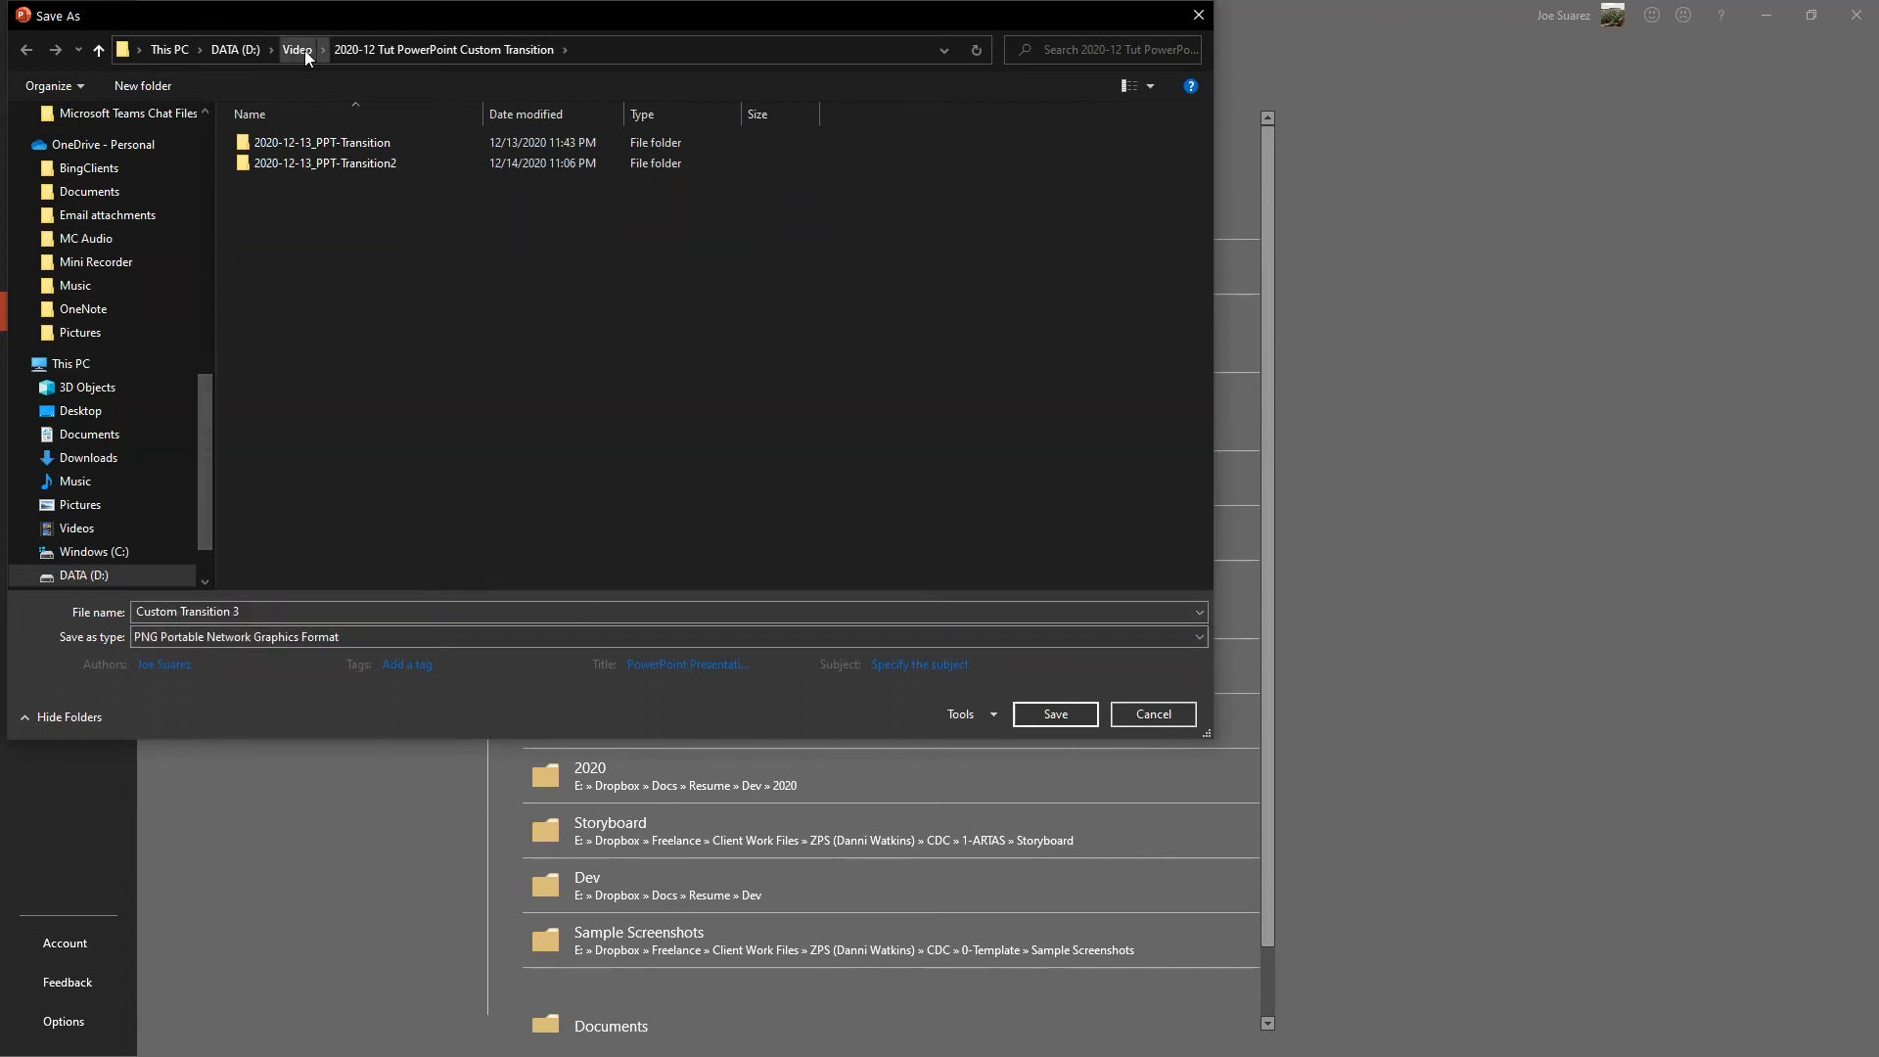
left_click(1031, 713)
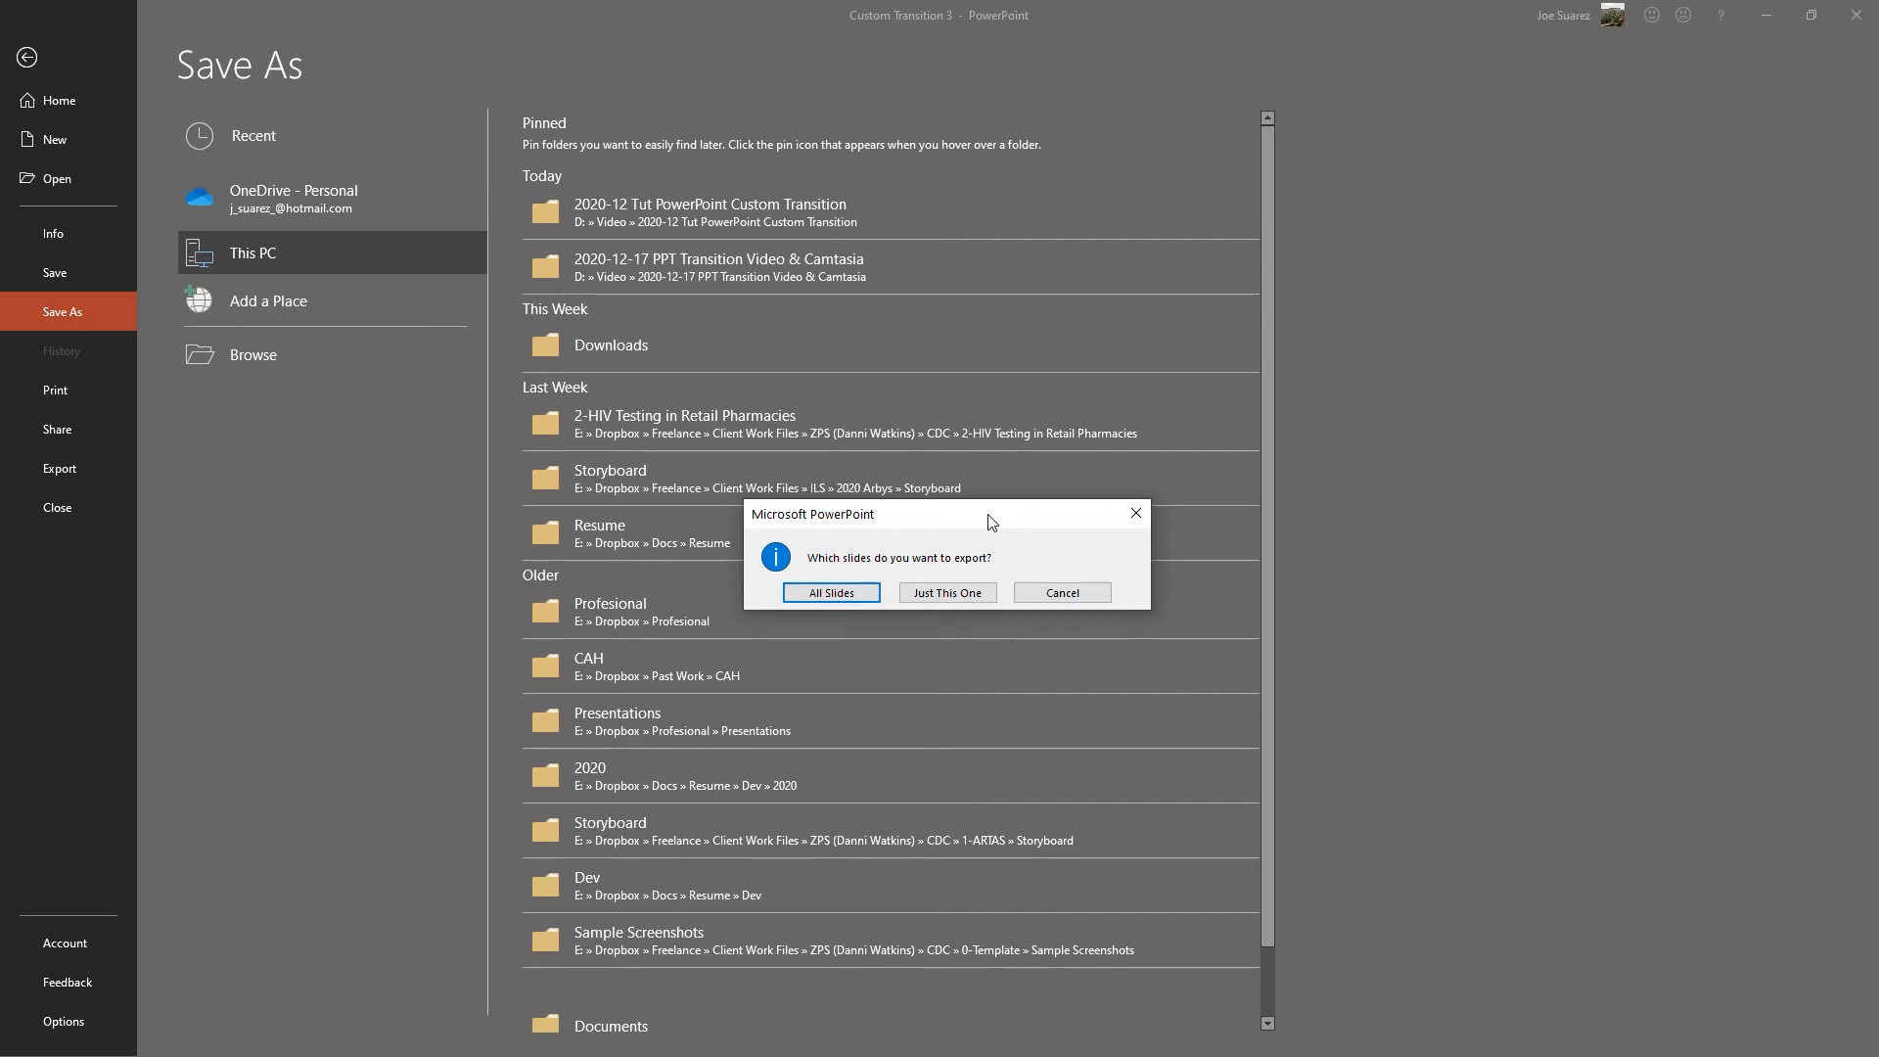
left_click(925, 593)
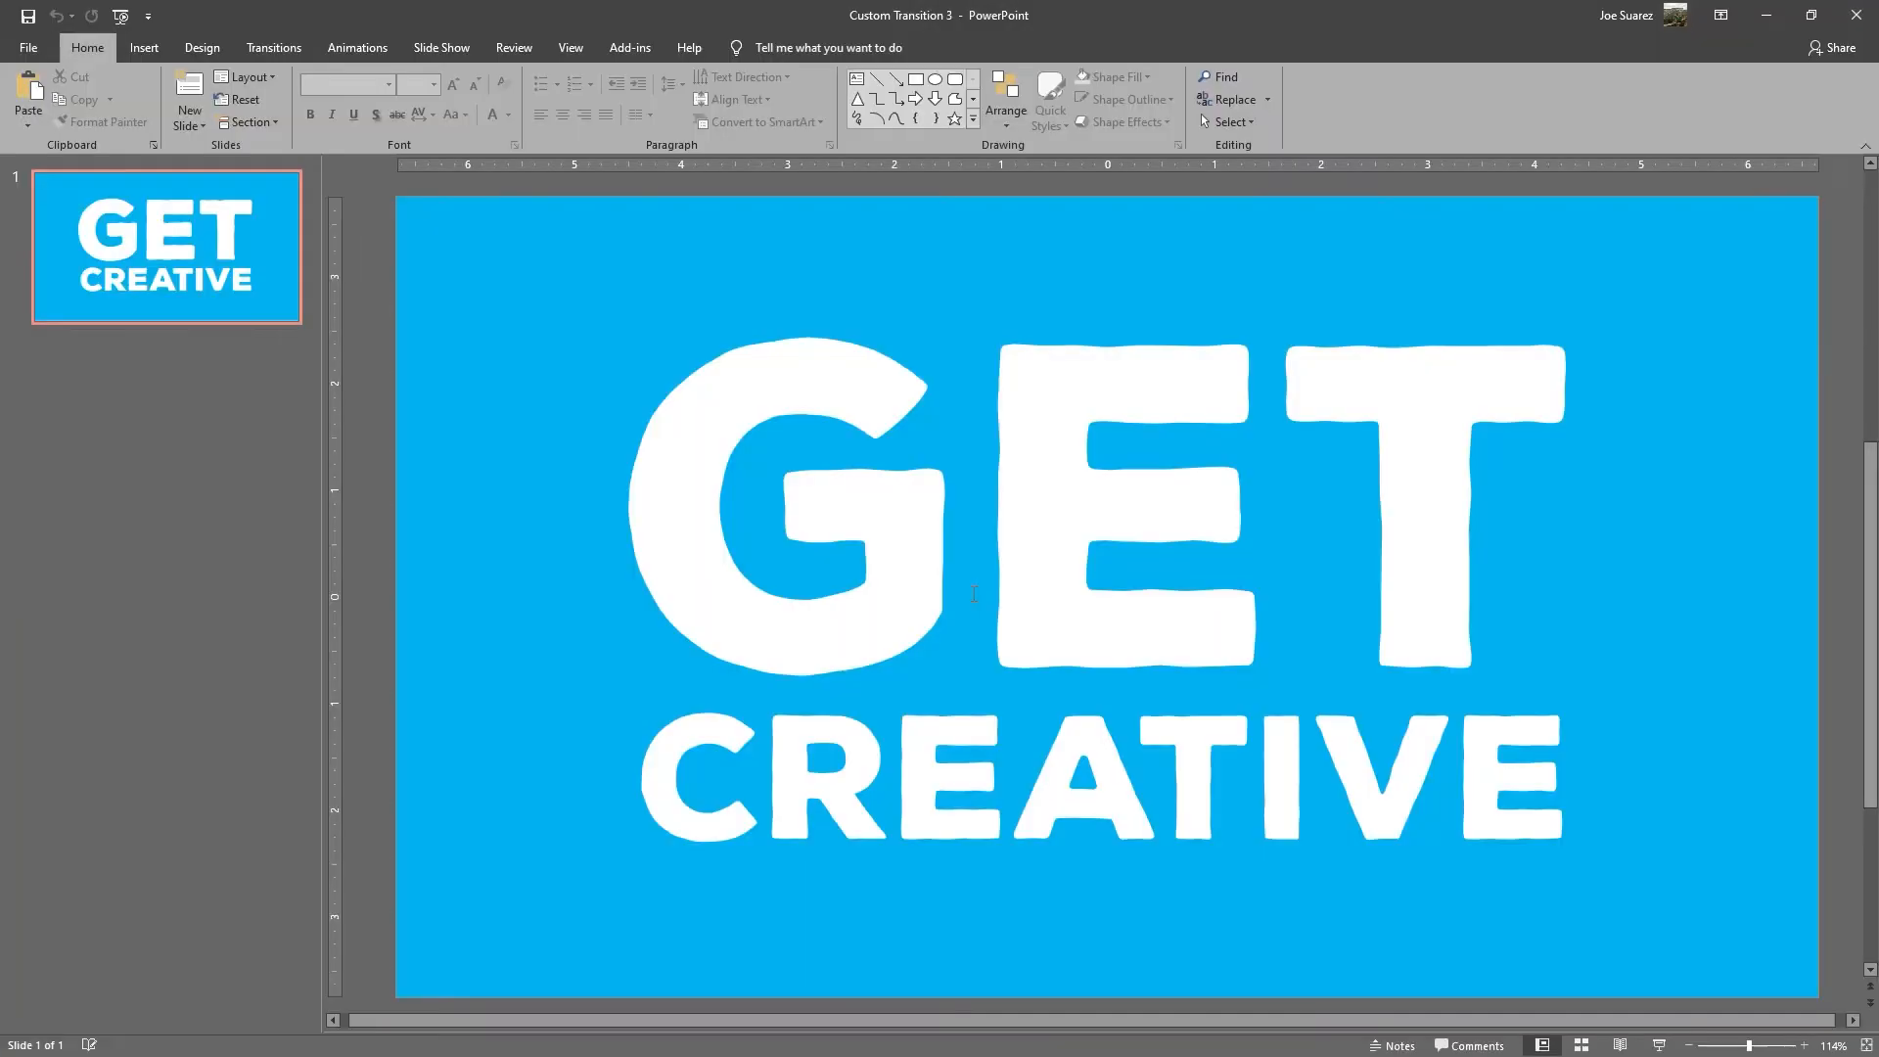
Step: Switch back to Camtasia and import the Custom Transition 3 PNG into the Media Bin
left_click(1763, 14)
left_click(14, 16)
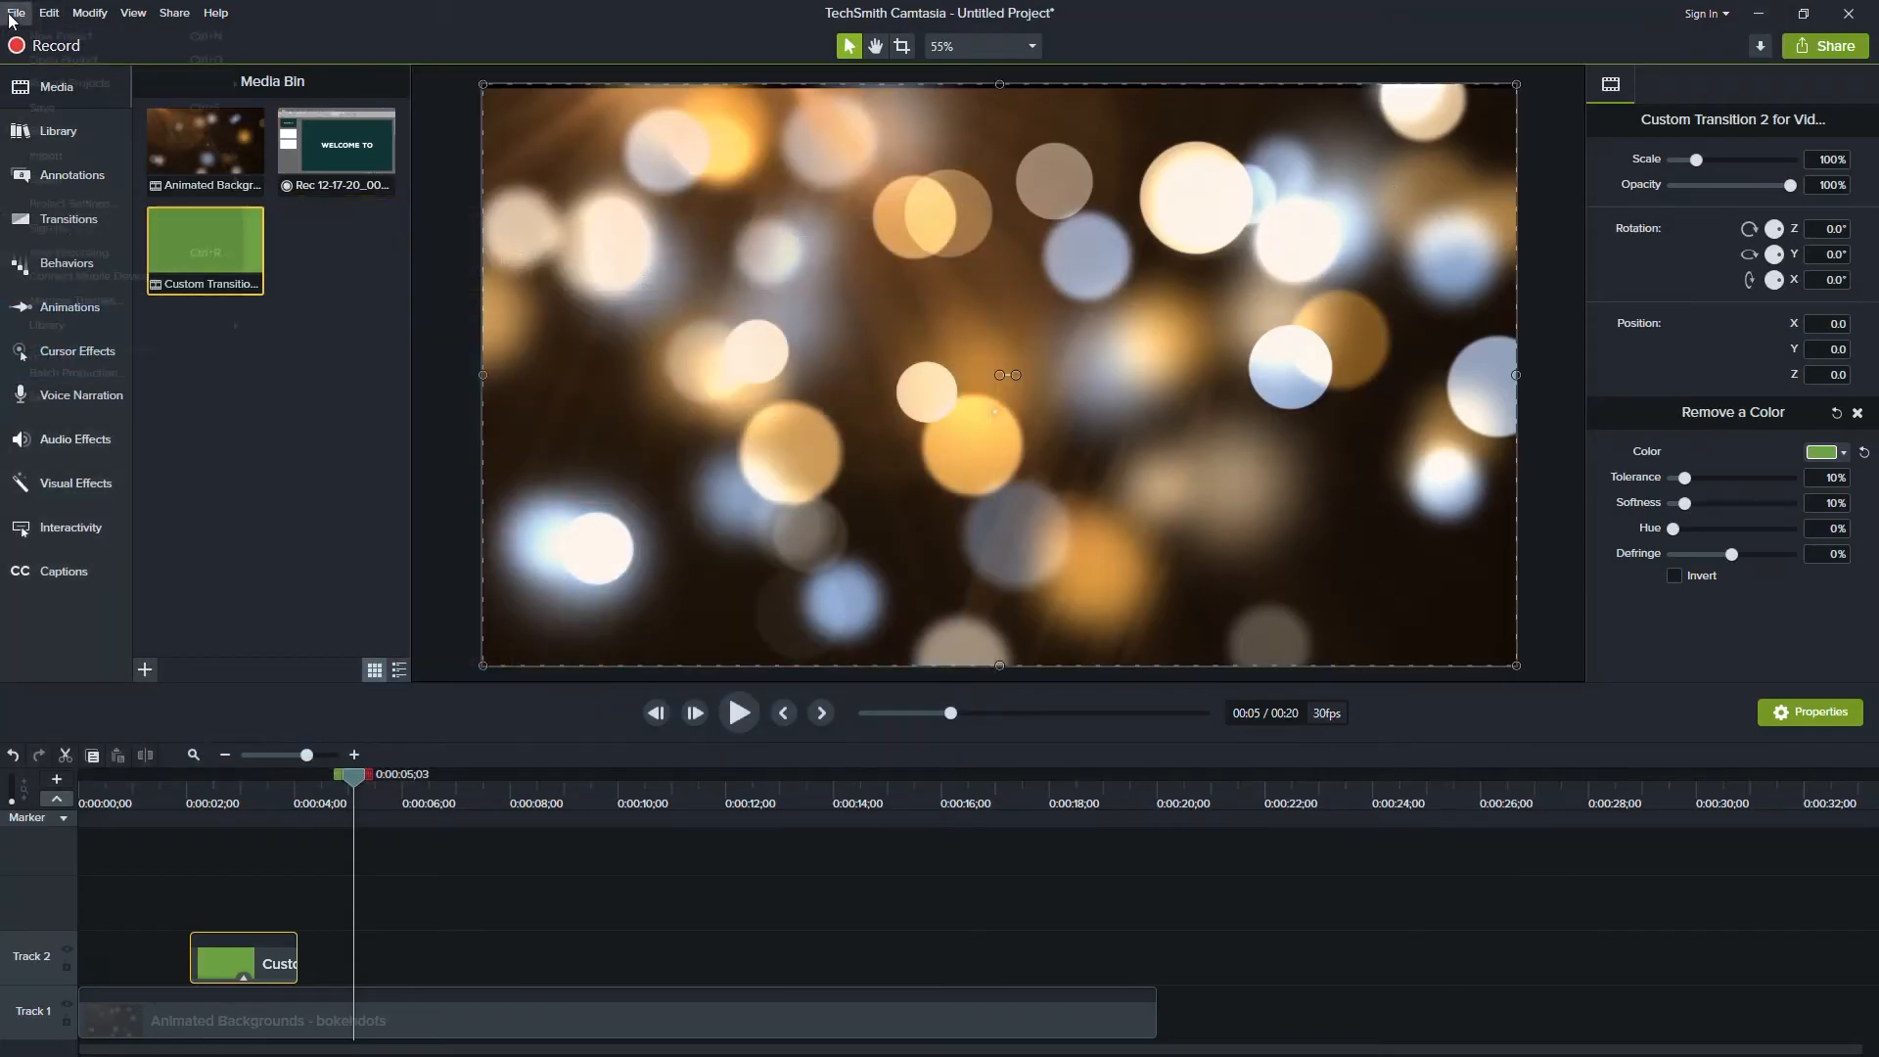
mouse_move(68, 165)
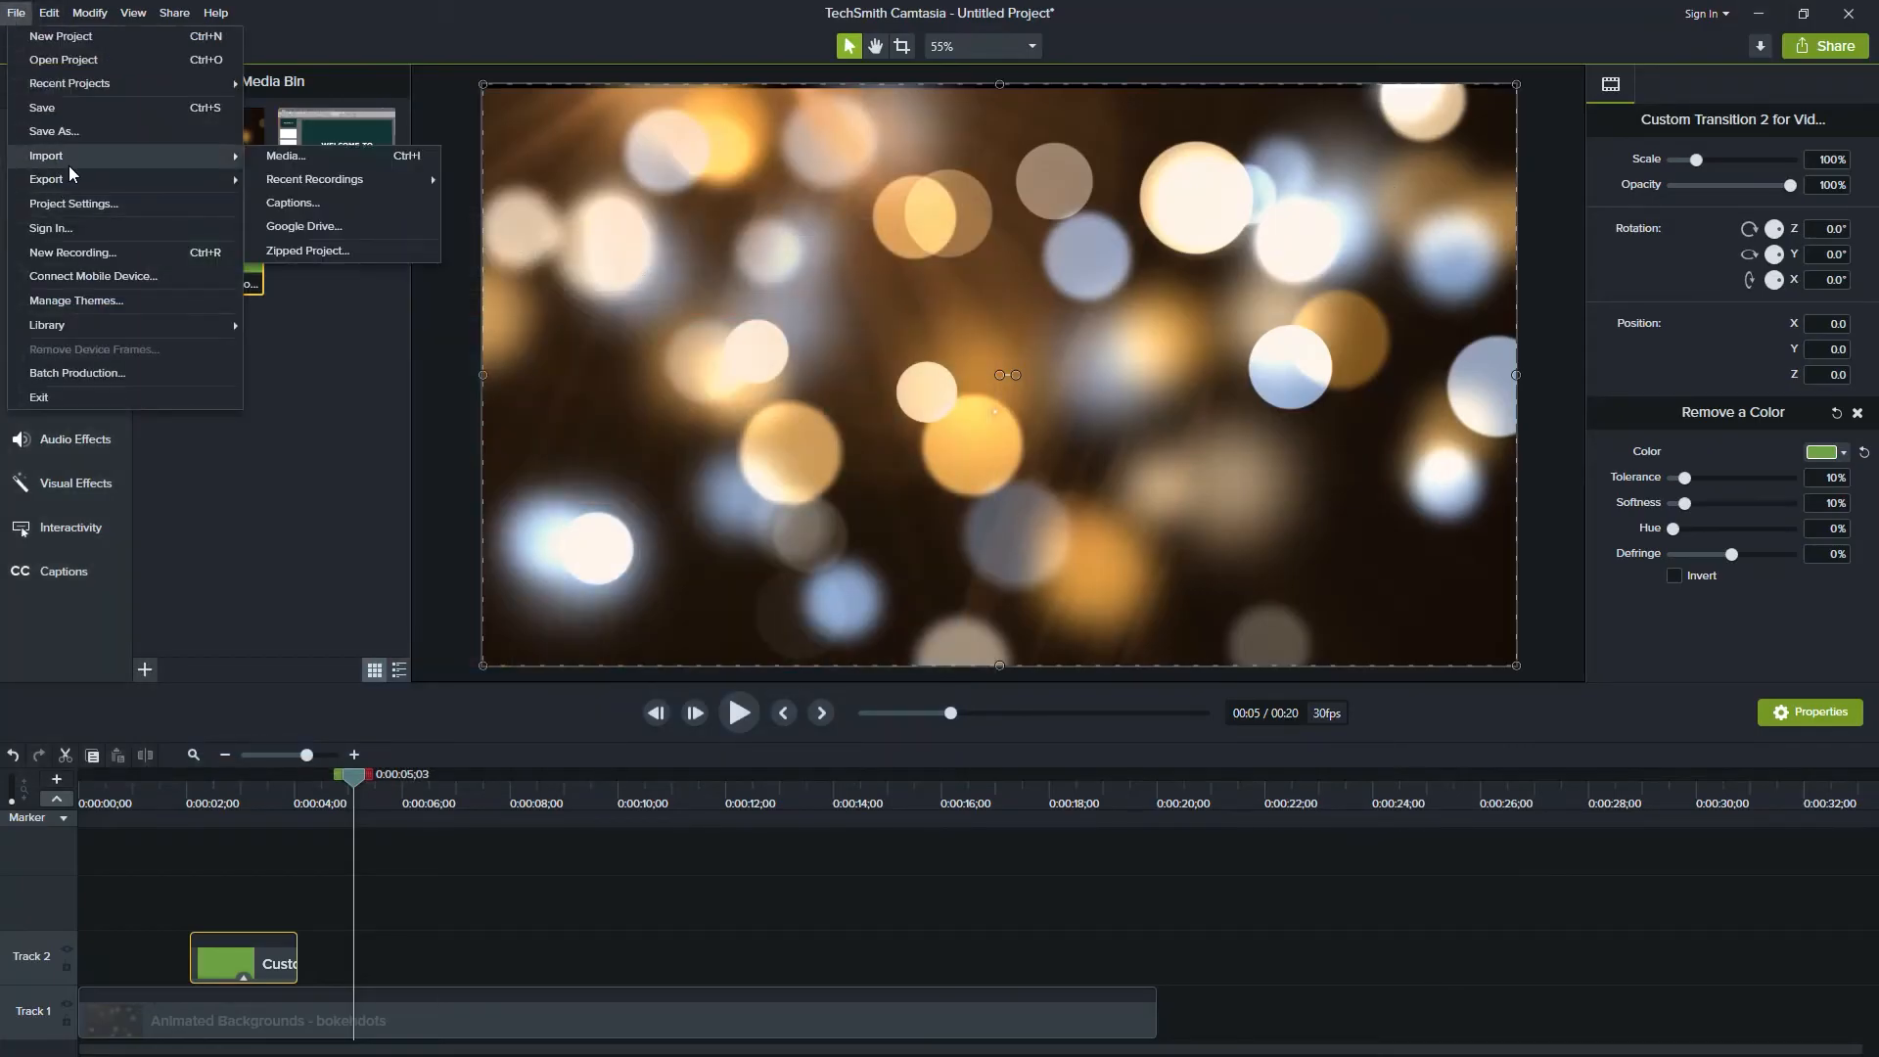
left_click(291, 153)
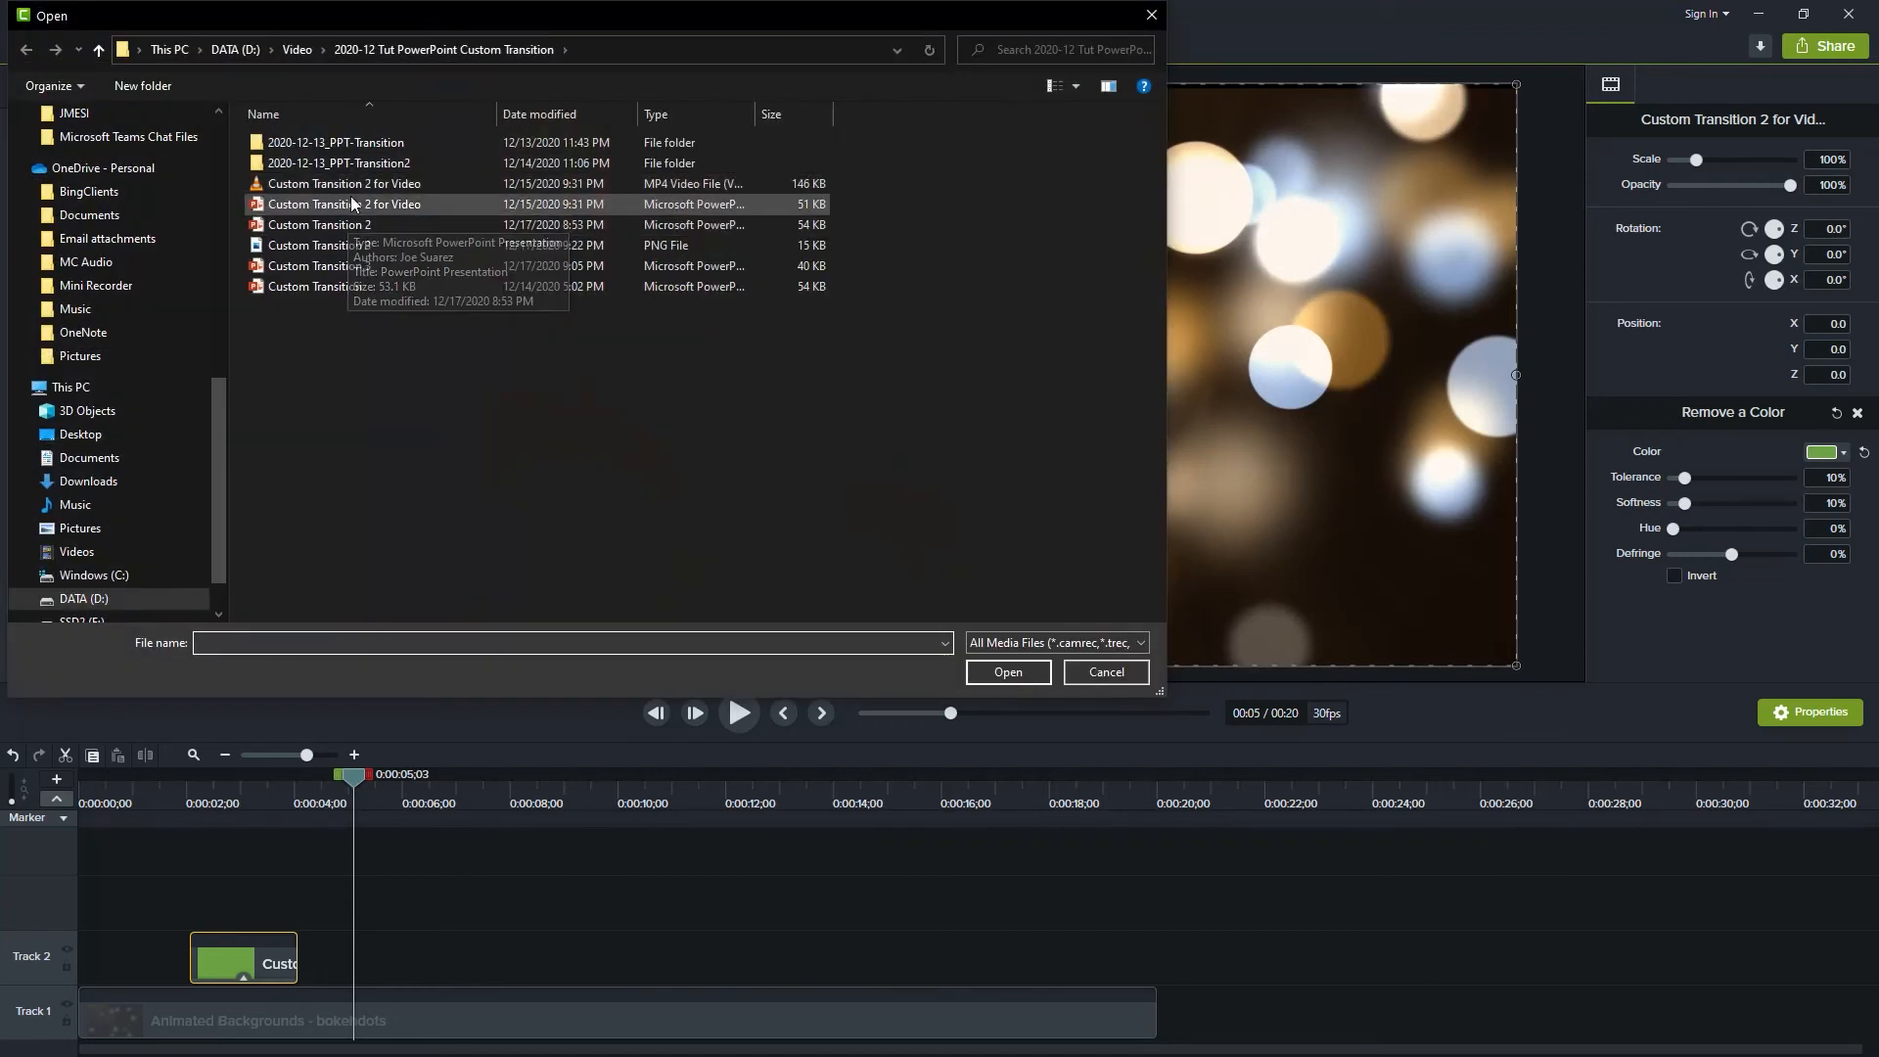
left_click(344, 238)
double_click(332, 245)
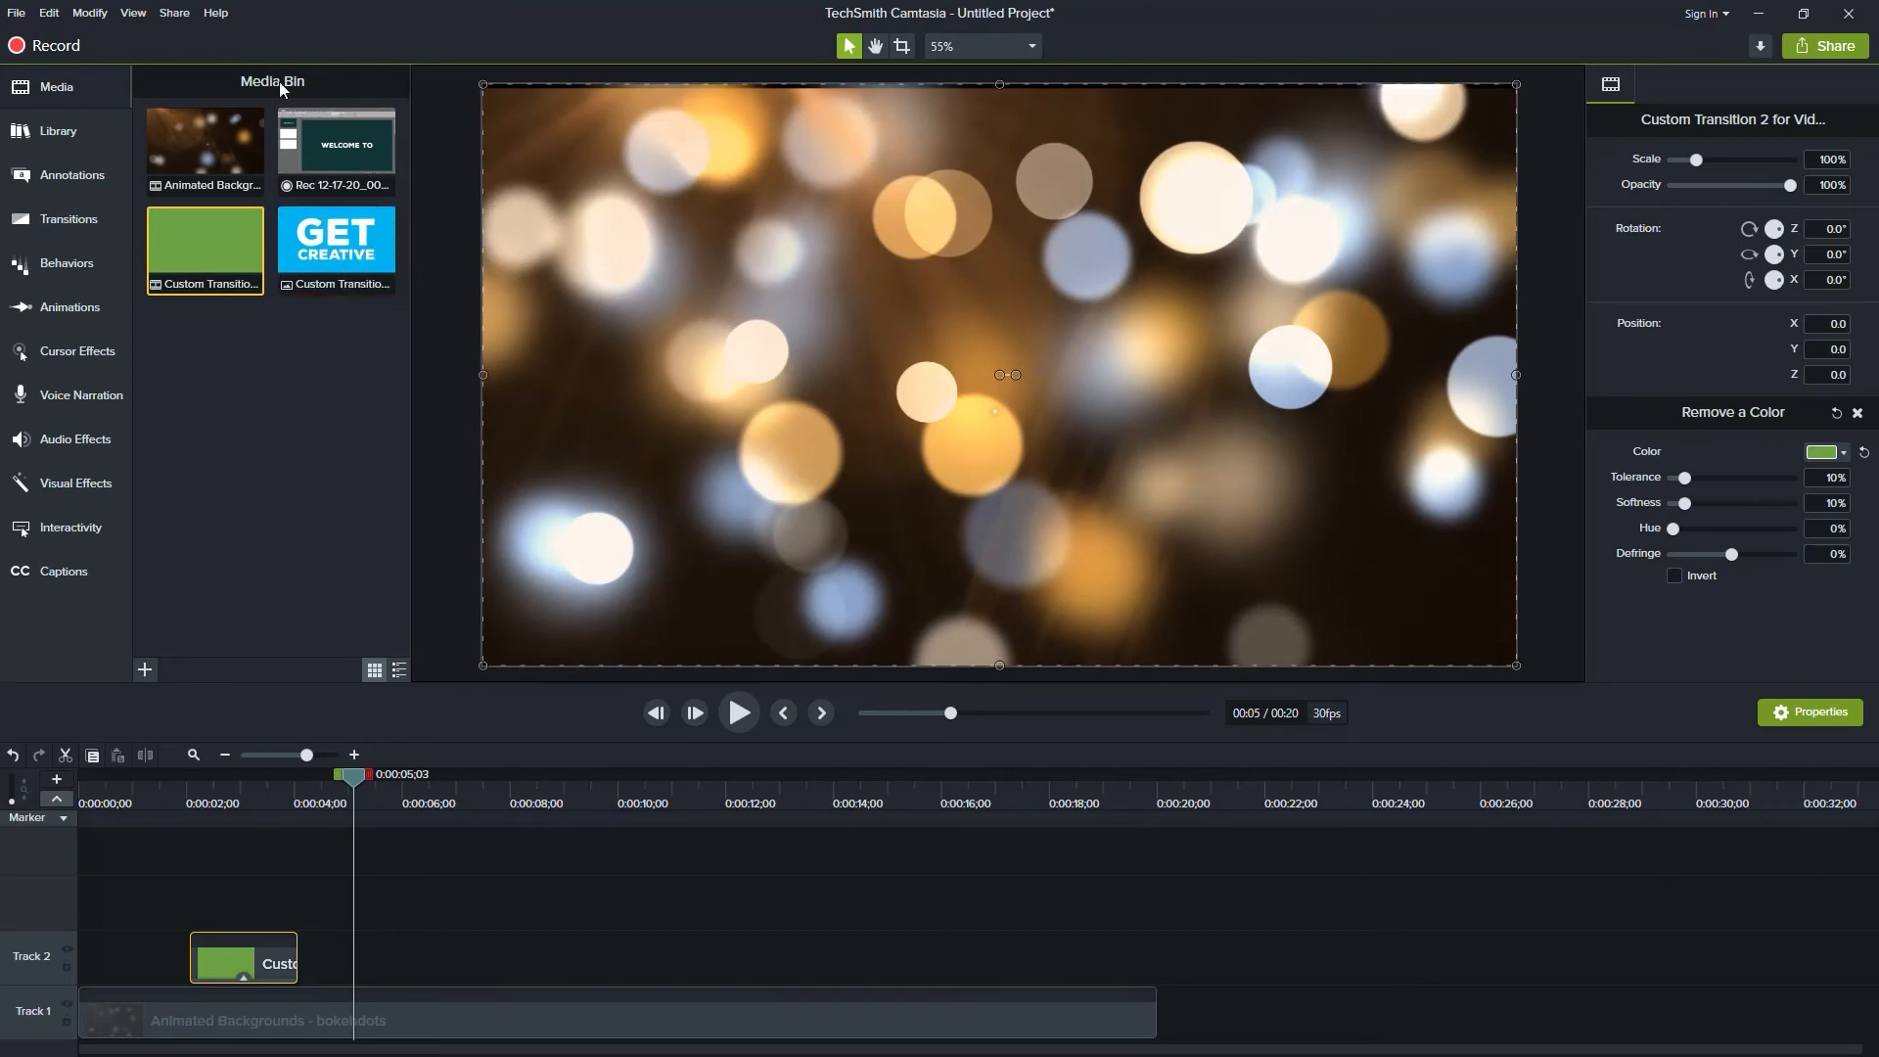
Step: Place the GET CREATIVE image on Track 2 at 0:00:05;03 and scale it to 150% to fill the canvas
left_click_drag(332, 244, 366, 971)
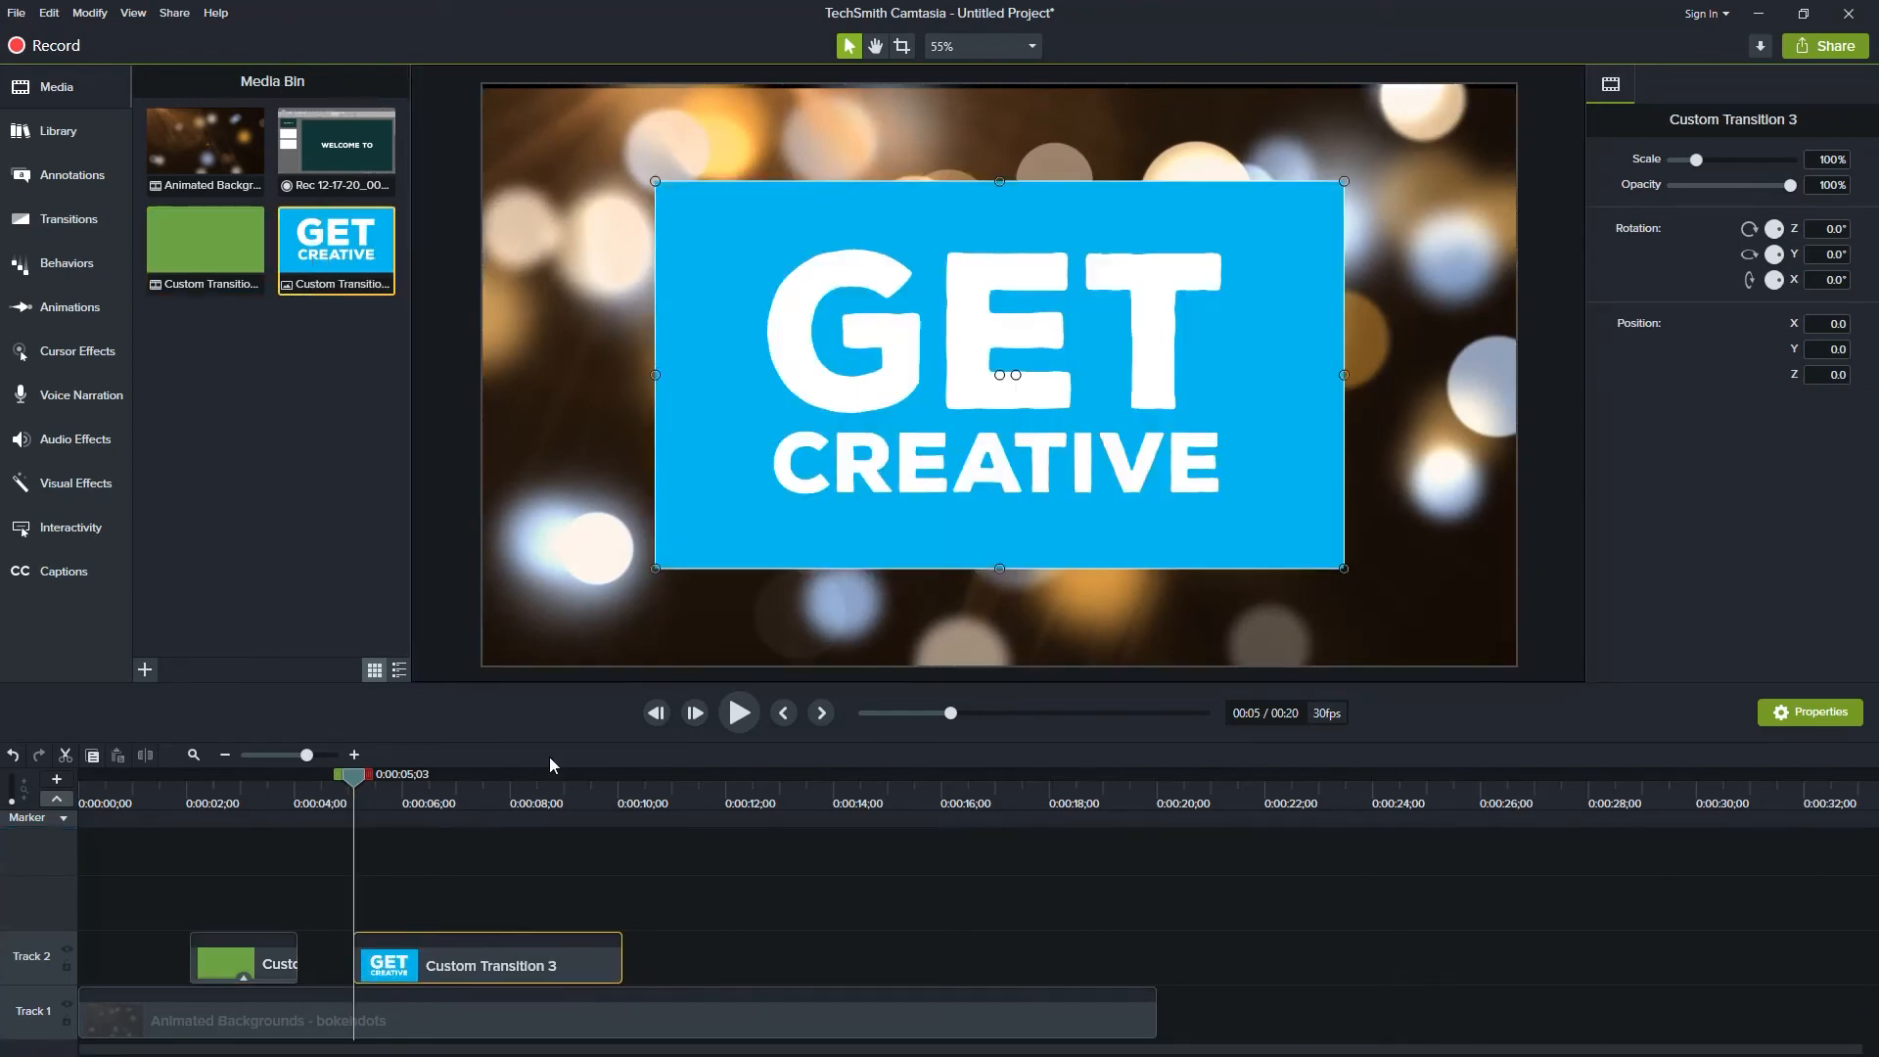
left_click(413, 786)
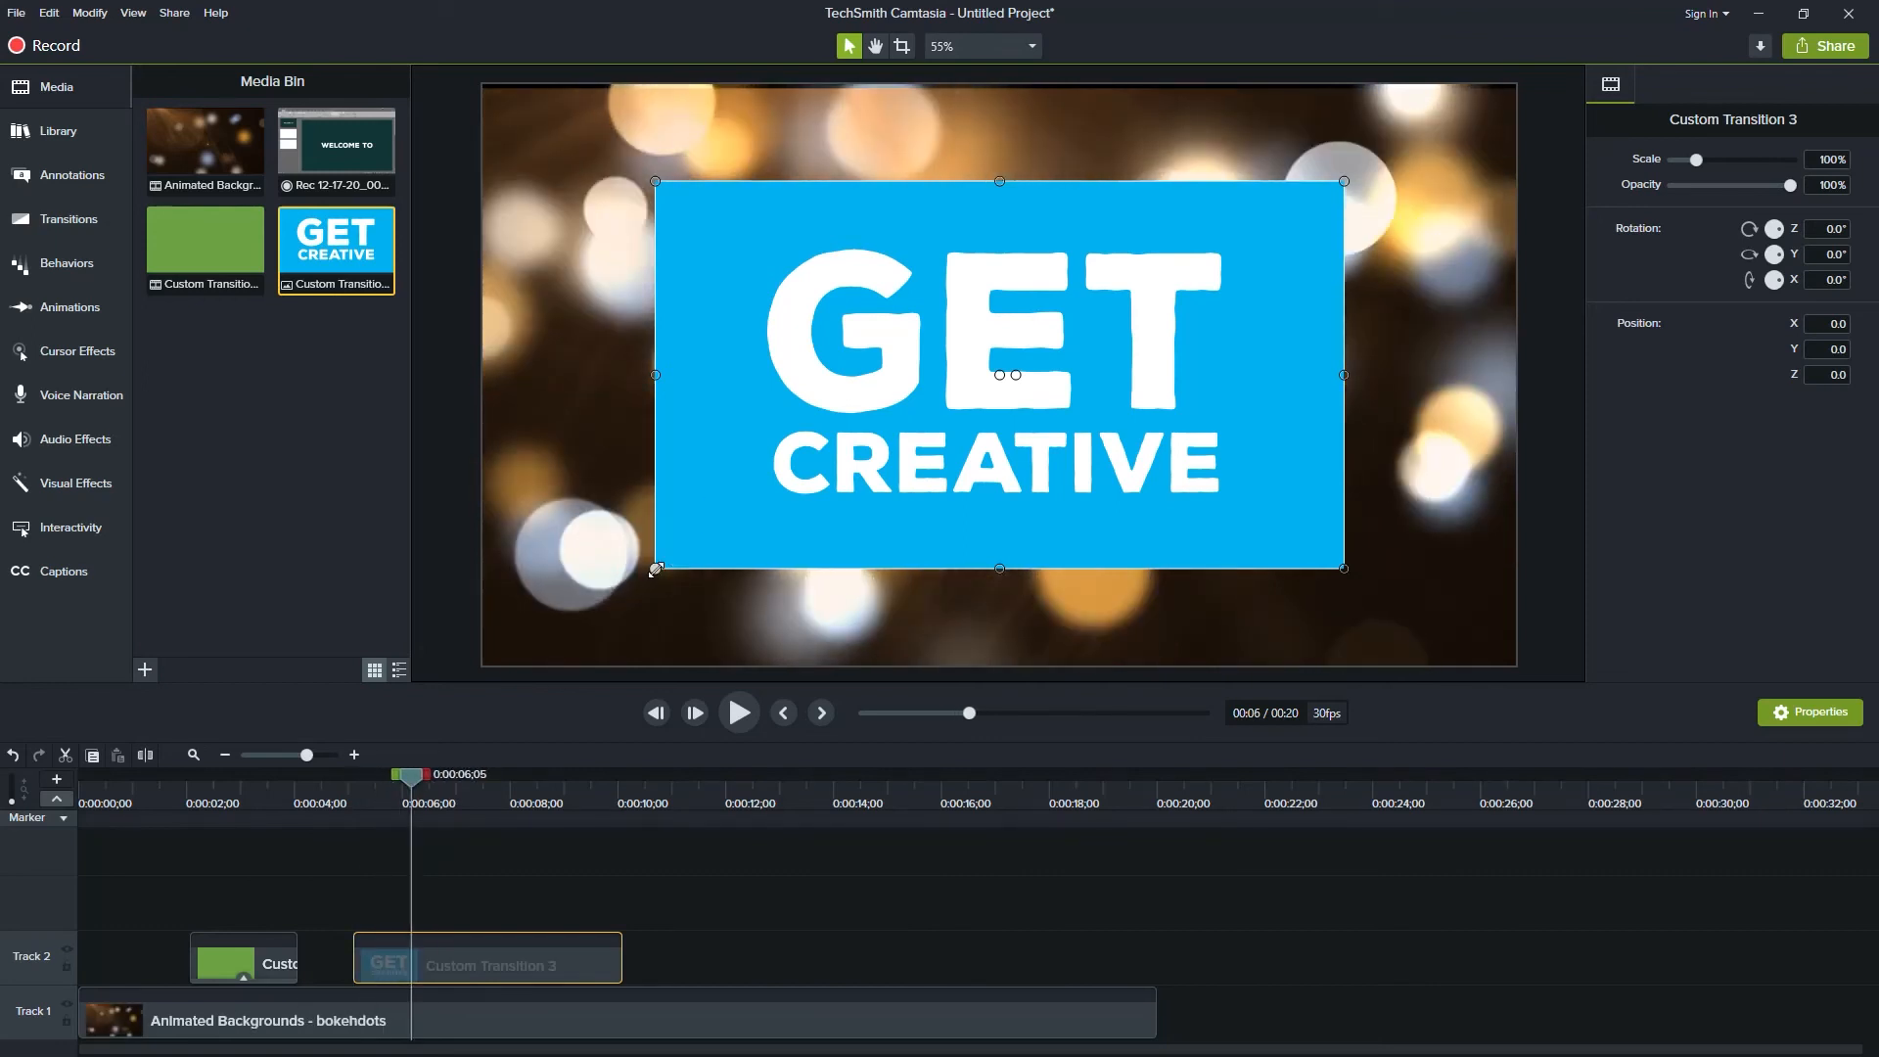
left_click_drag(655, 569, 482, 666)
left_click_drag(1342, 180, 1500, 85)
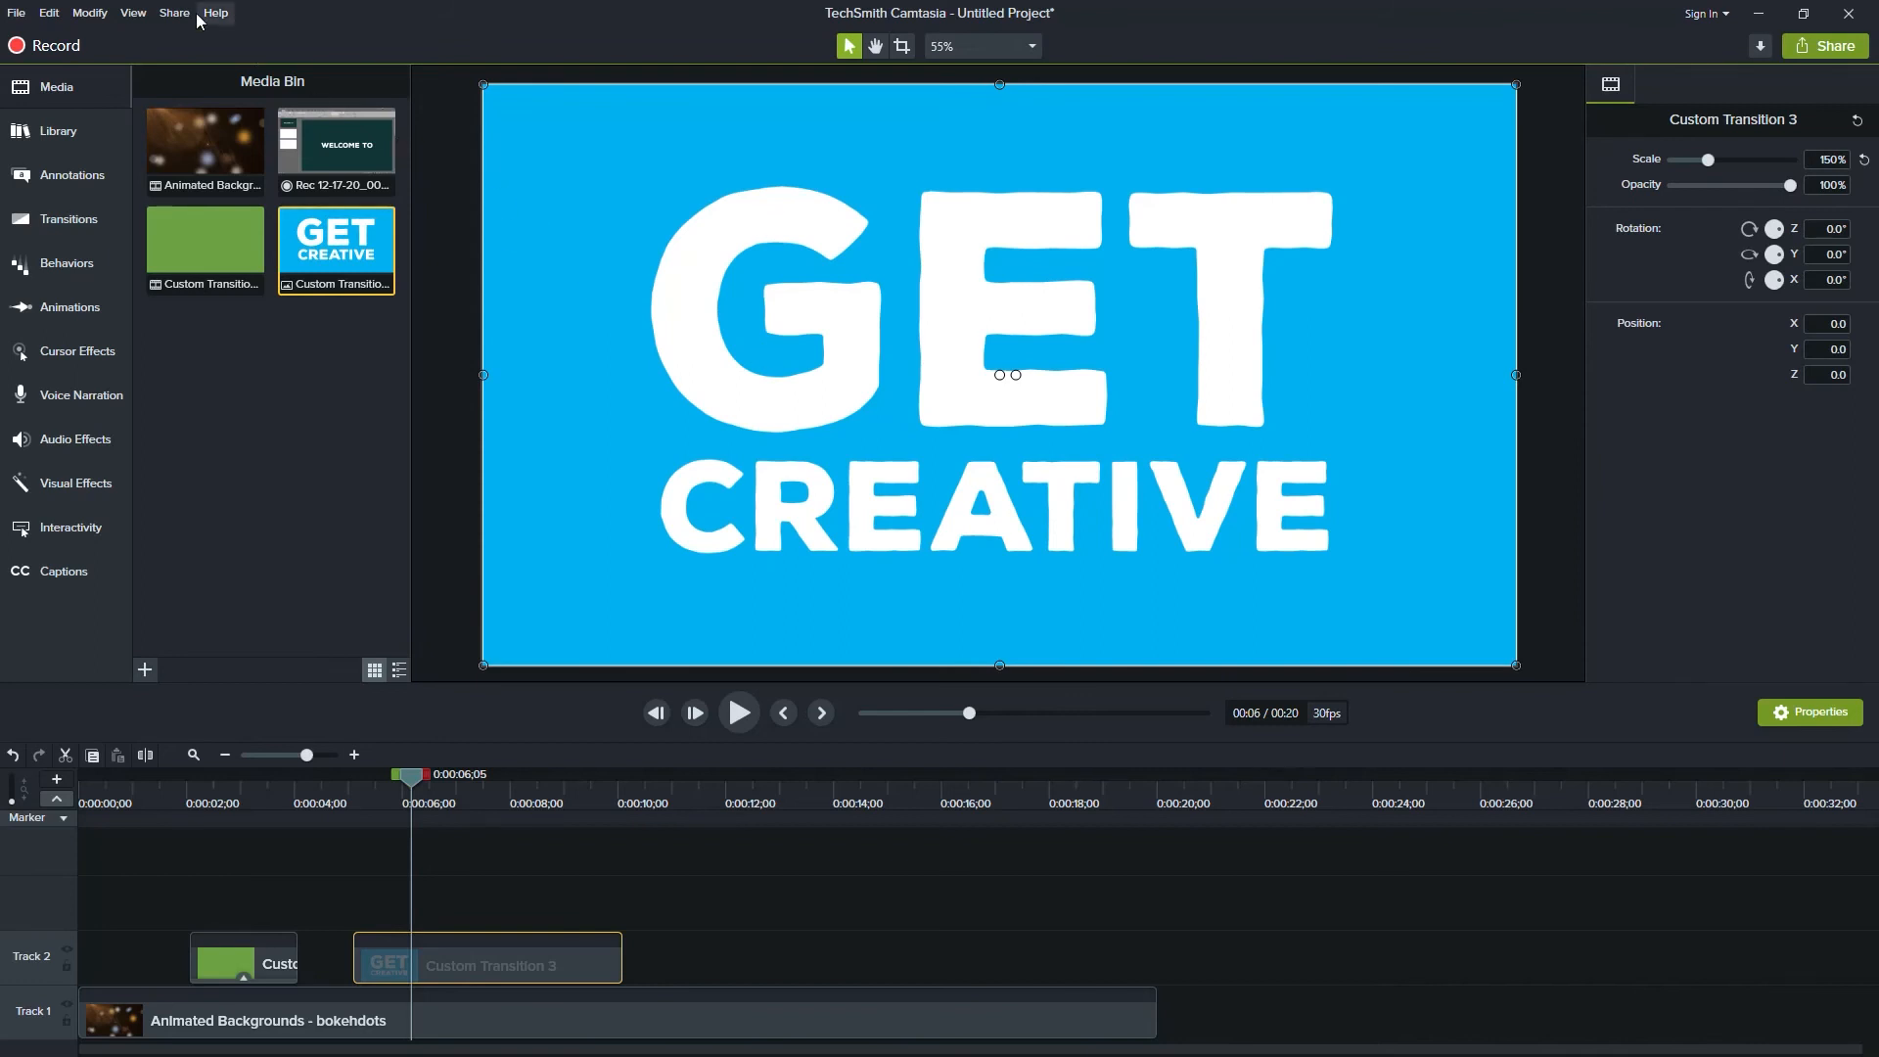
Step: Add the Remove a Color effect to the GET CREATIVE image and remove its blue background color, sampled from the canvas
left_click(147, 15)
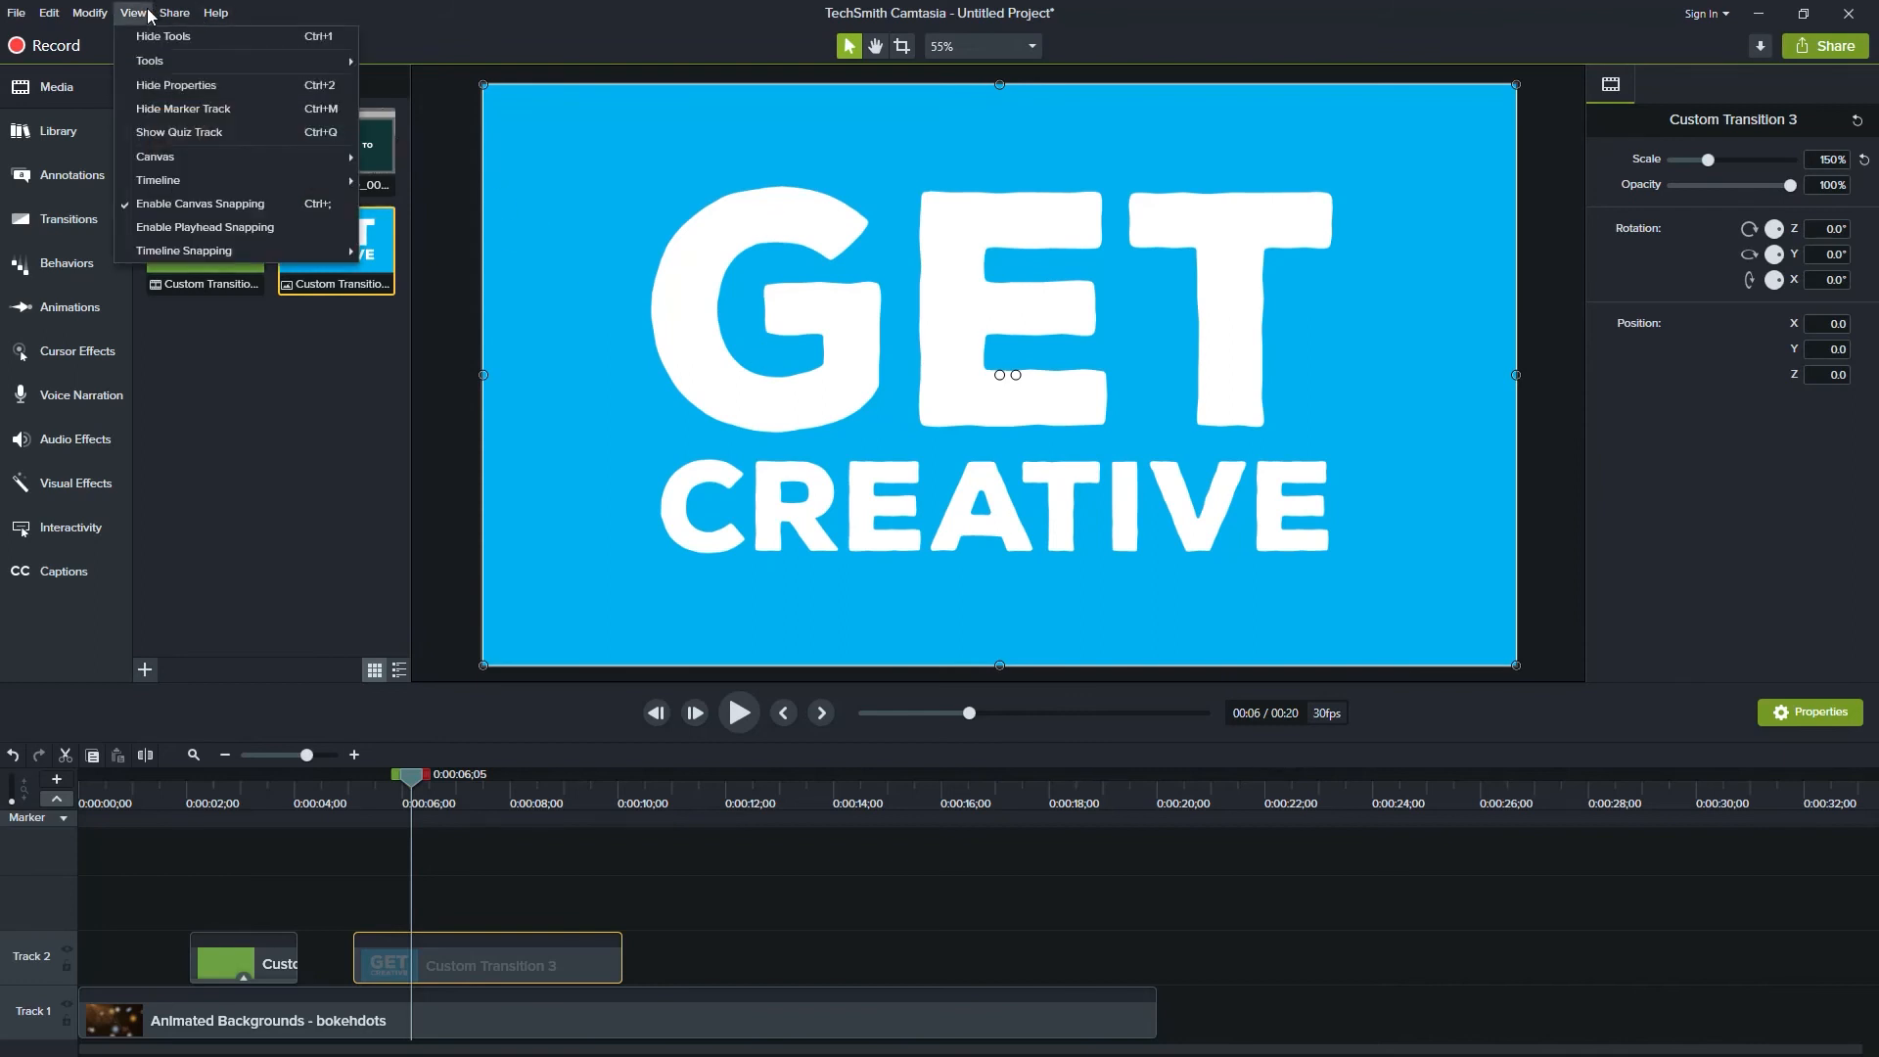
mouse_move(78, 16)
mouse_move(111, 130)
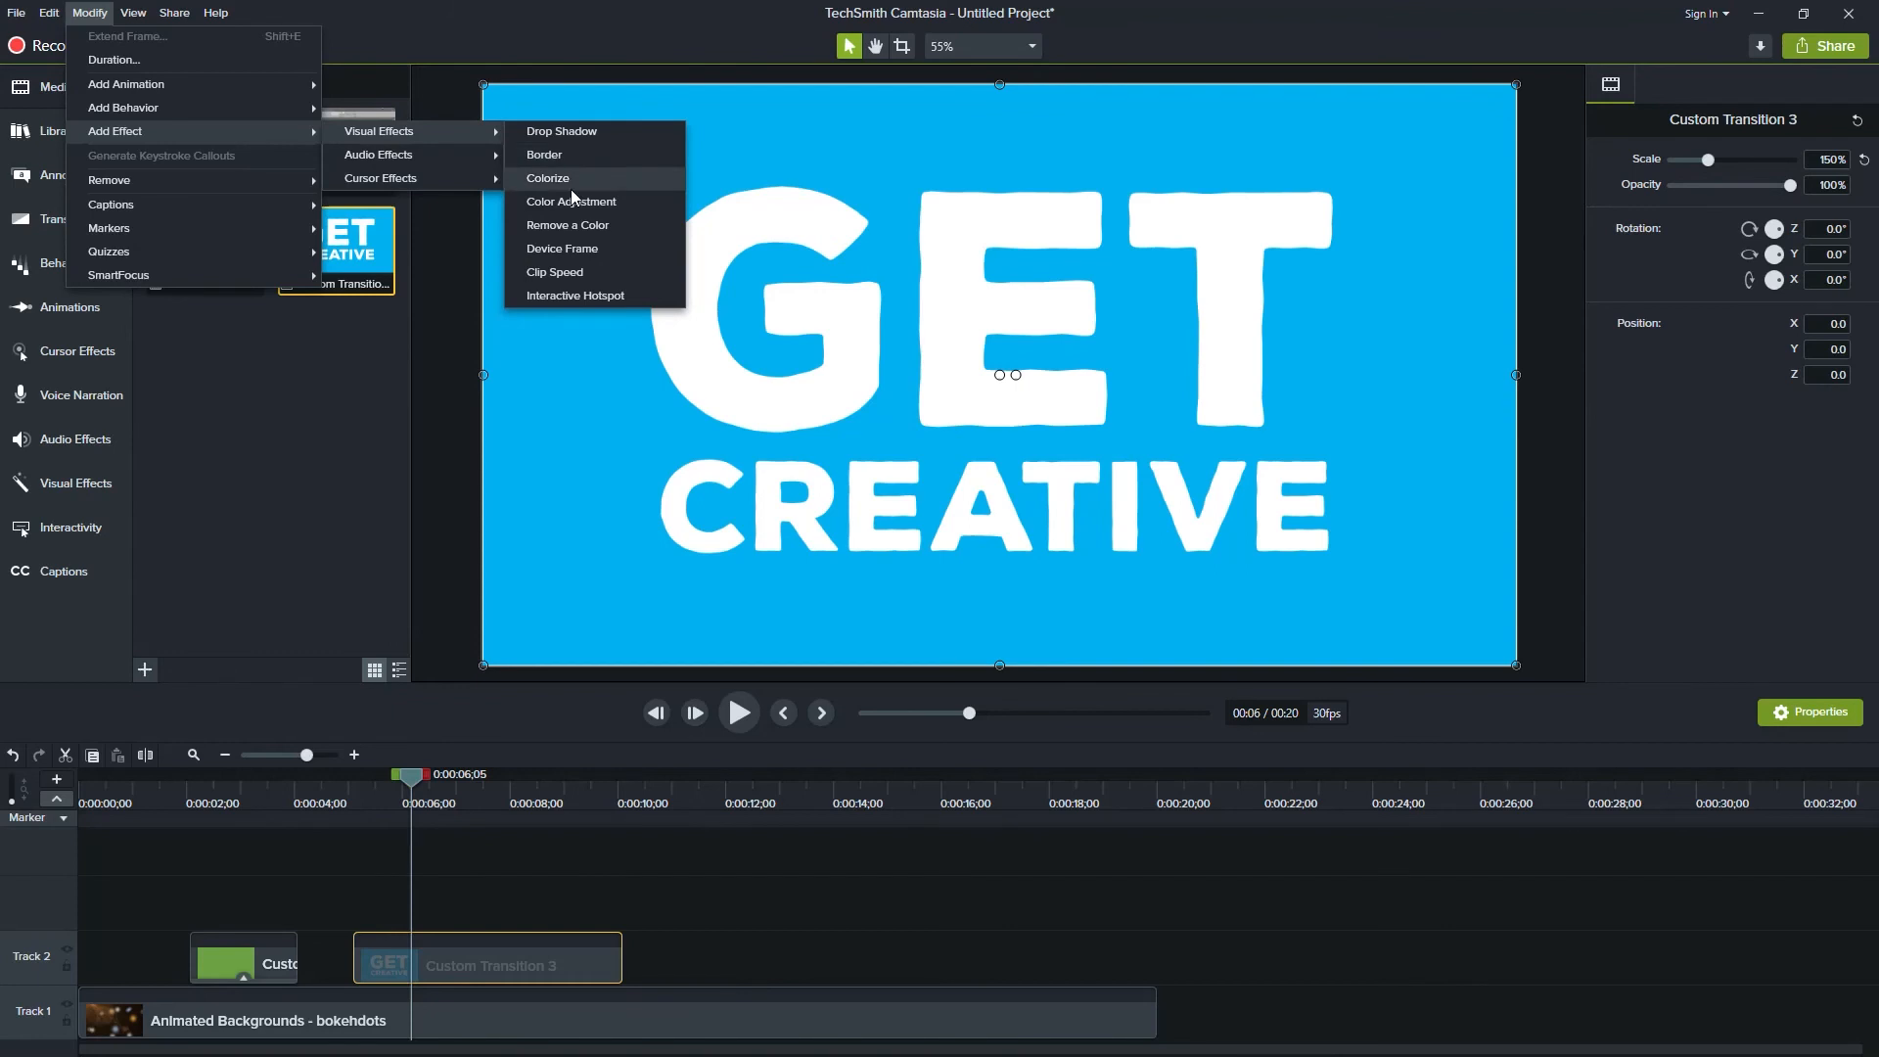
left_click(575, 225)
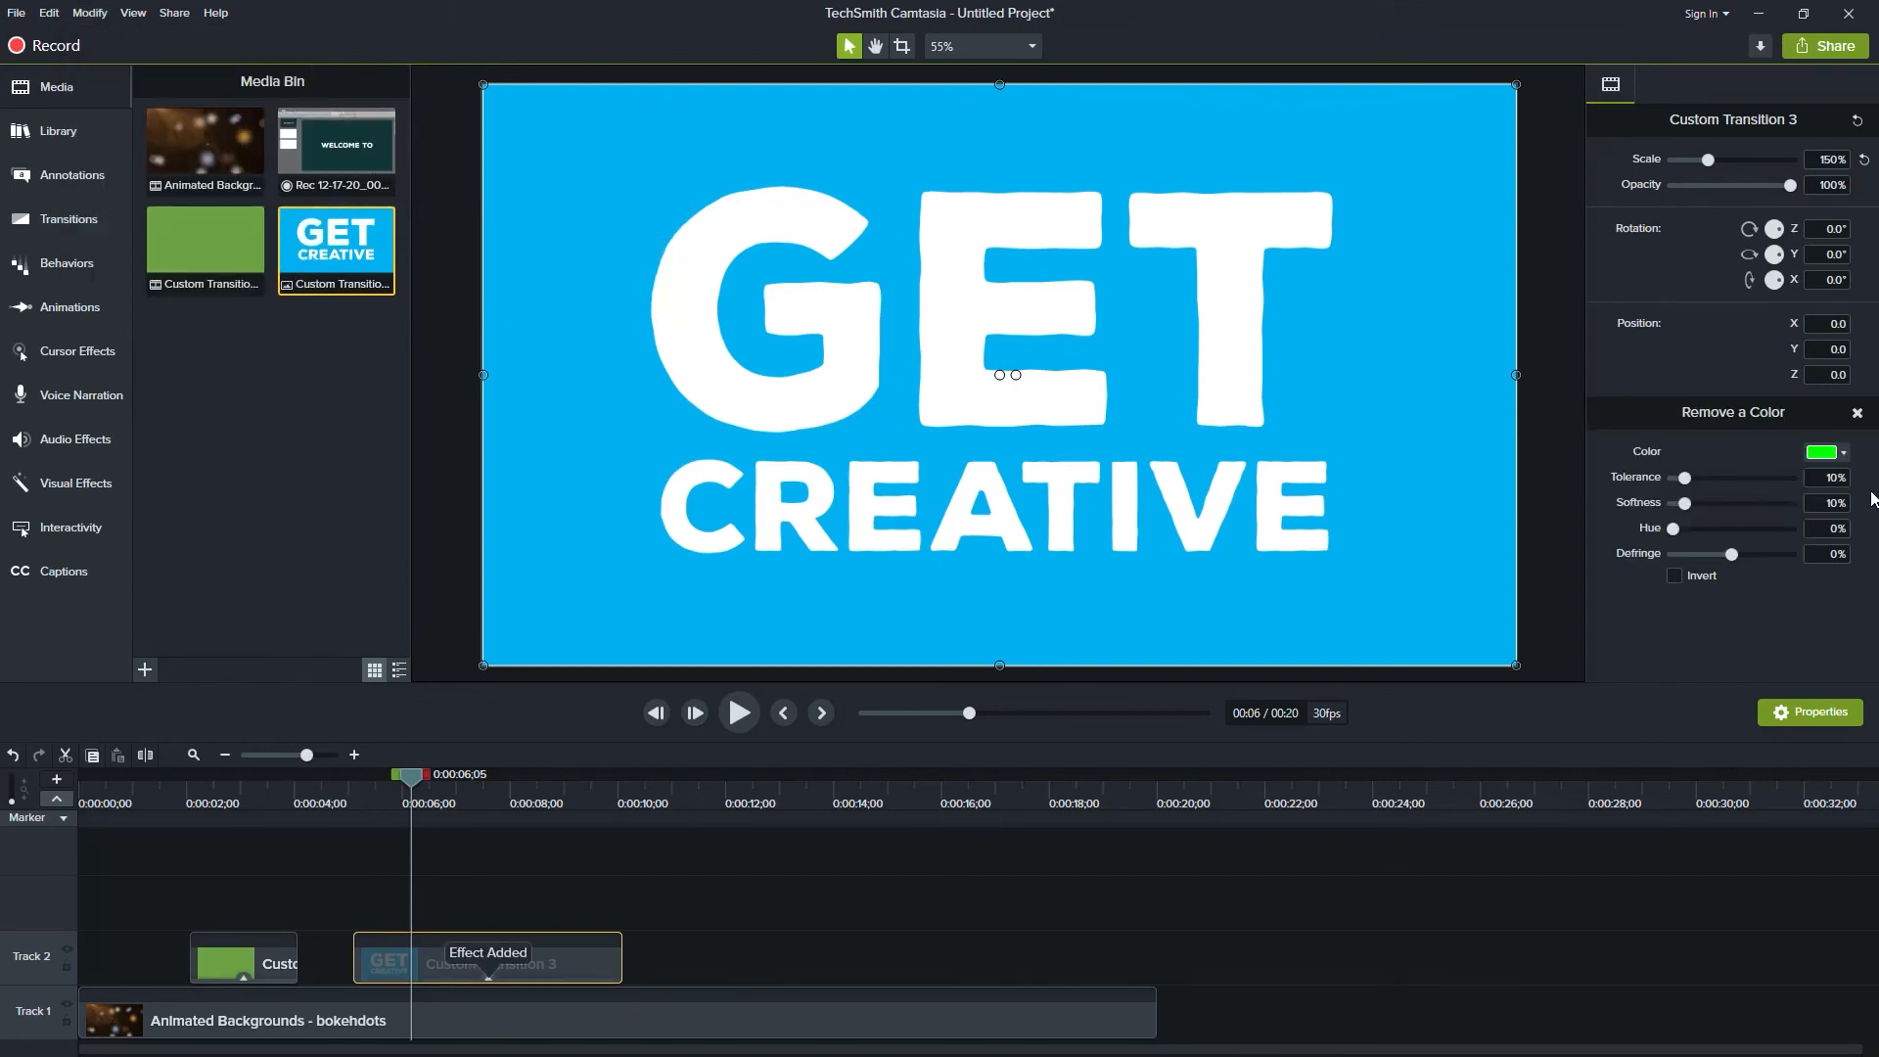
left_click(1843, 455)
left_click(1845, 494)
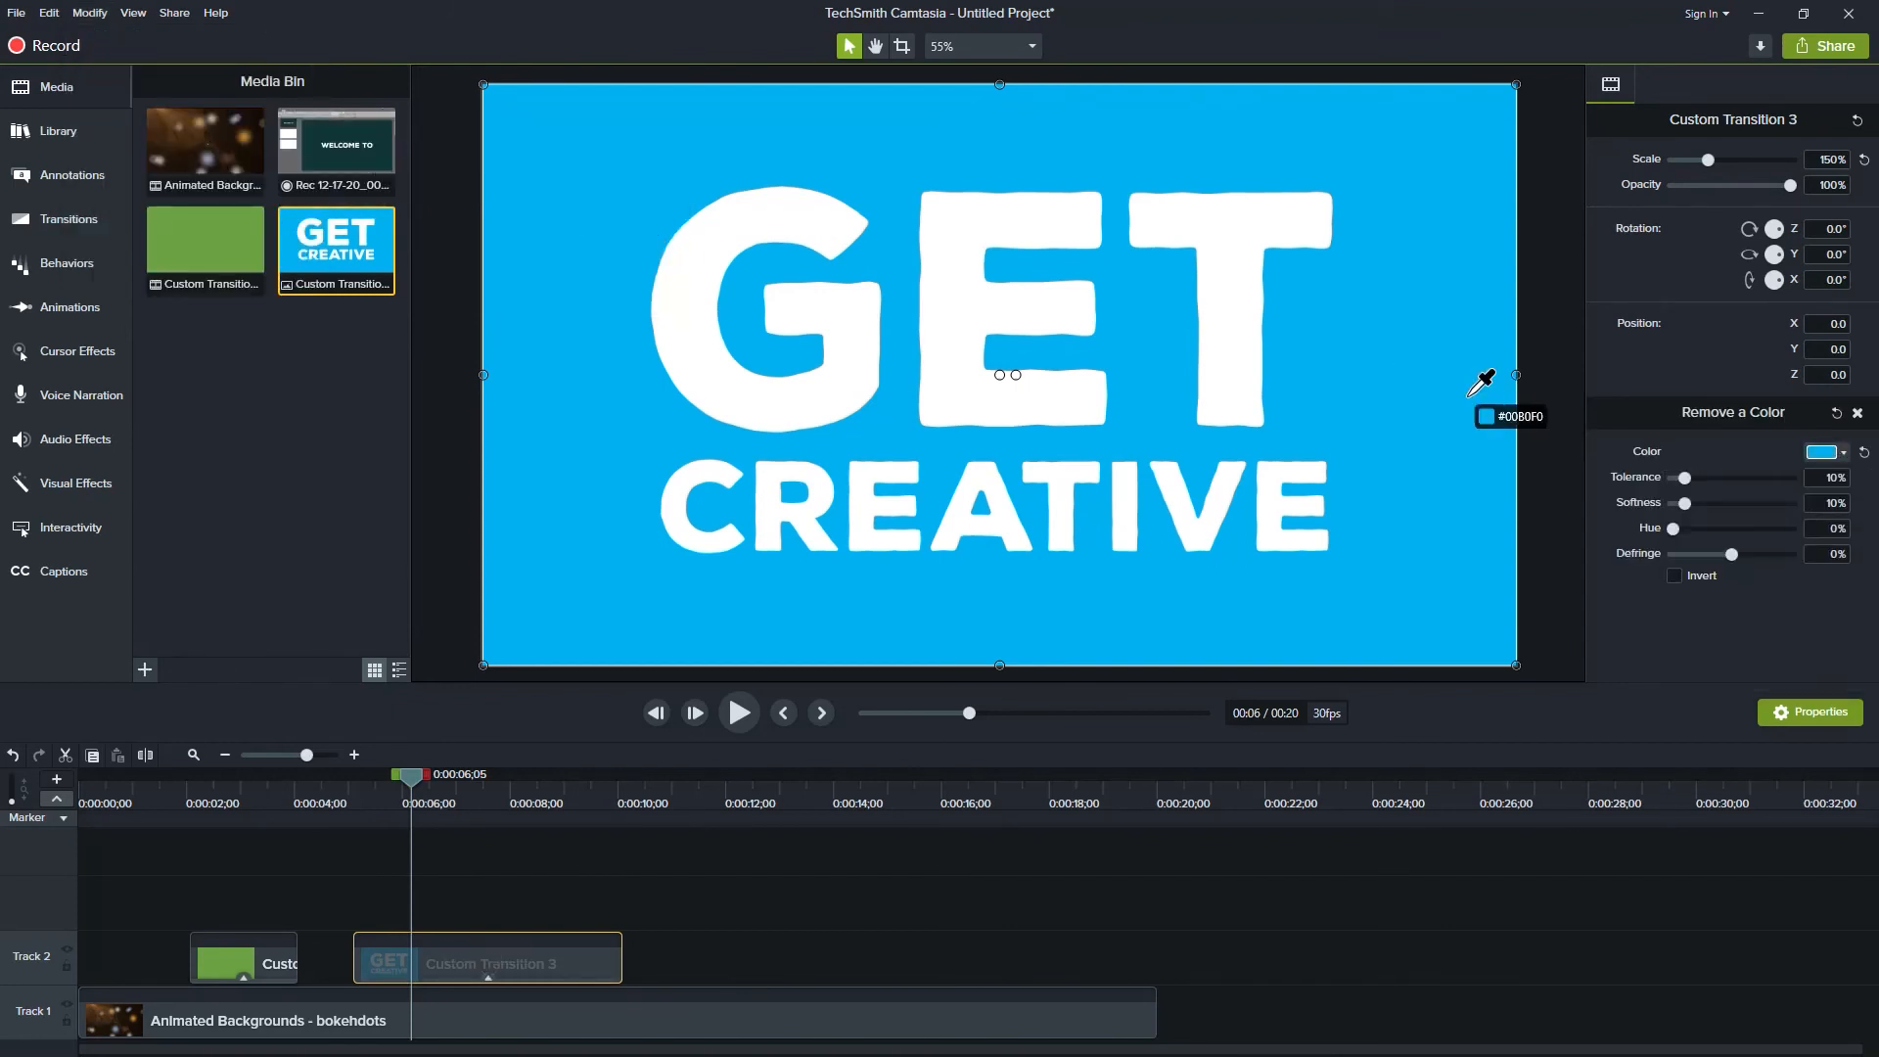
left_click(1425, 366)
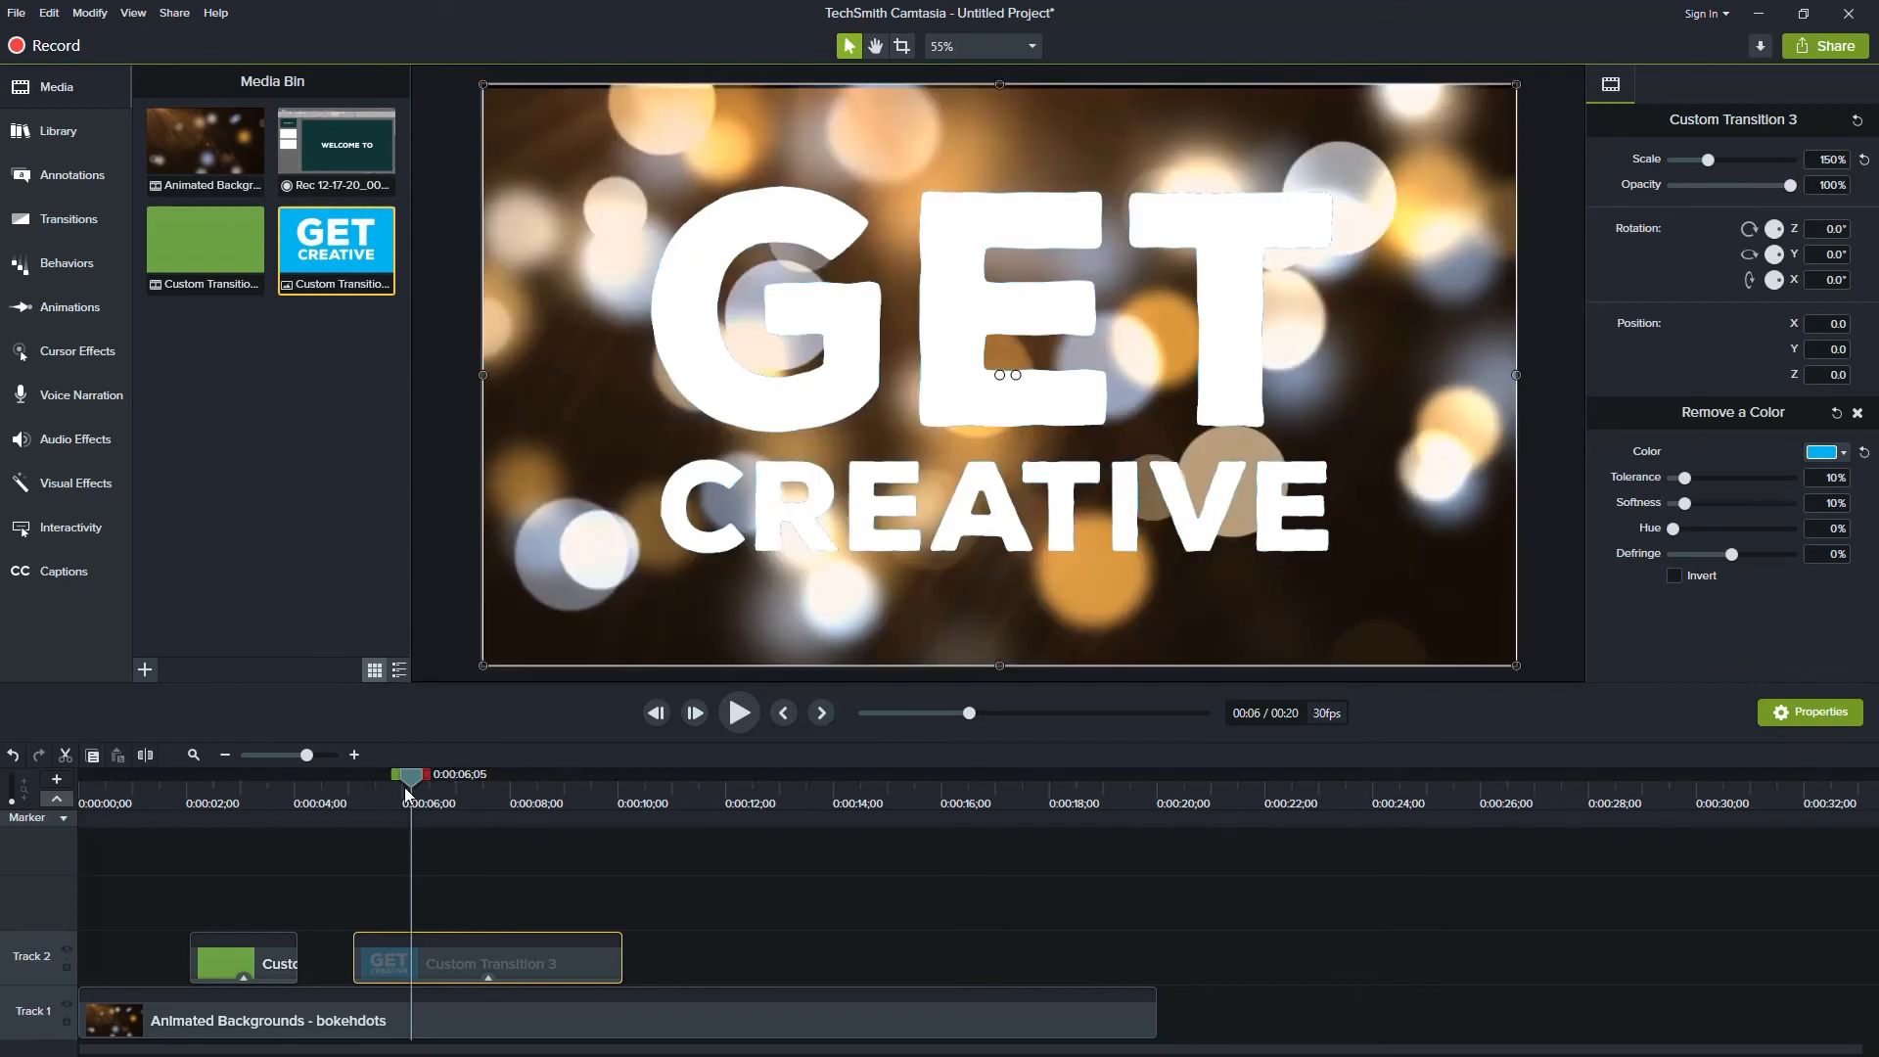
Step: Set the image's Remove a Color tolerance to 23% and softness to 9%, enable Invert, and scrub the timeline to check it
left_click_drag(398, 780, 488, 774)
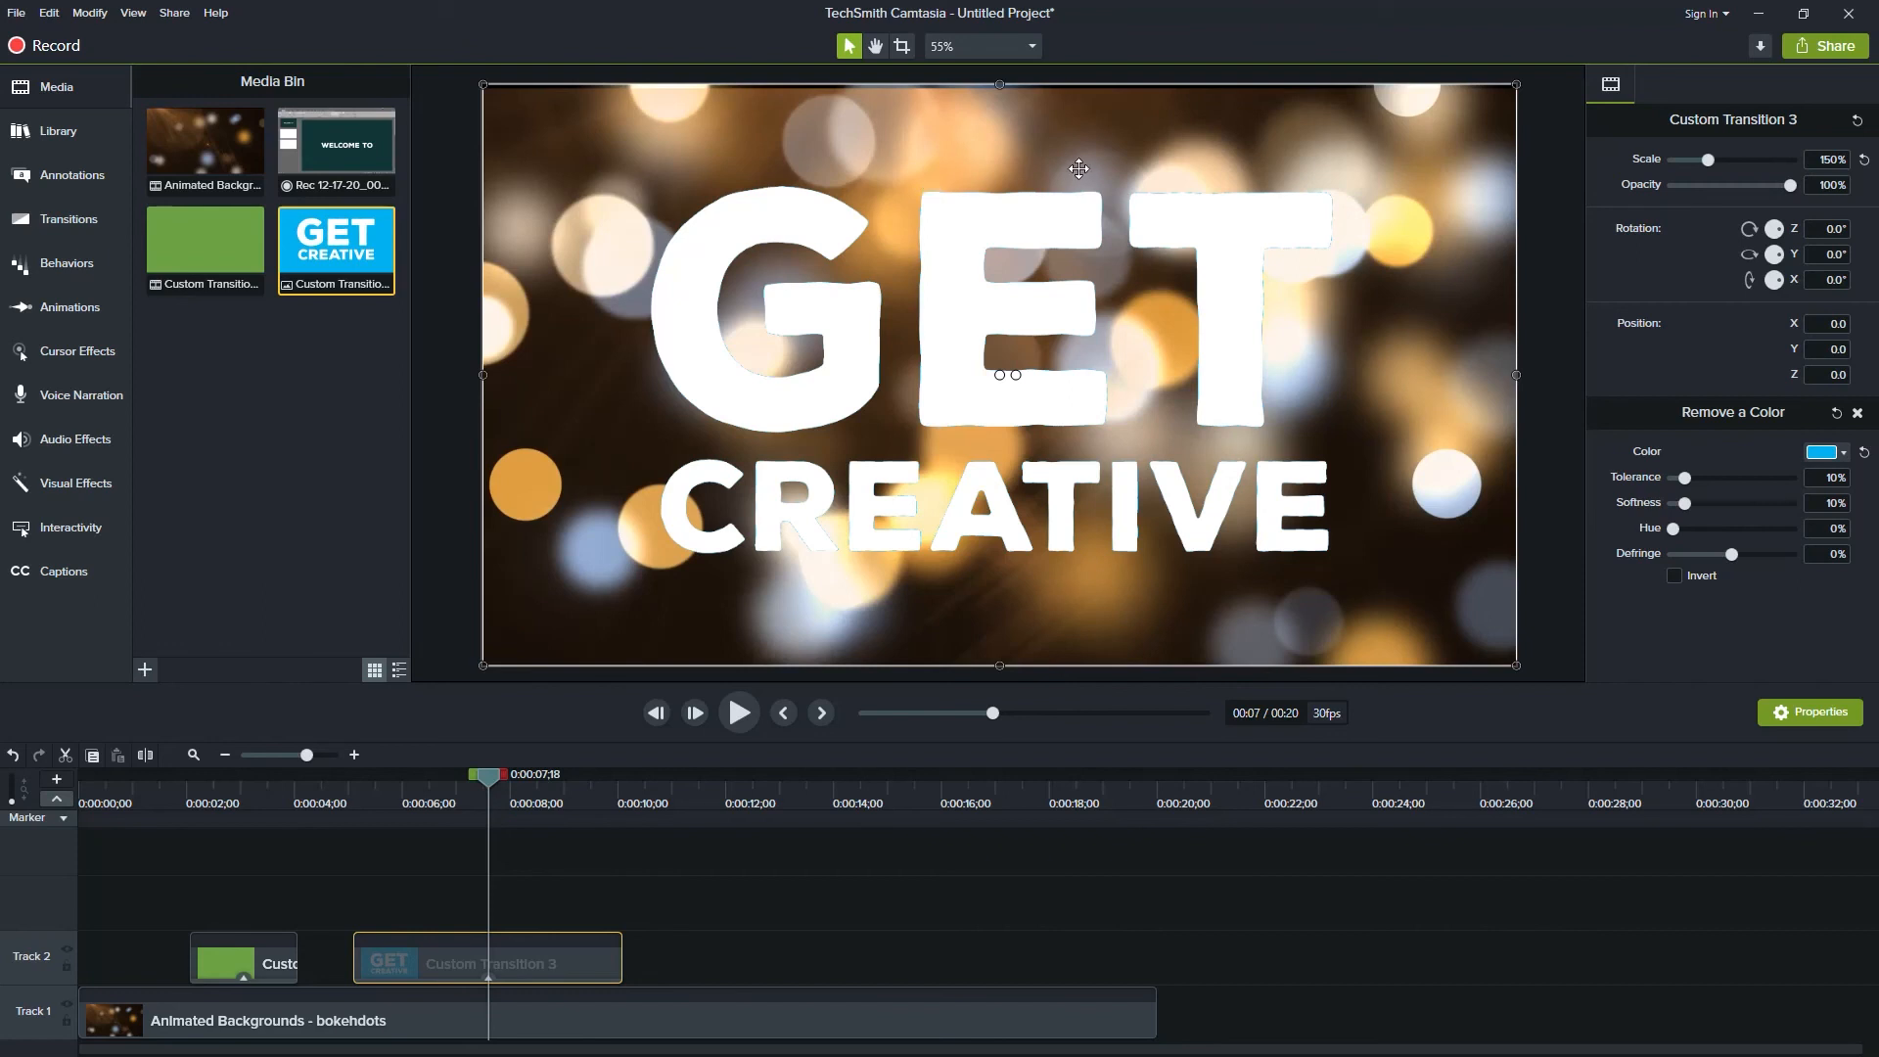
mouse_move(487, 775)
left_mouse_down()
mouse_move(554, 781)
mouse_move(503, 786)
left_mouse_up()
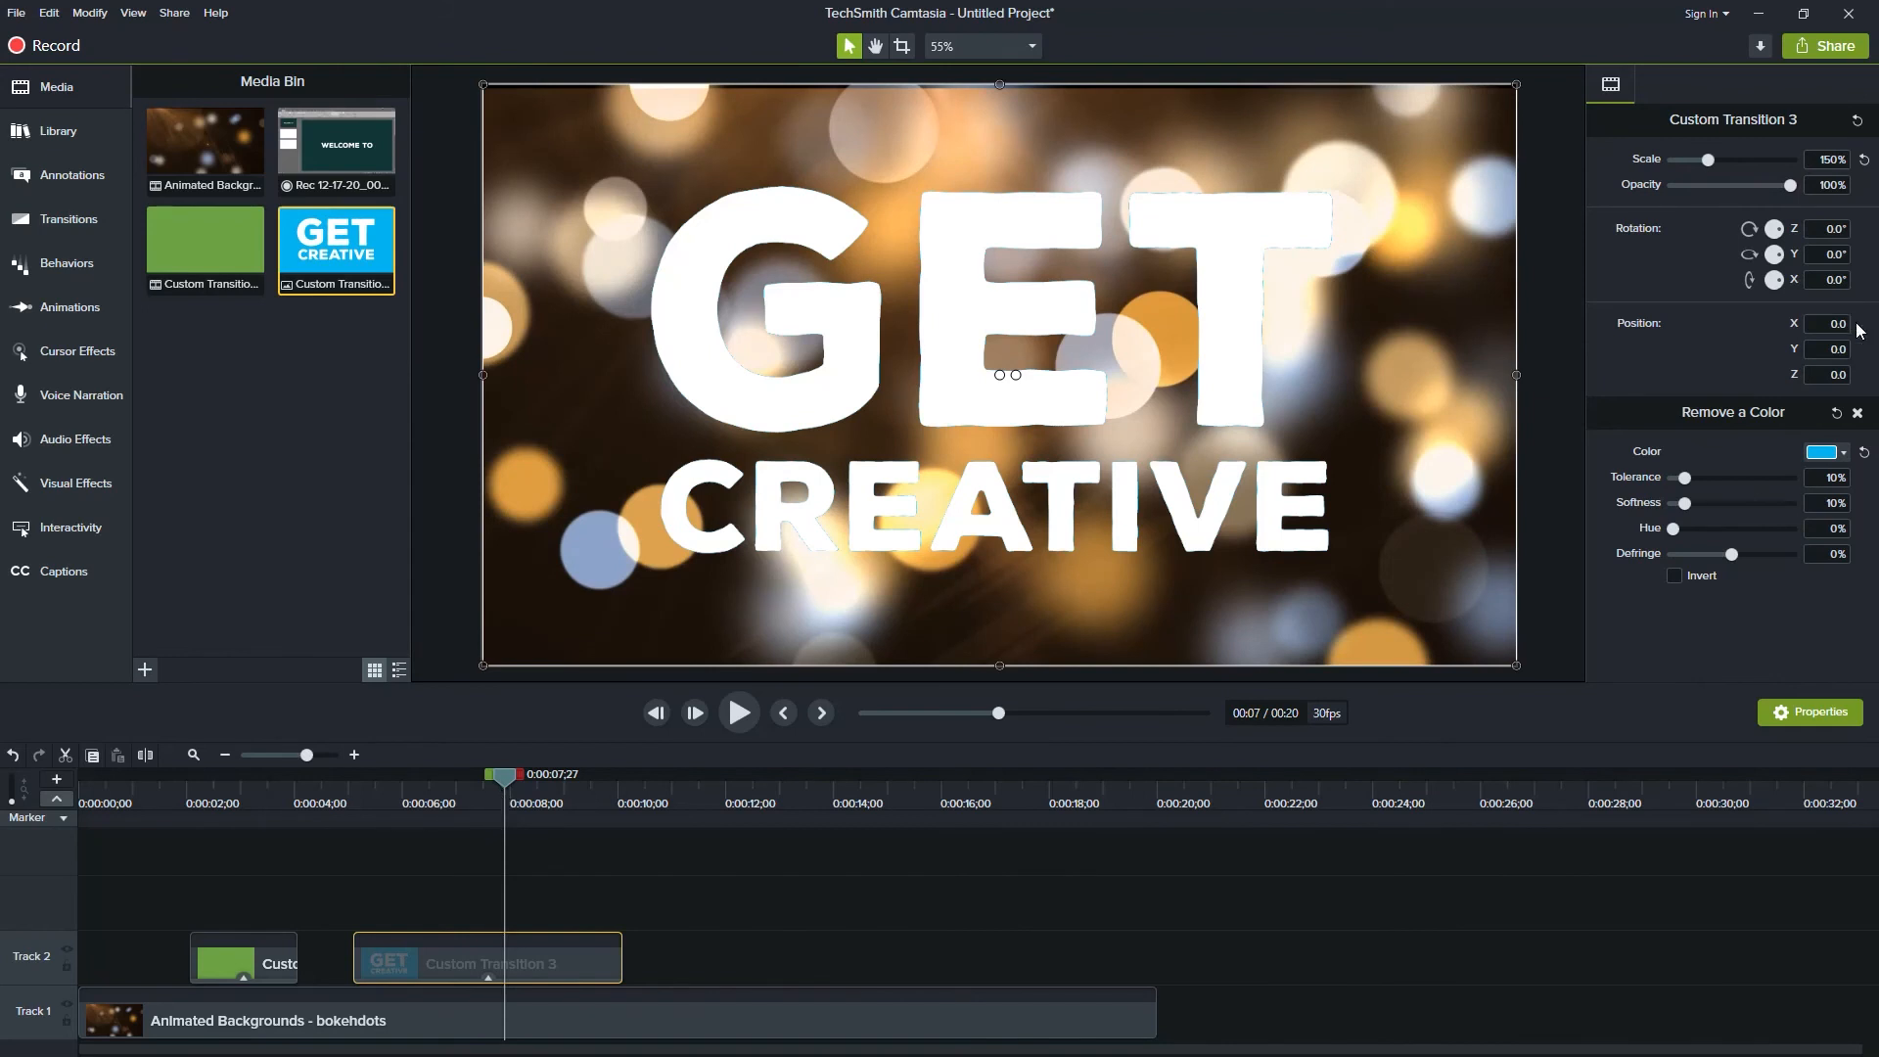
mouse_move(1680, 476)
left_mouse_down()
mouse_move(1800, 484)
mouse_move(1721, 482)
mouse_move(1684, 503)
left_mouse_up()
left_click(1674, 576)
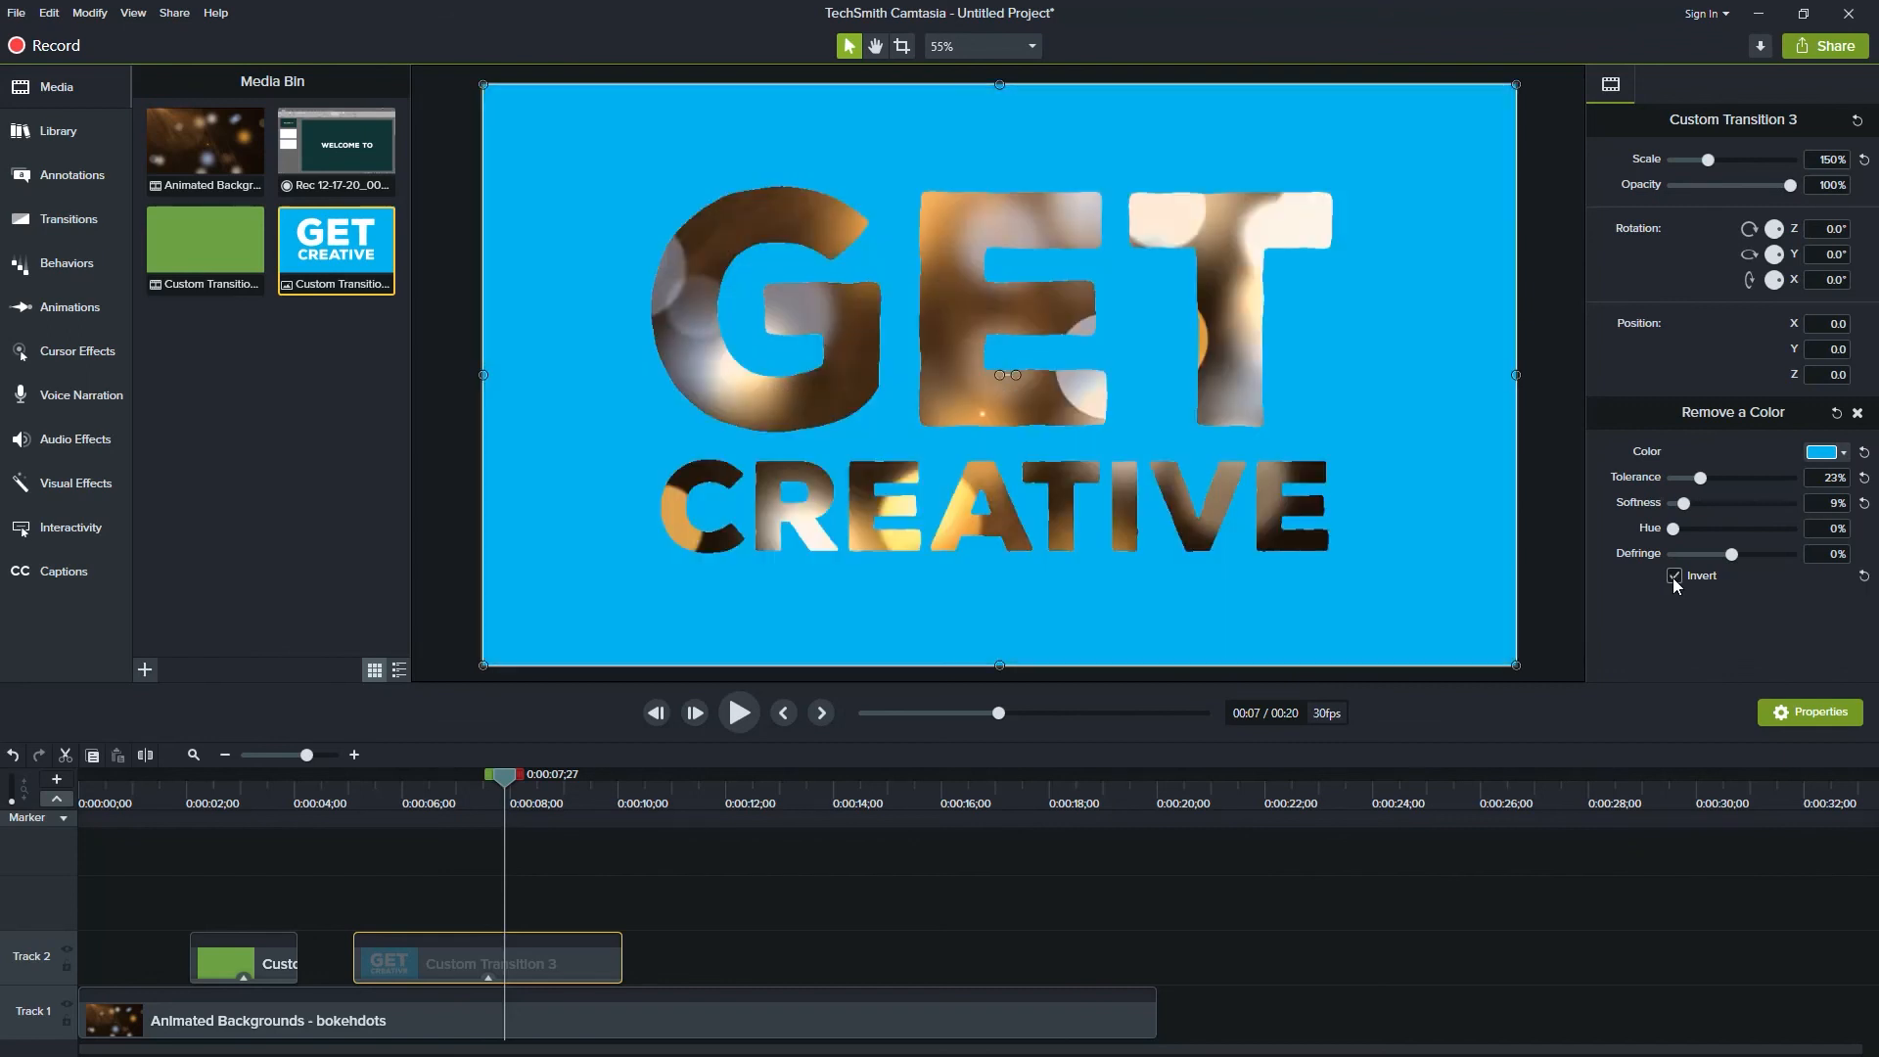
left_click_drag(516, 776, 482, 794)
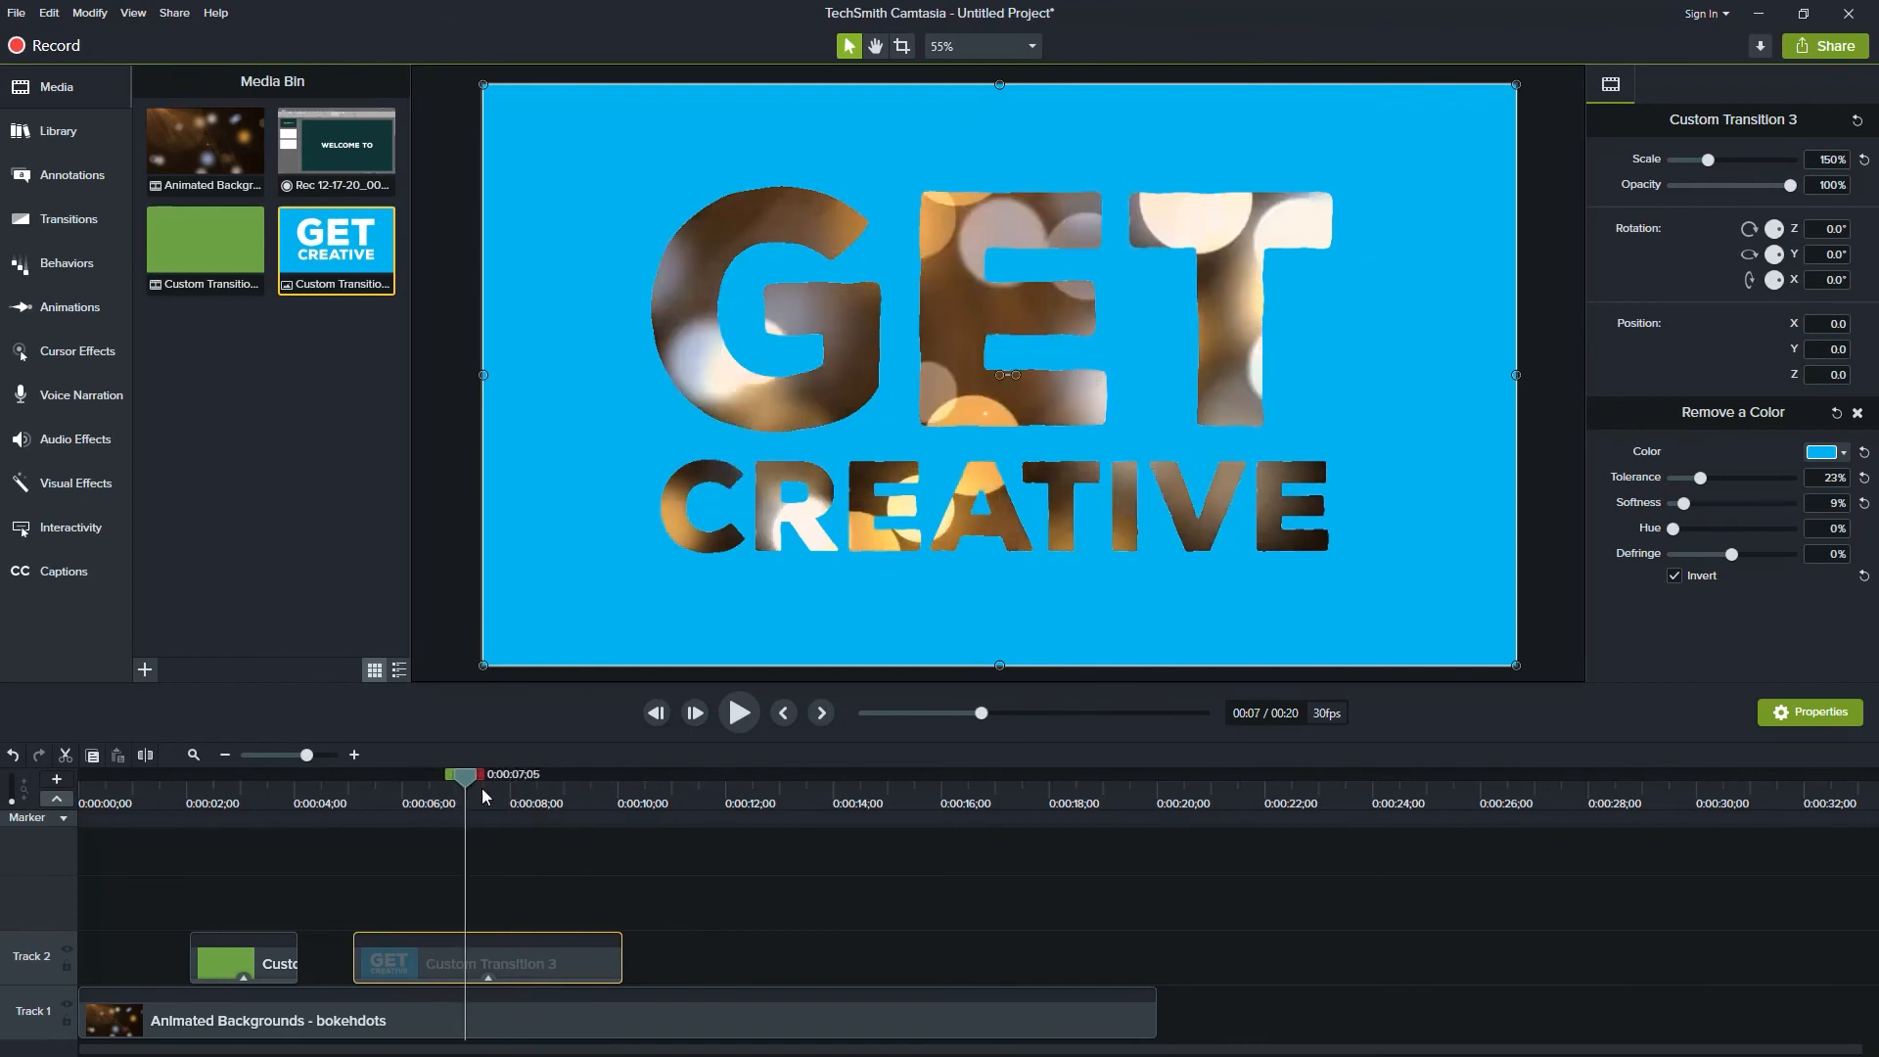